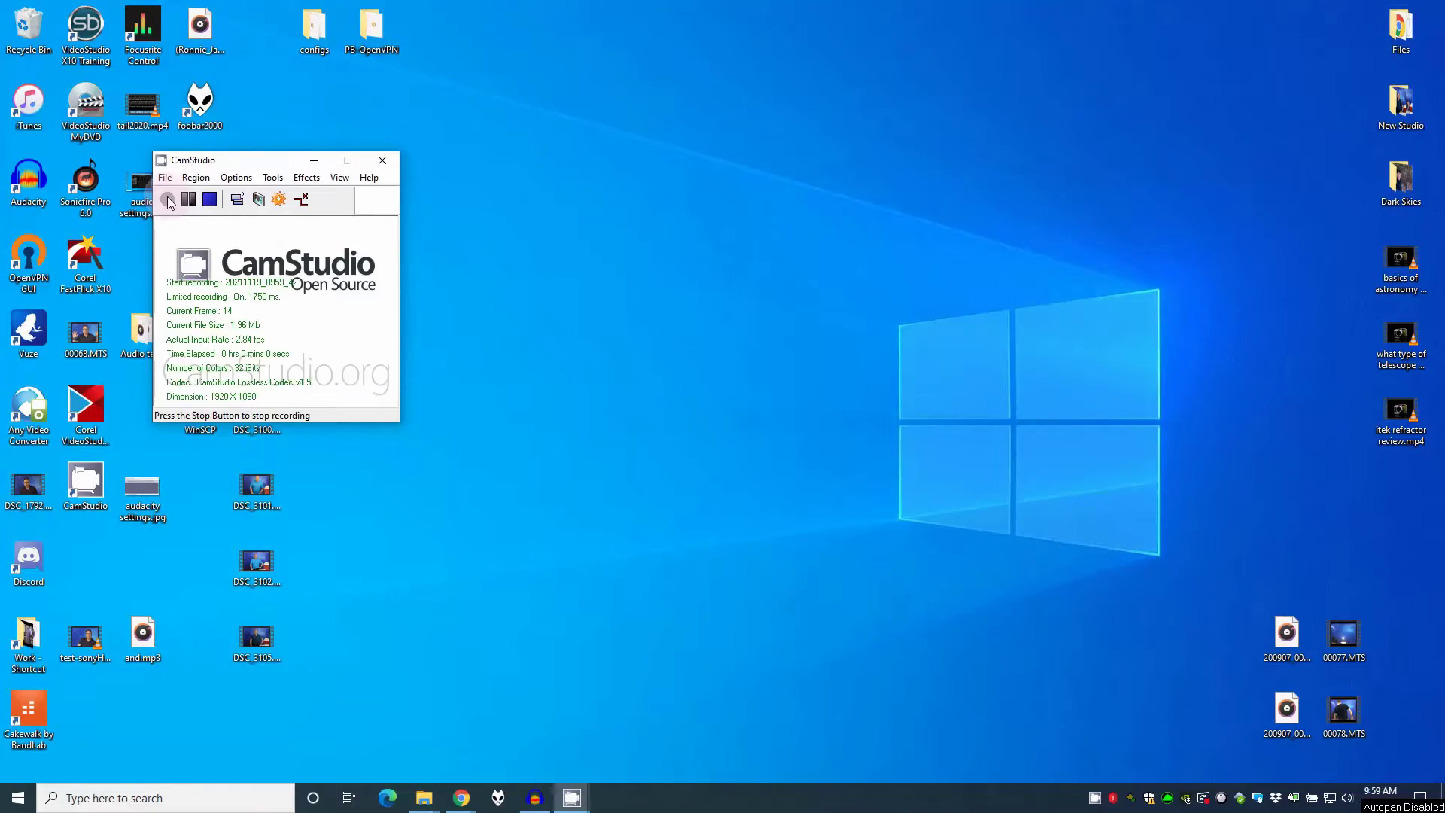
# Minimize the CamStudio recorder window to reveal the desktop and Chrome windows
pyautogui.click(313, 160)
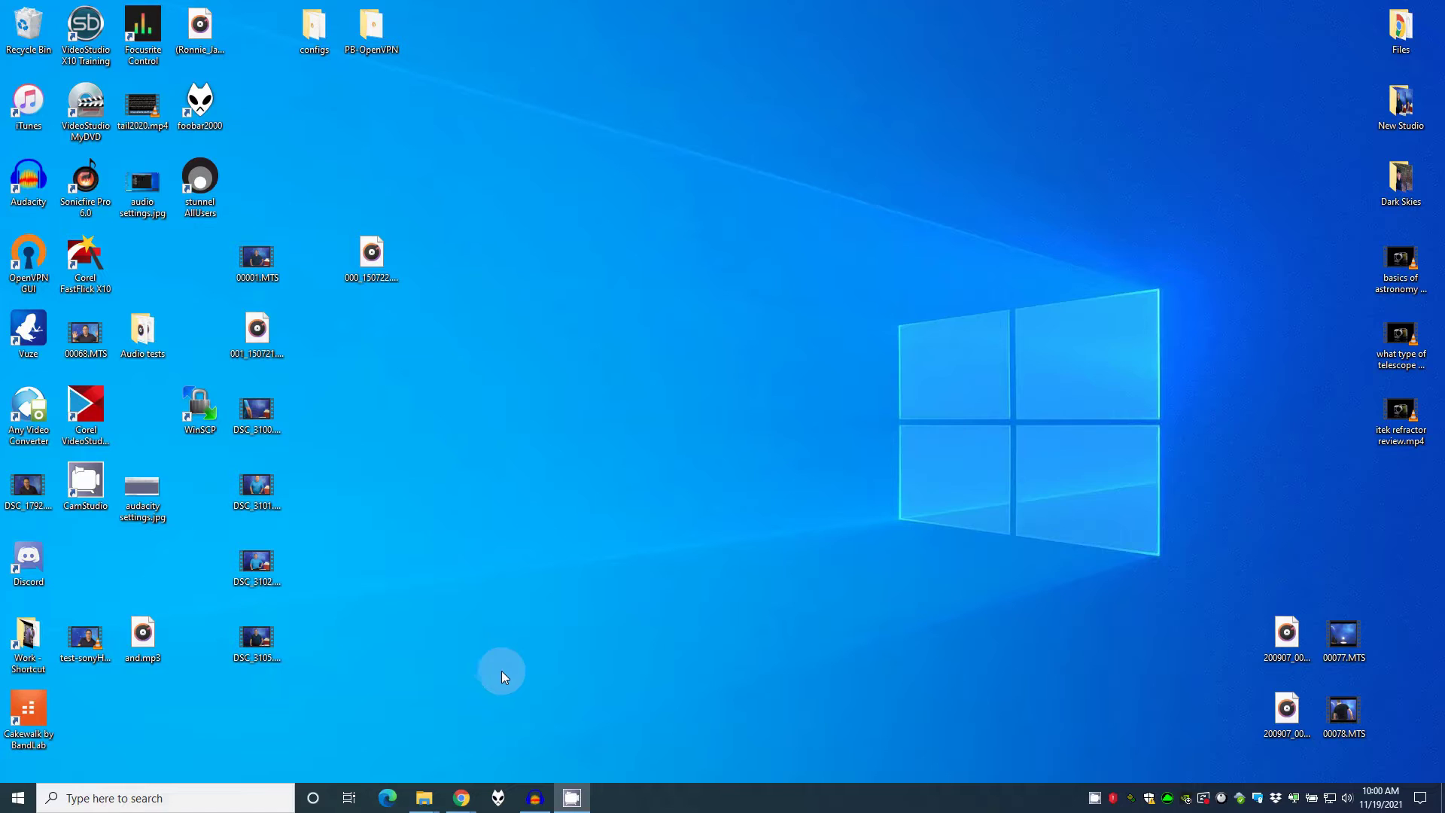
# Download the Stellarium 0.21.2 Windows 64-bit installer from stellarium.org in Chrome and launch it
pyautogui.moveTo(461, 797)
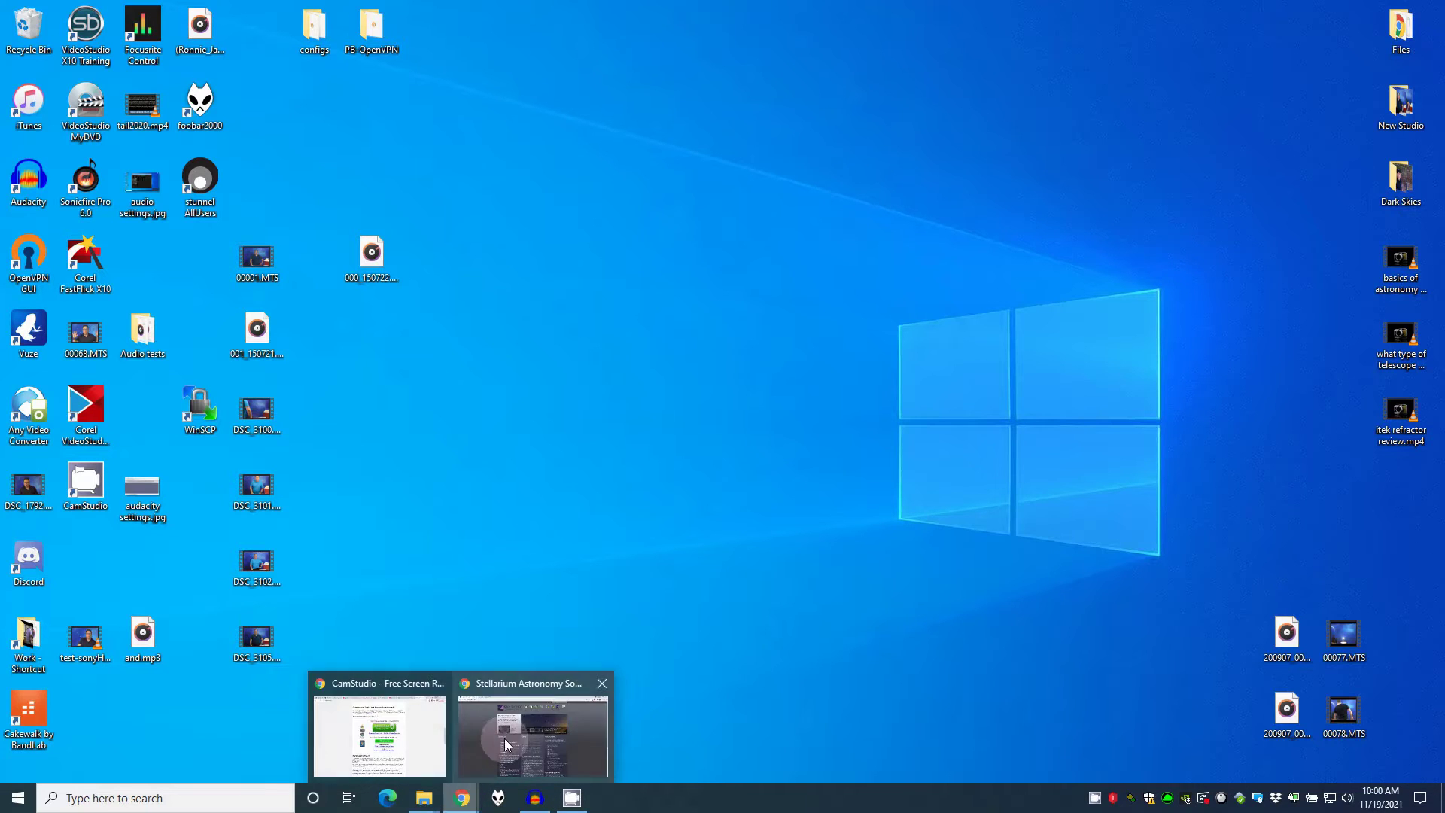
pyautogui.click(503, 714)
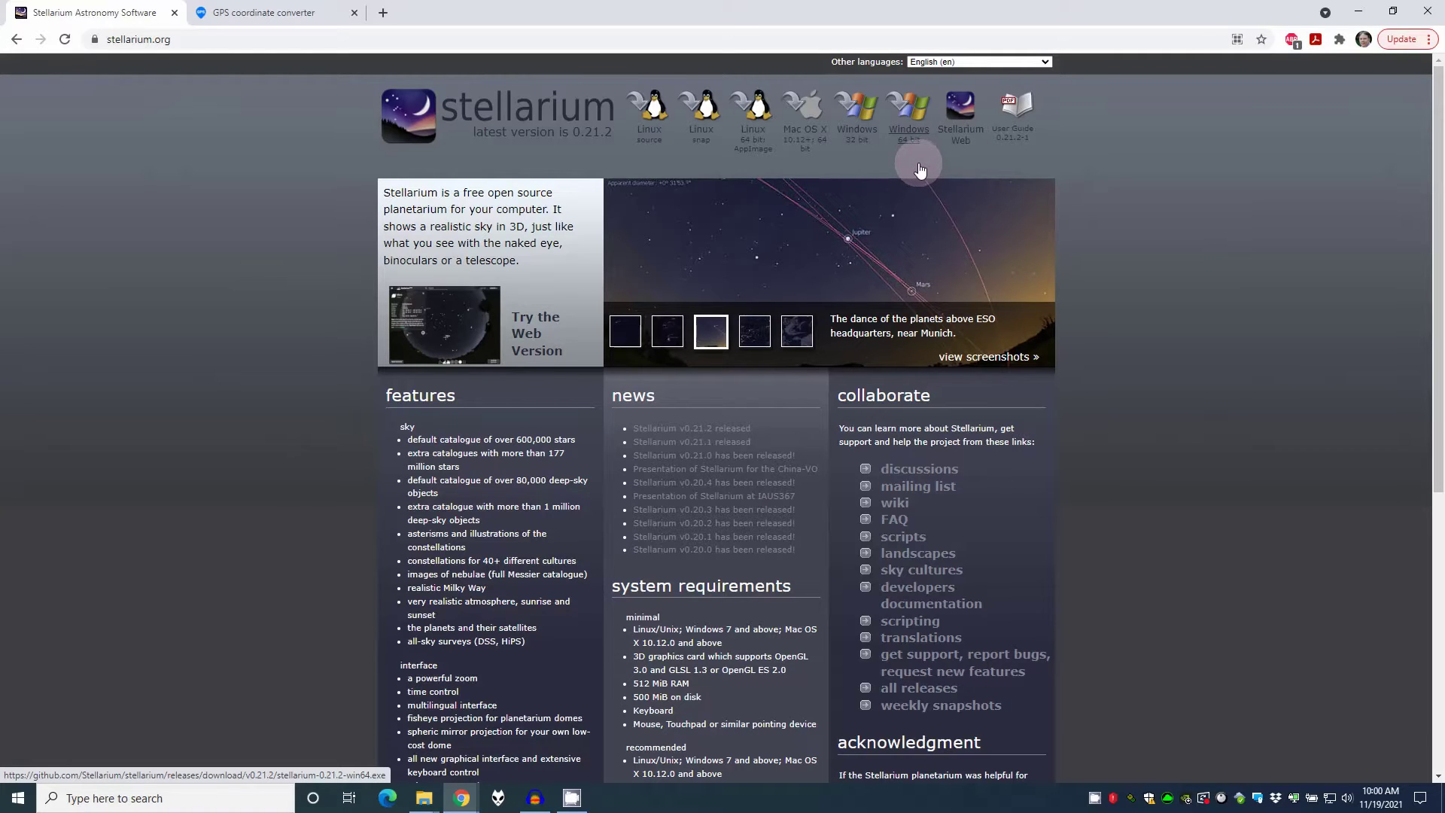
pyautogui.click(913, 137)
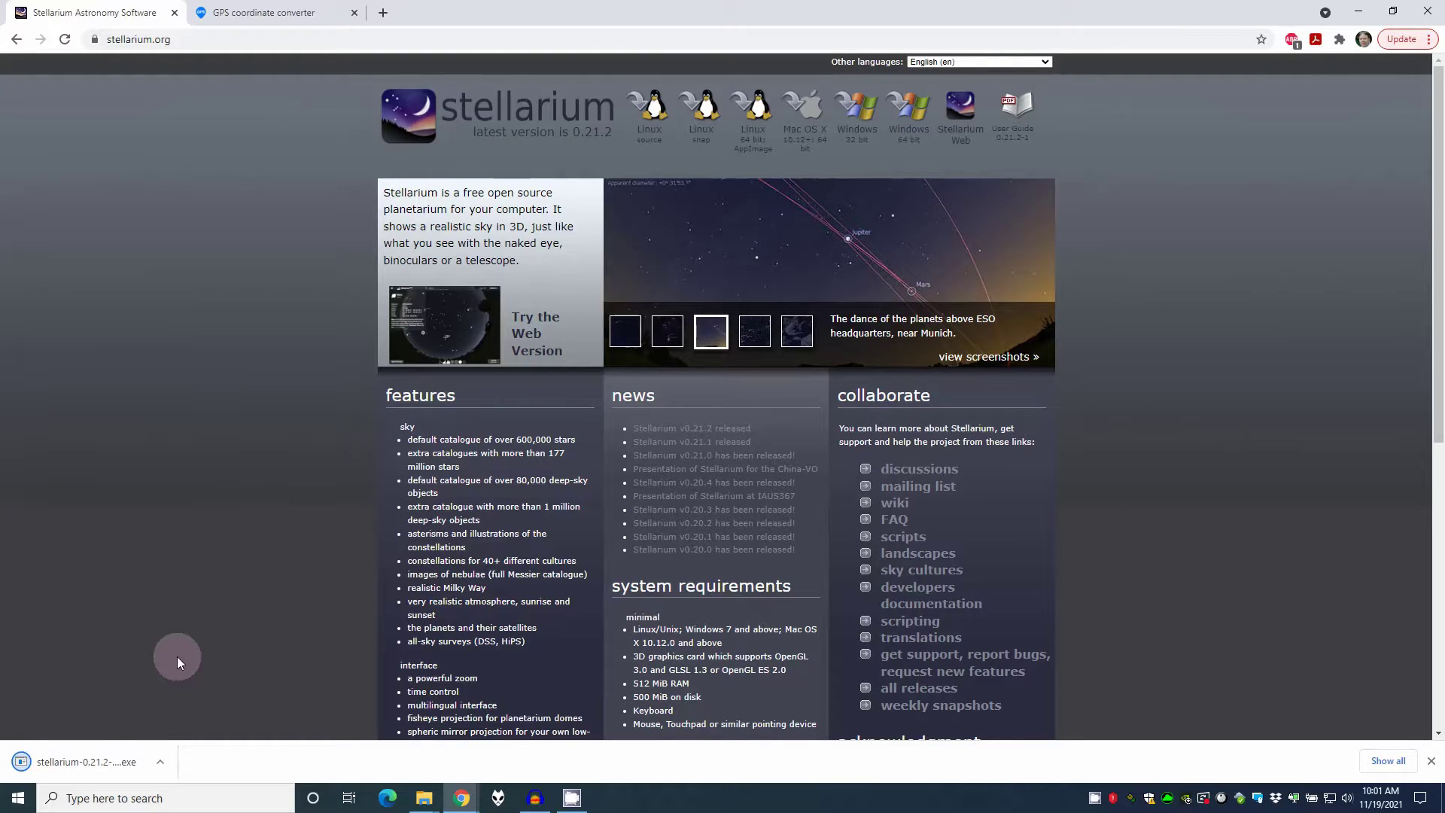
pyautogui.click(91, 763)
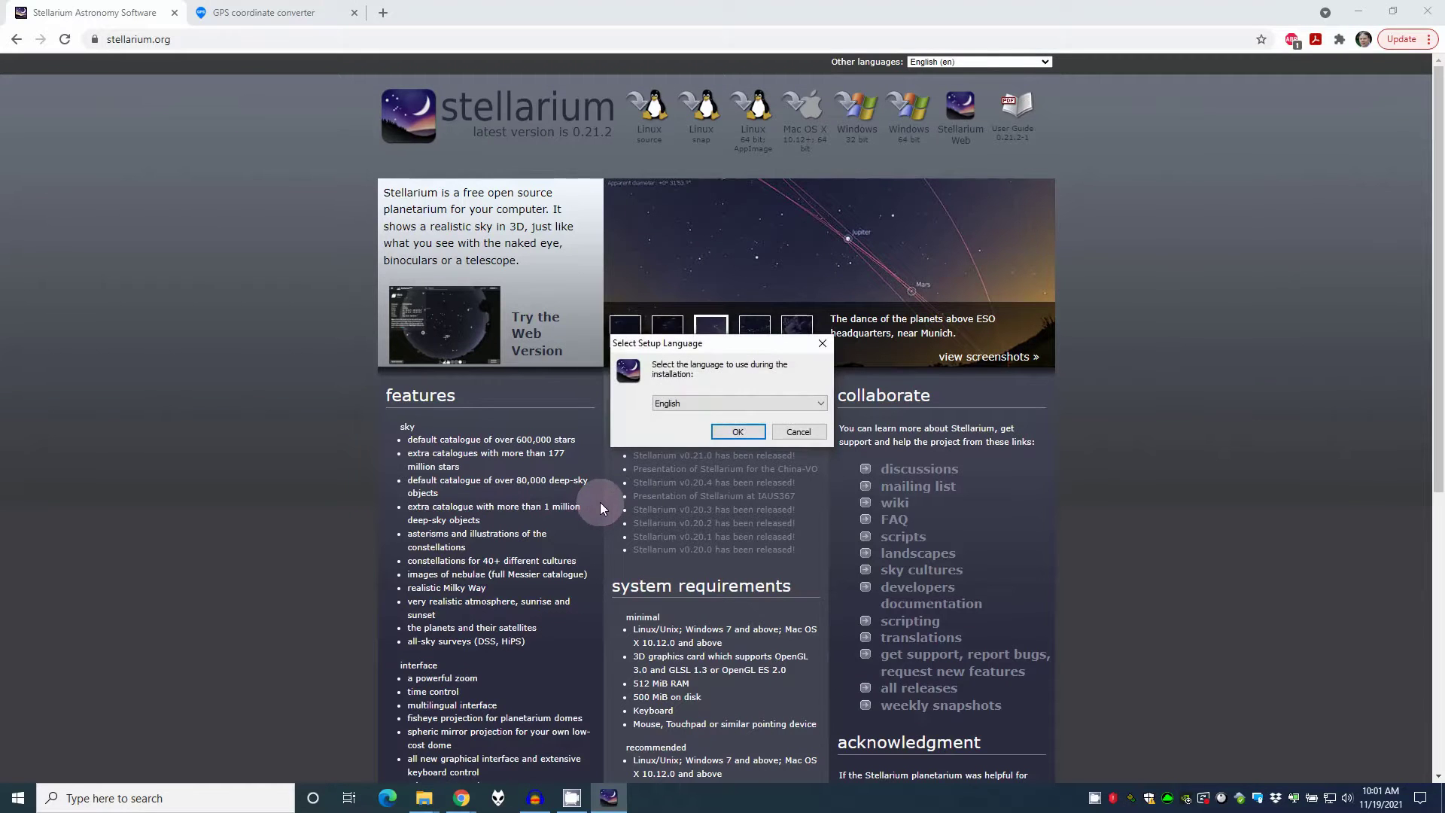
# Install Stellarium in English into the existing Program Files folder with default options, then finish setup
pyautogui.click(736, 432)
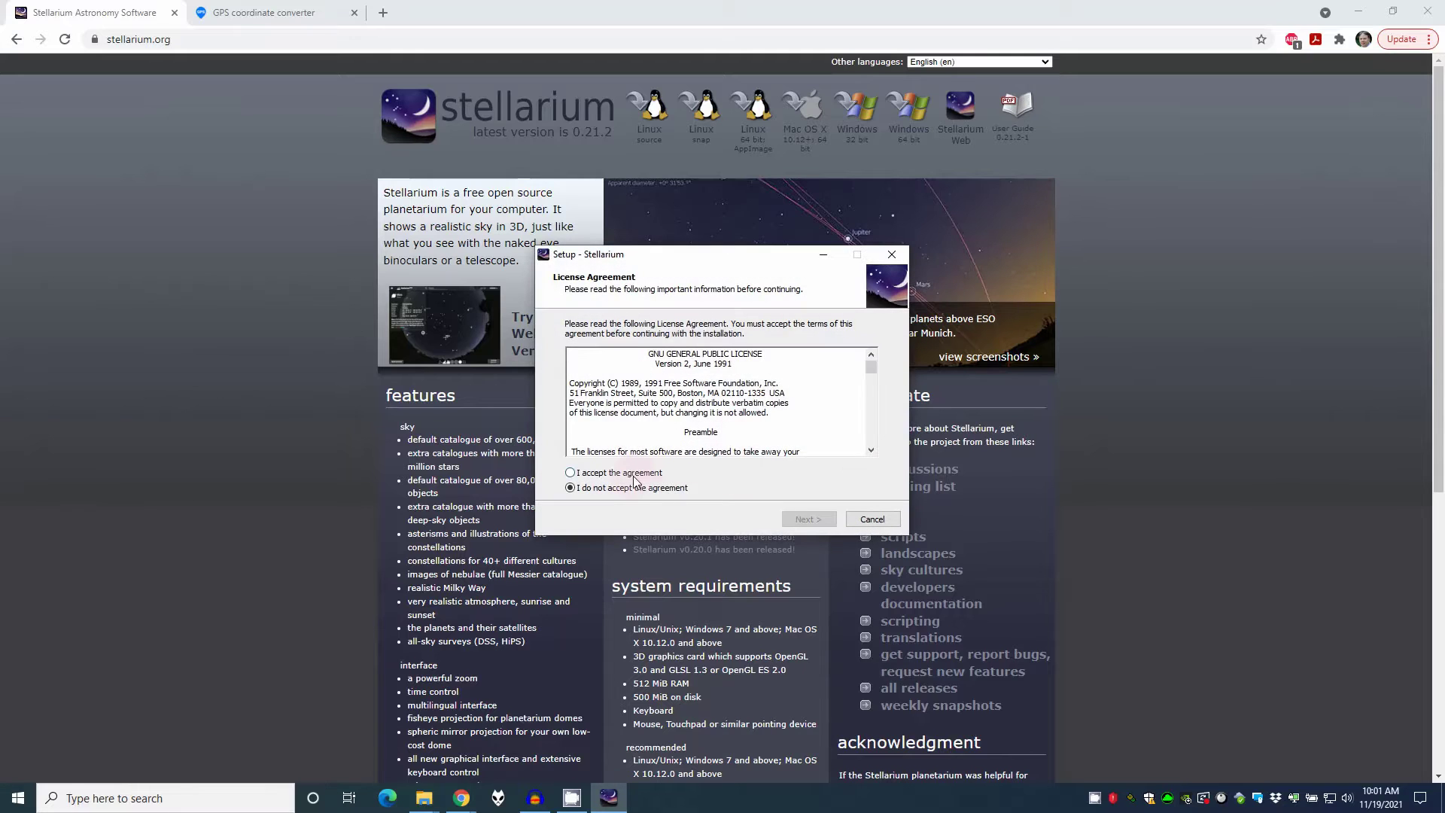
pyautogui.click(631, 474)
pyautogui.click(792, 517)
pyautogui.click(798, 518)
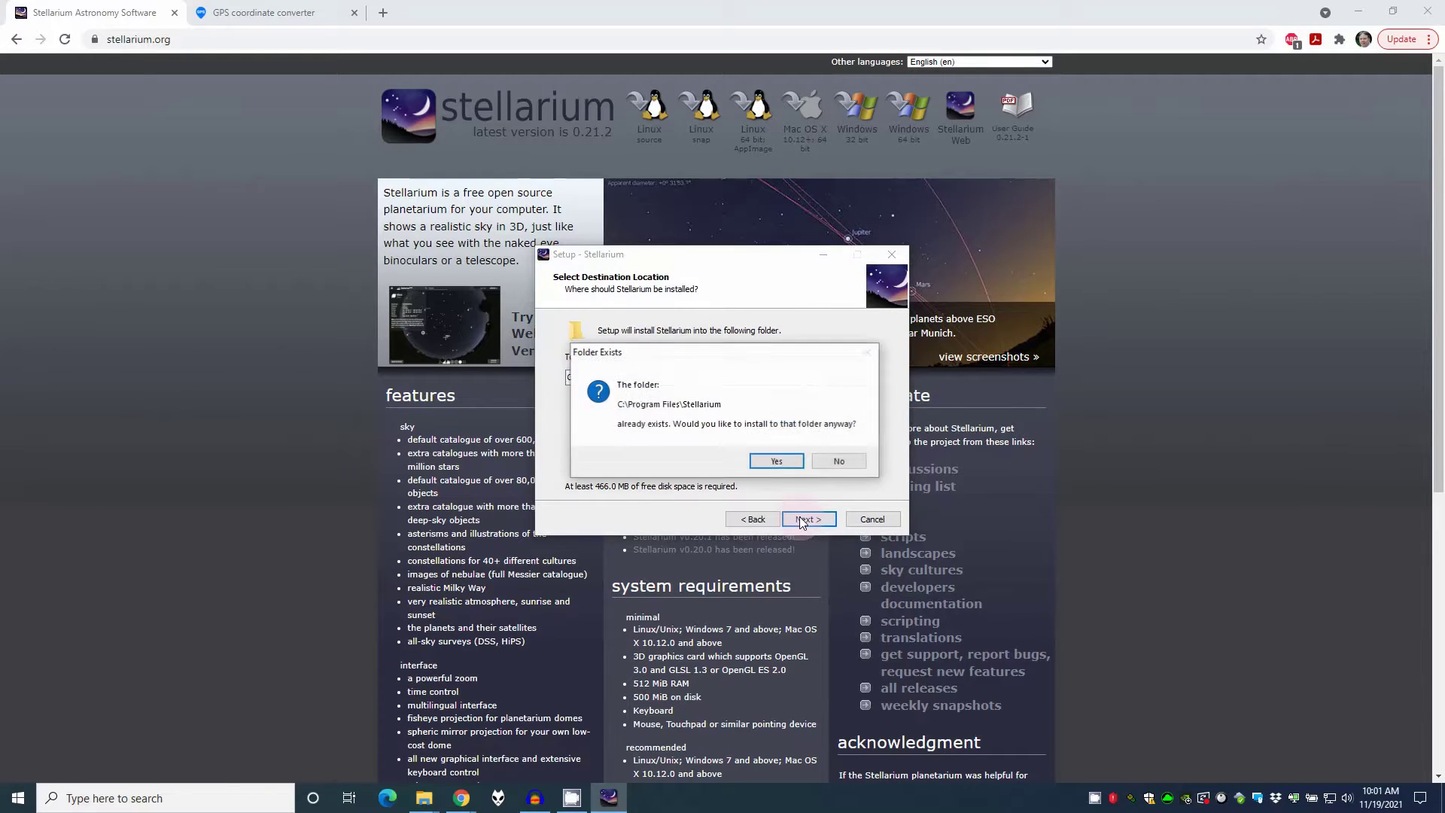
pyautogui.click(783, 461)
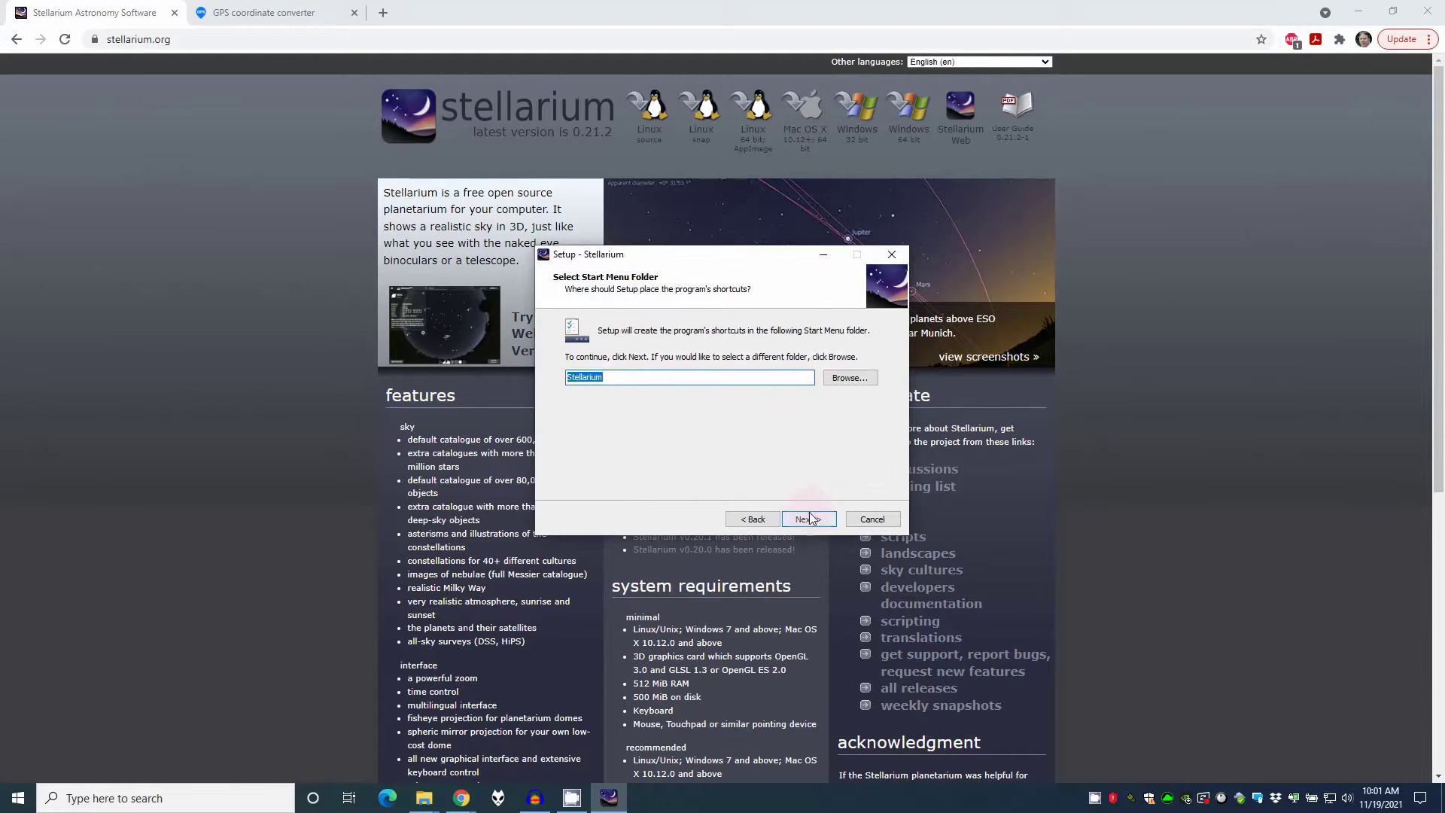
pyautogui.click(806, 519)
pyautogui.click(806, 519)
pyautogui.click(806, 520)
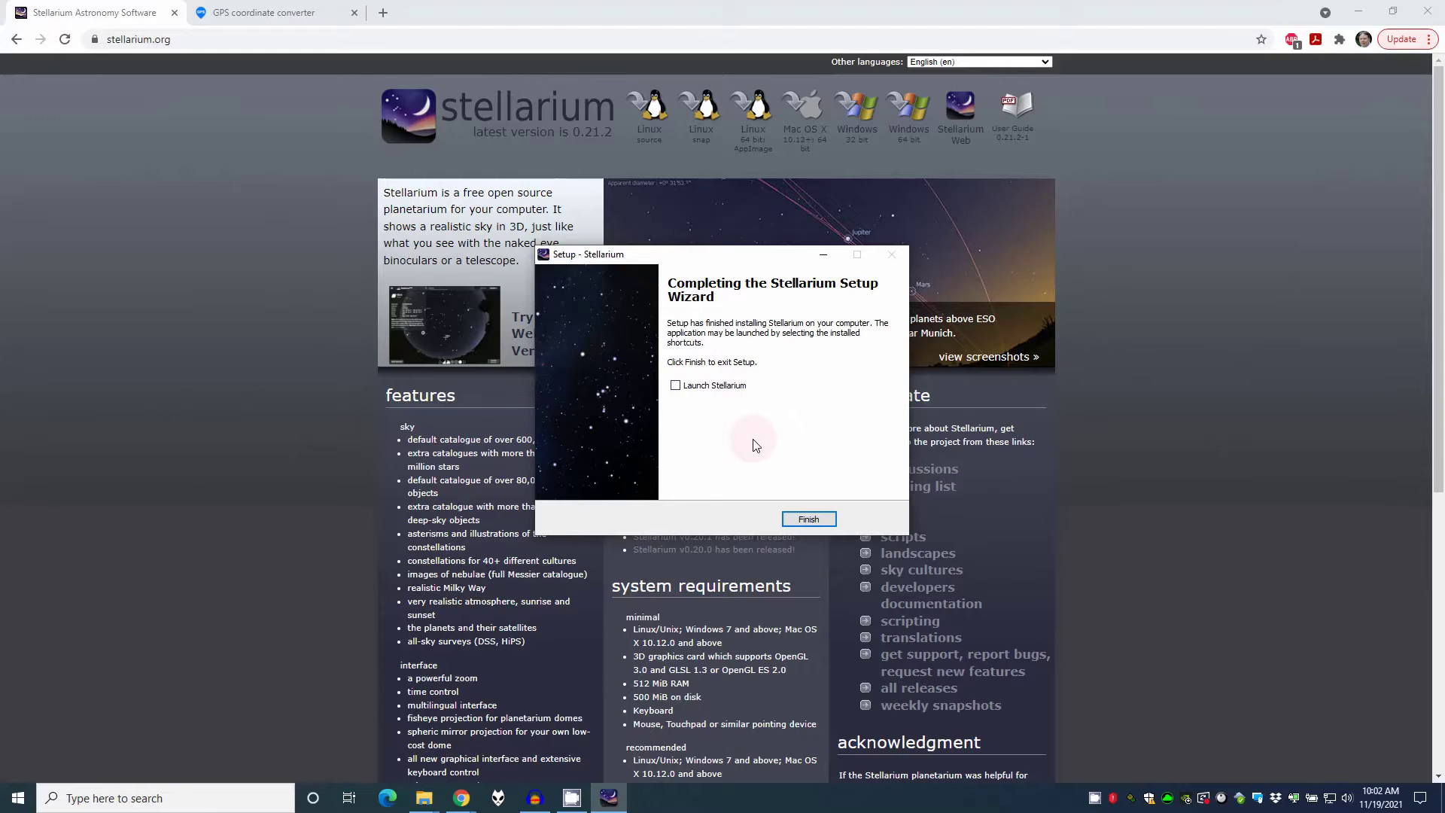
pyautogui.click(809, 520)
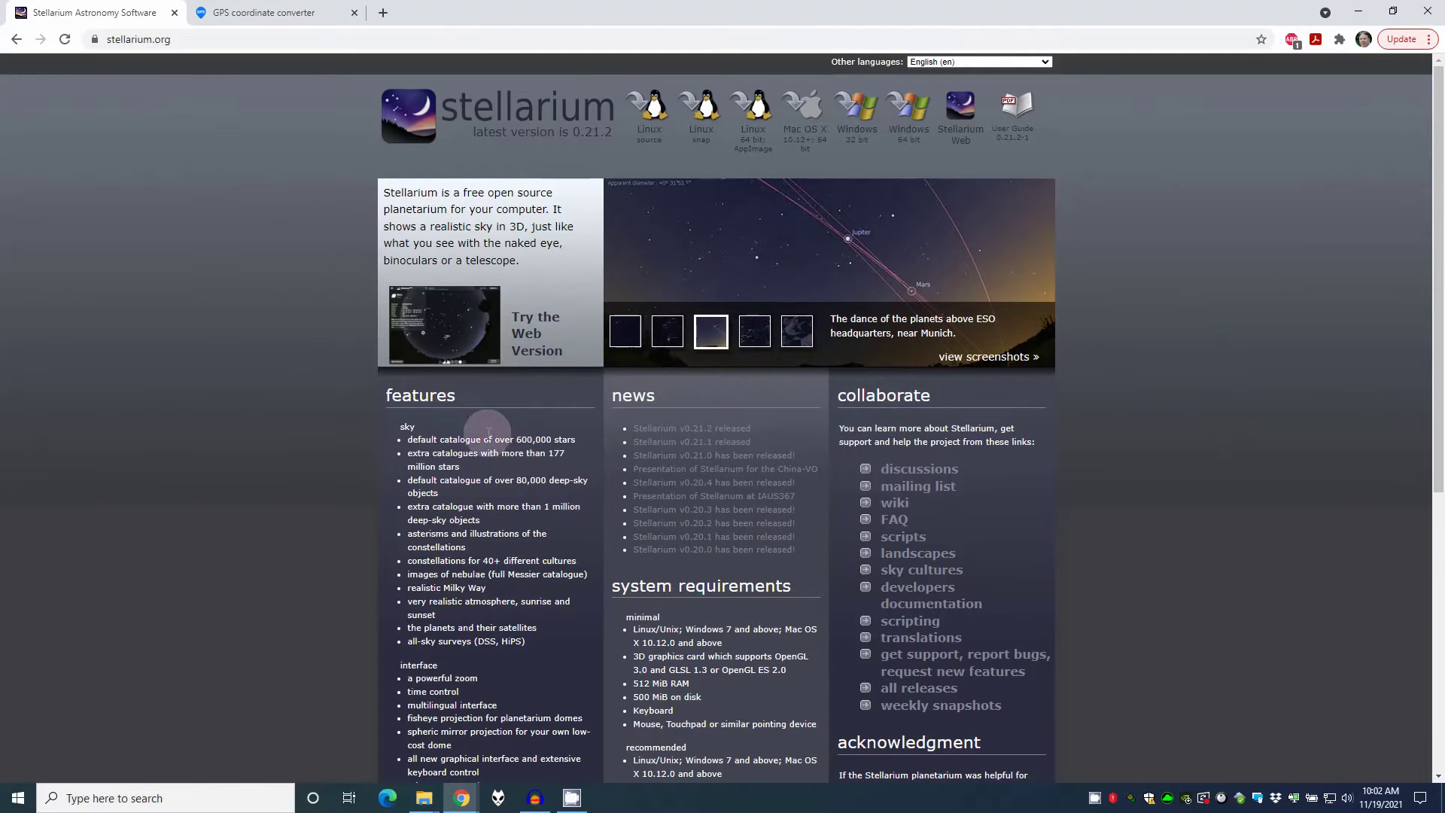
pyautogui.click(279, 13)
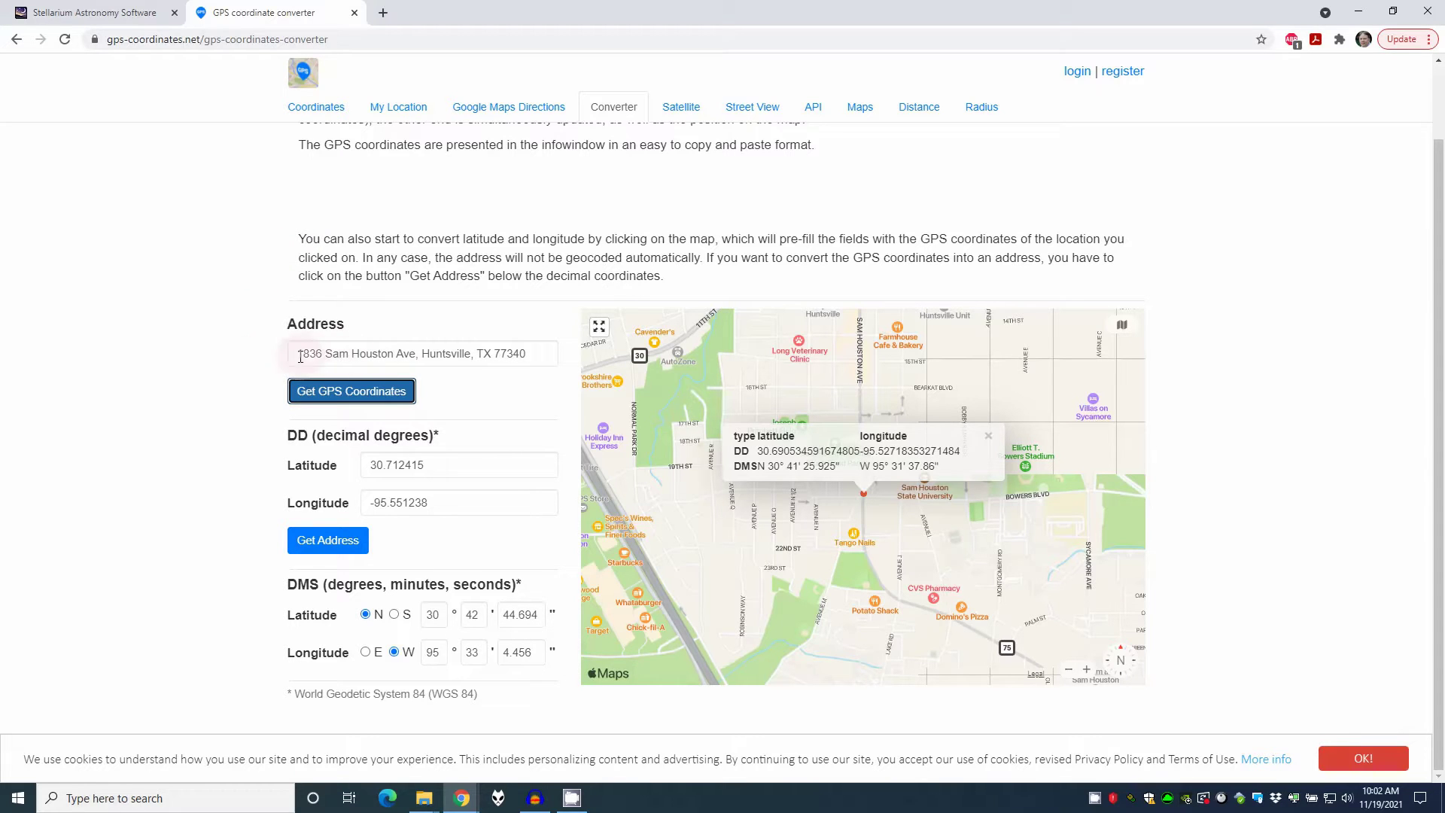
pyautogui.click(543, 356)
pyautogui.moveTo(543, 356); pyautogui.dragTo(201, 358)
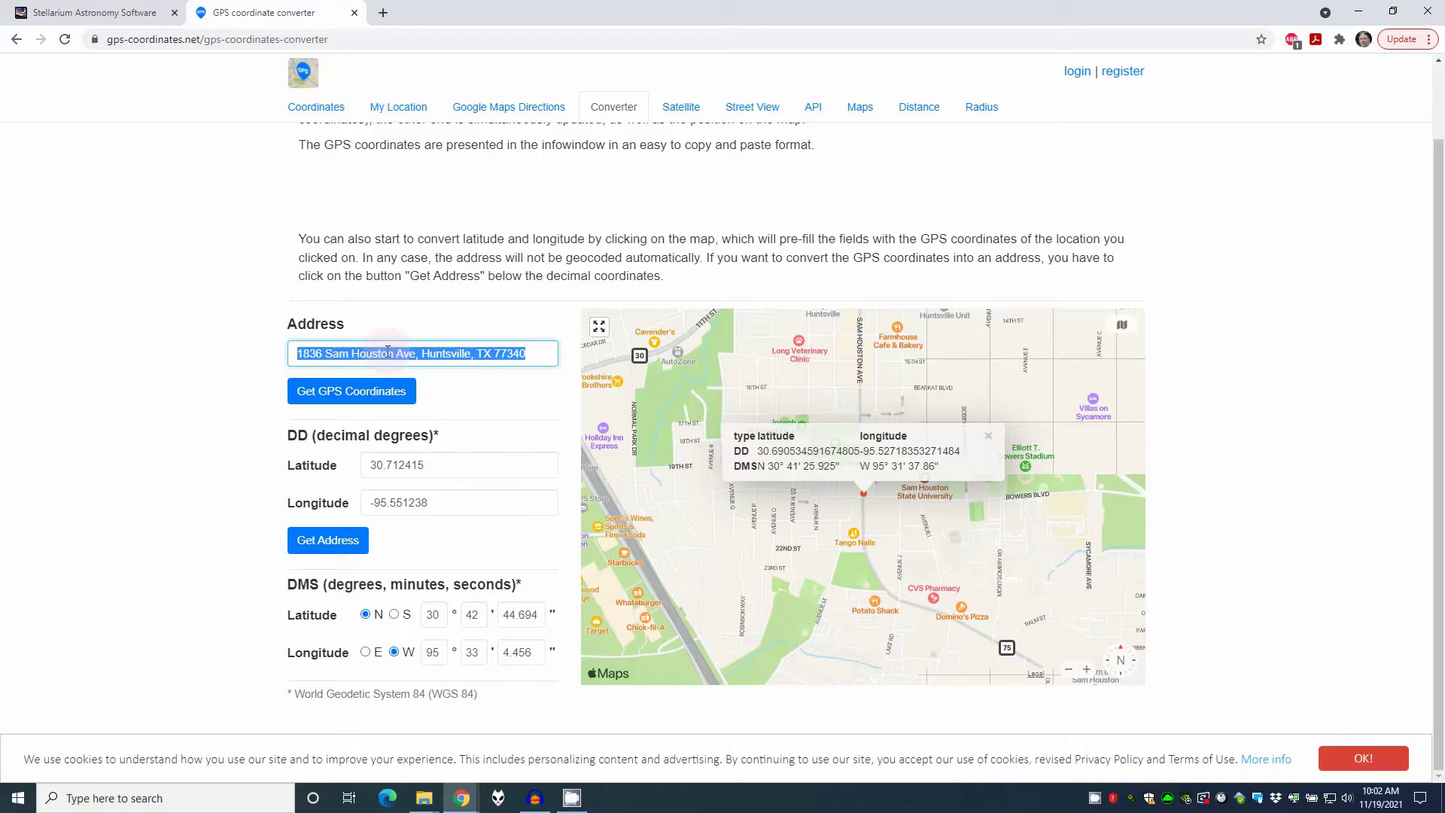
pyautogui.click(358, 391)
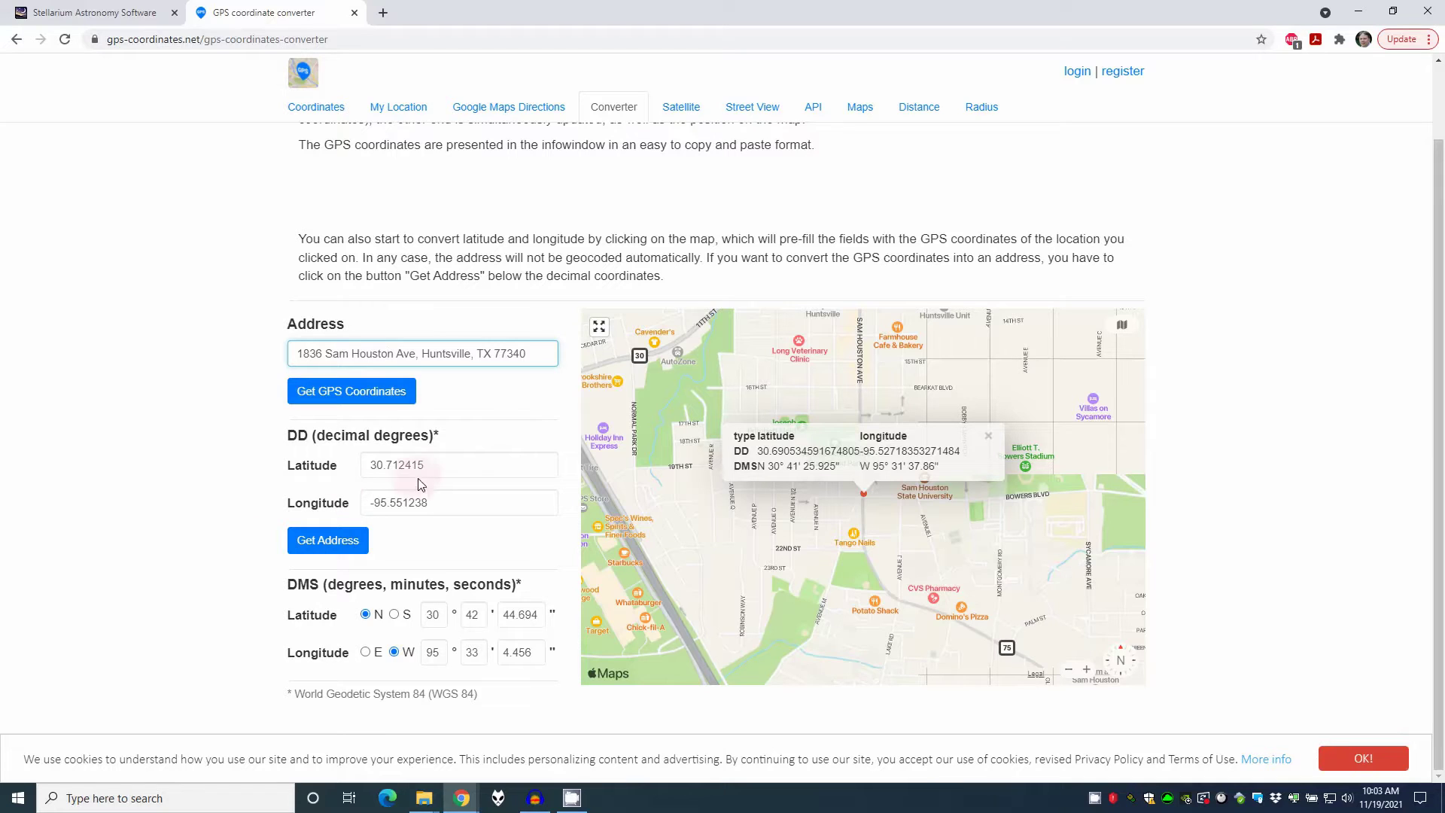
pyautogui.moveTo(436, 465); pyautogui.dragTo(343, 474)
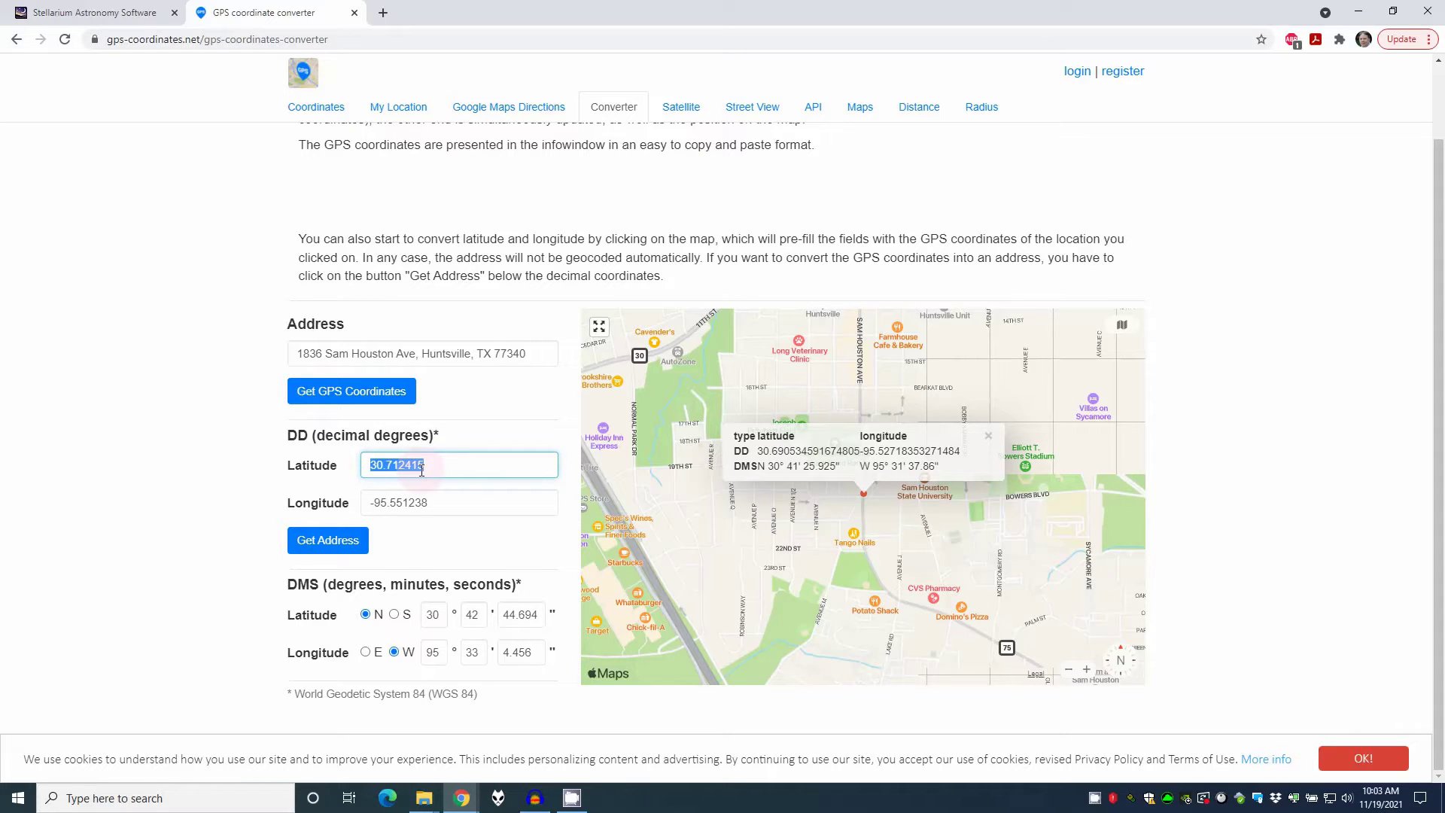
pyautogui.click(433, 615)
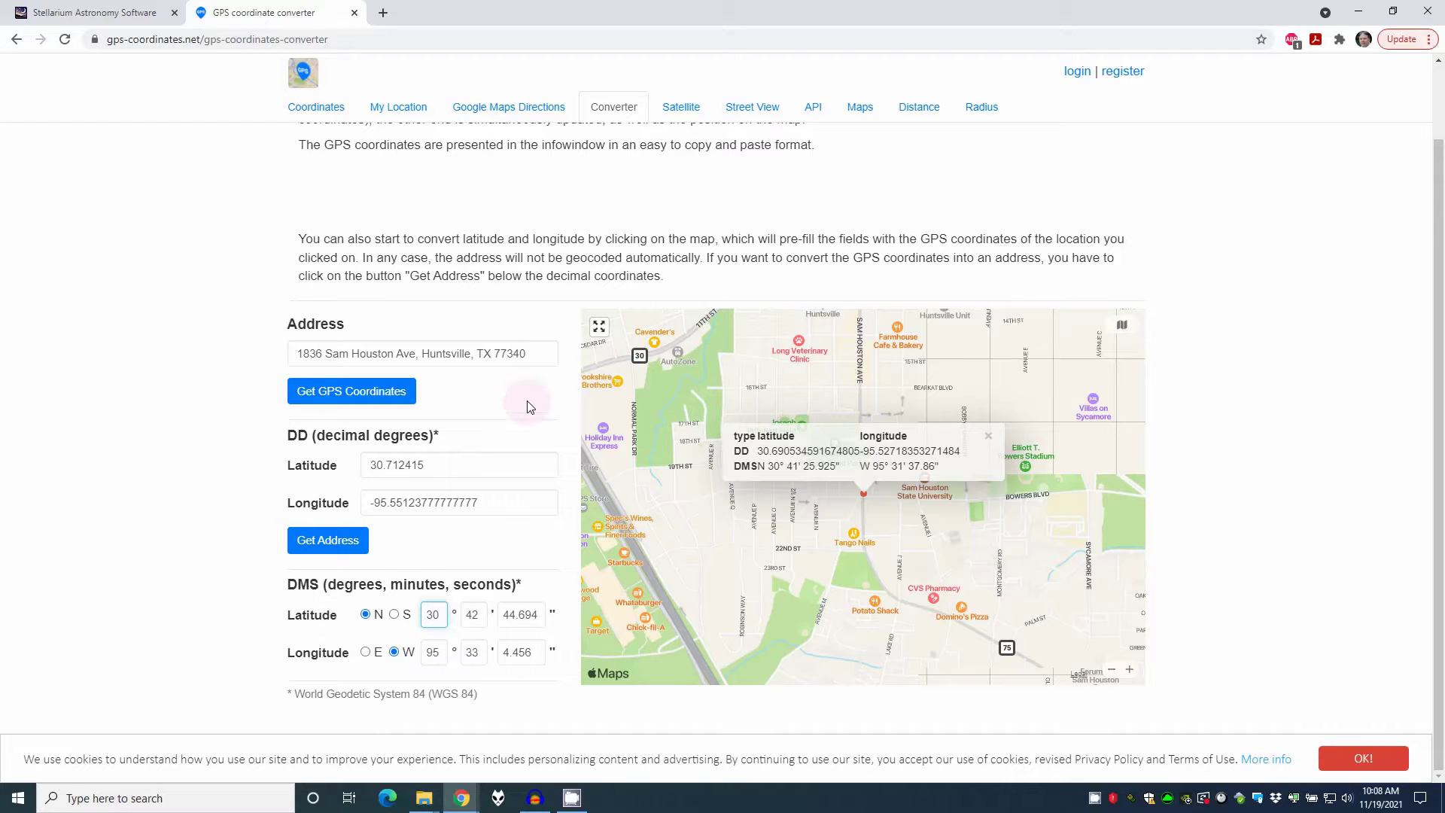
# Launch Stellarium windowed, out of full screen, and place it beside the Chrome GPS converter page
pyautogui.click(1367, 15)
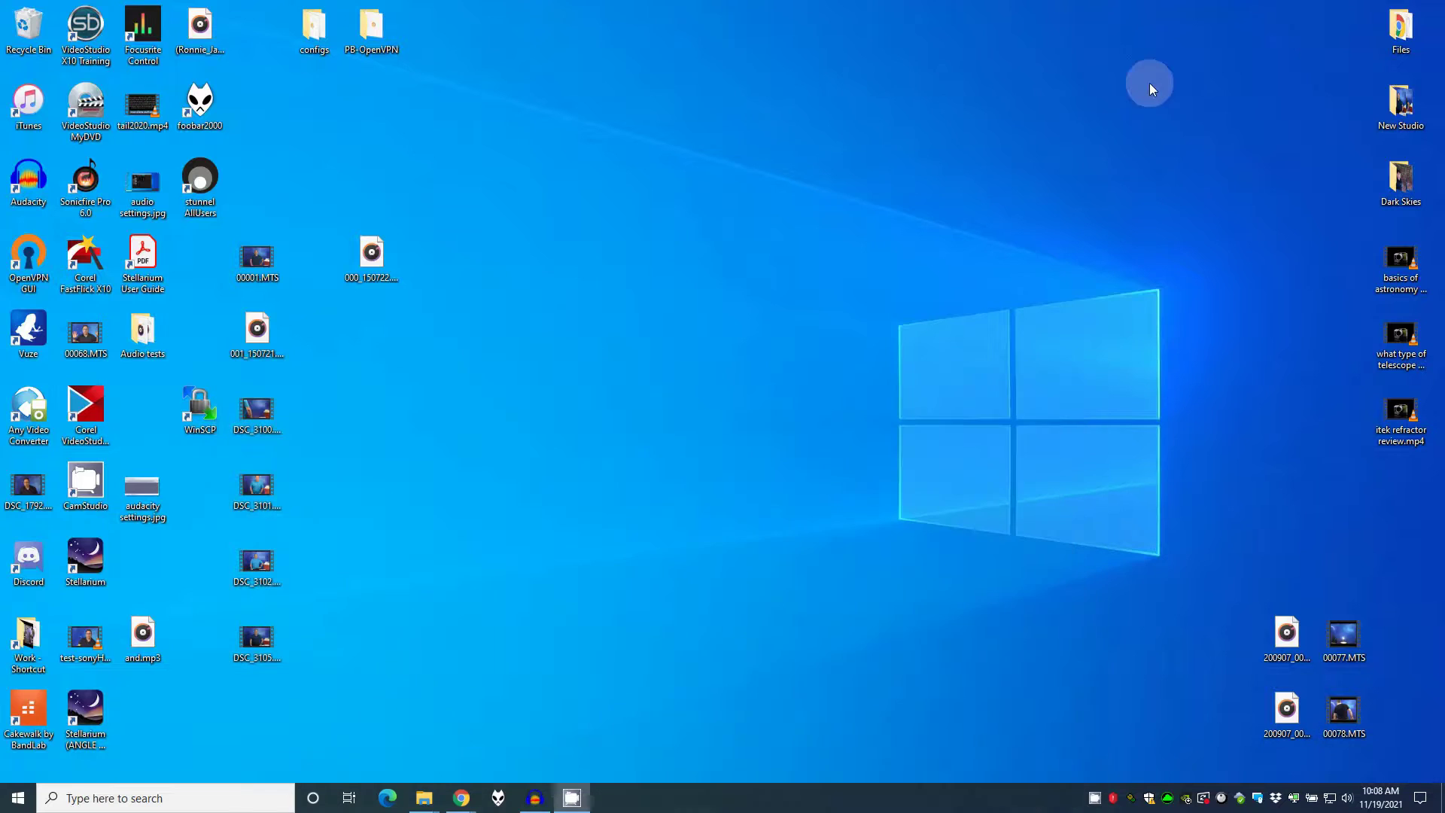
pyautogui.doubleClick(84, 553)
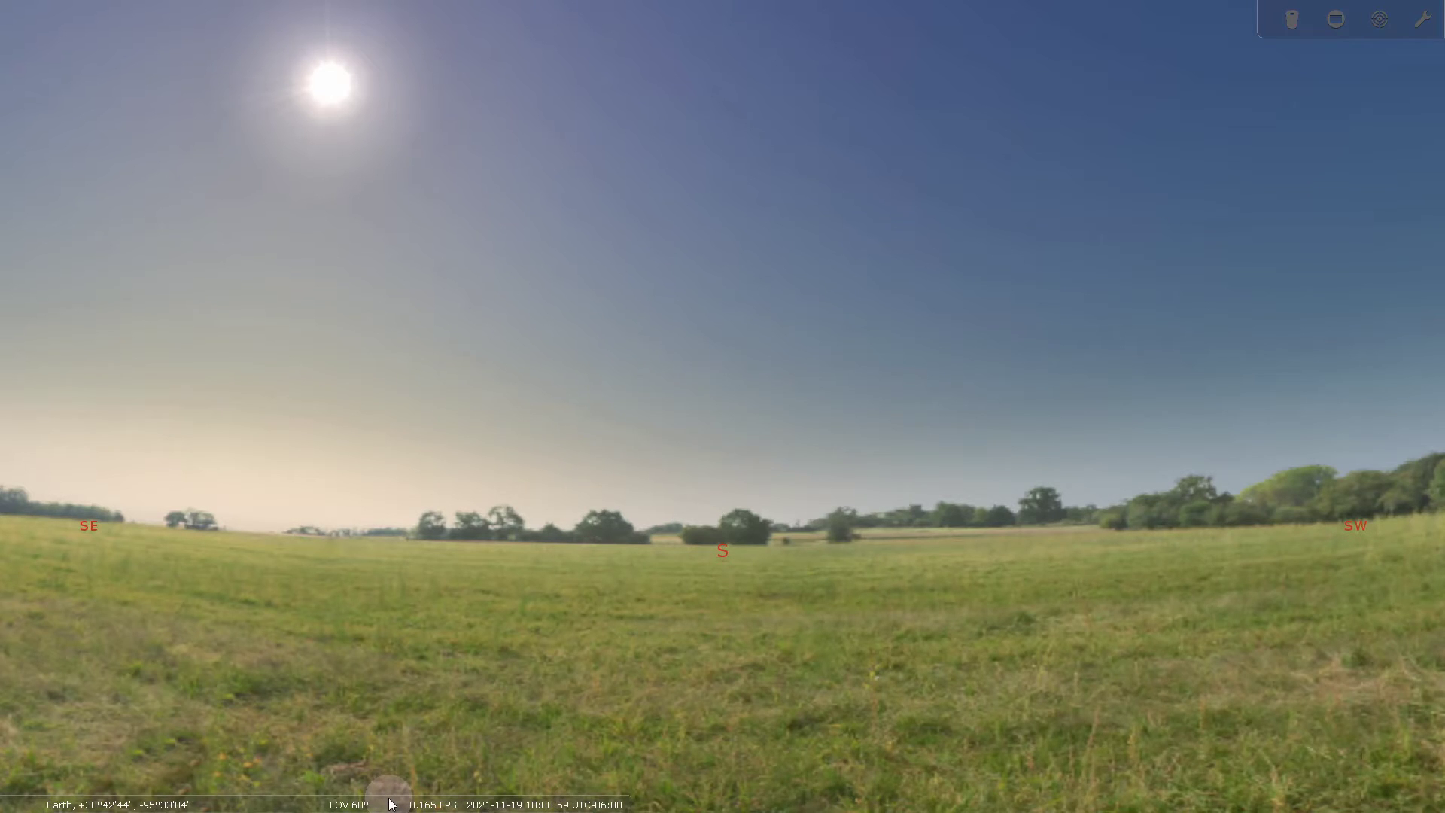
pyautogui.press('F11')
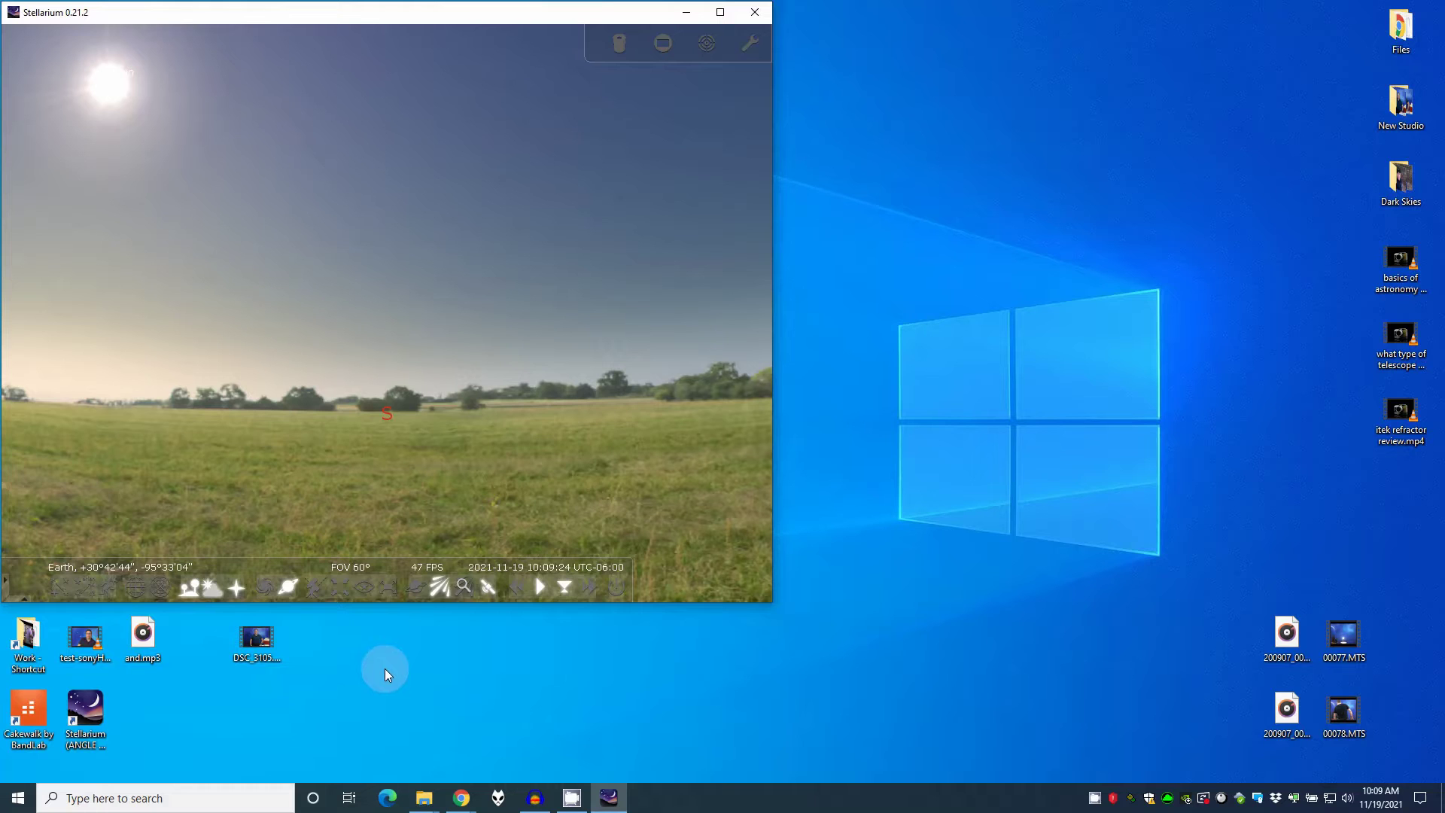
pyautogui.moveTo(400, 12); pyautogui.dragTo(1029, 185)
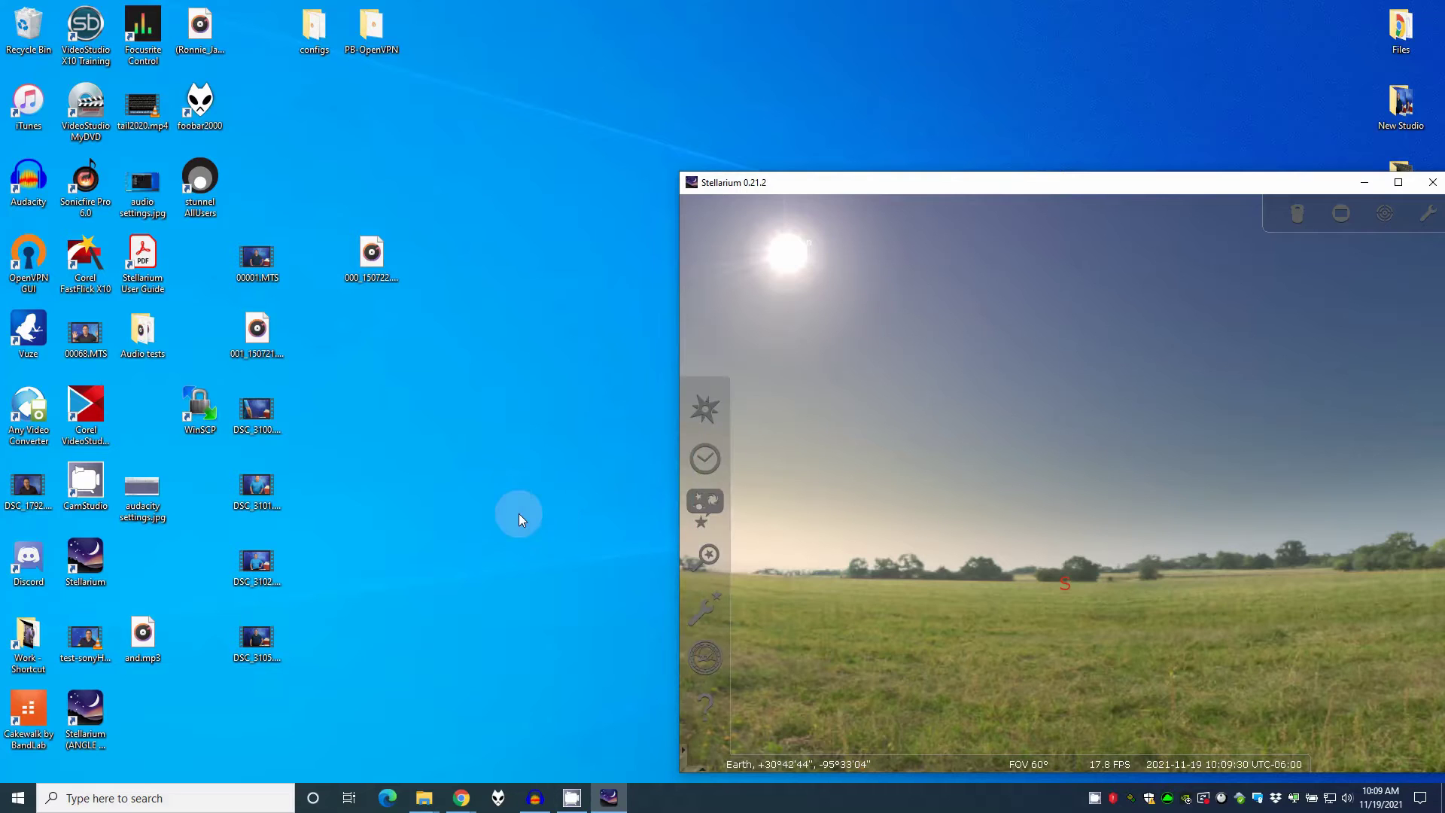
pyautogui.moveTo(461, 797)
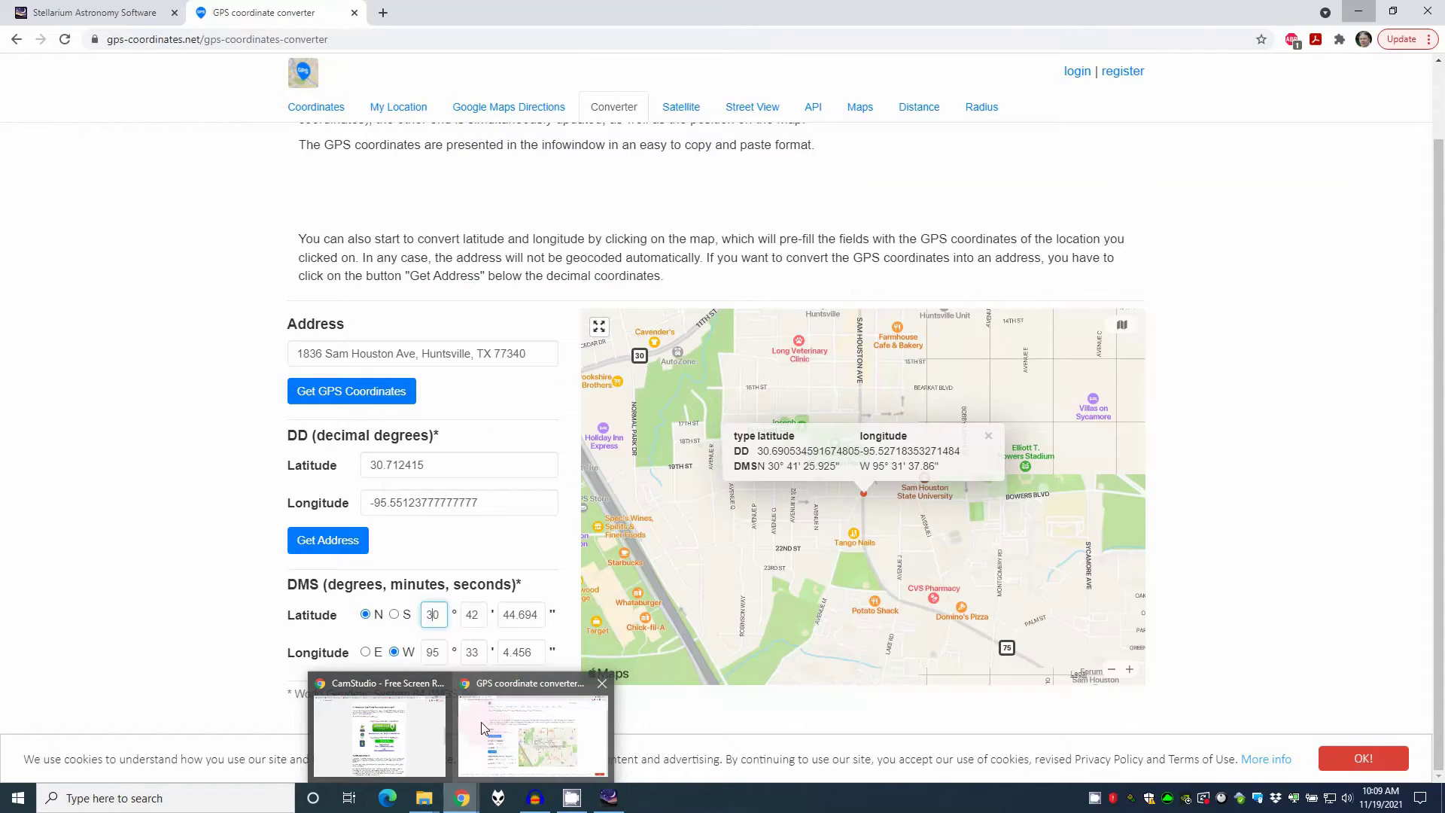
pyautogui.click(481, 721)
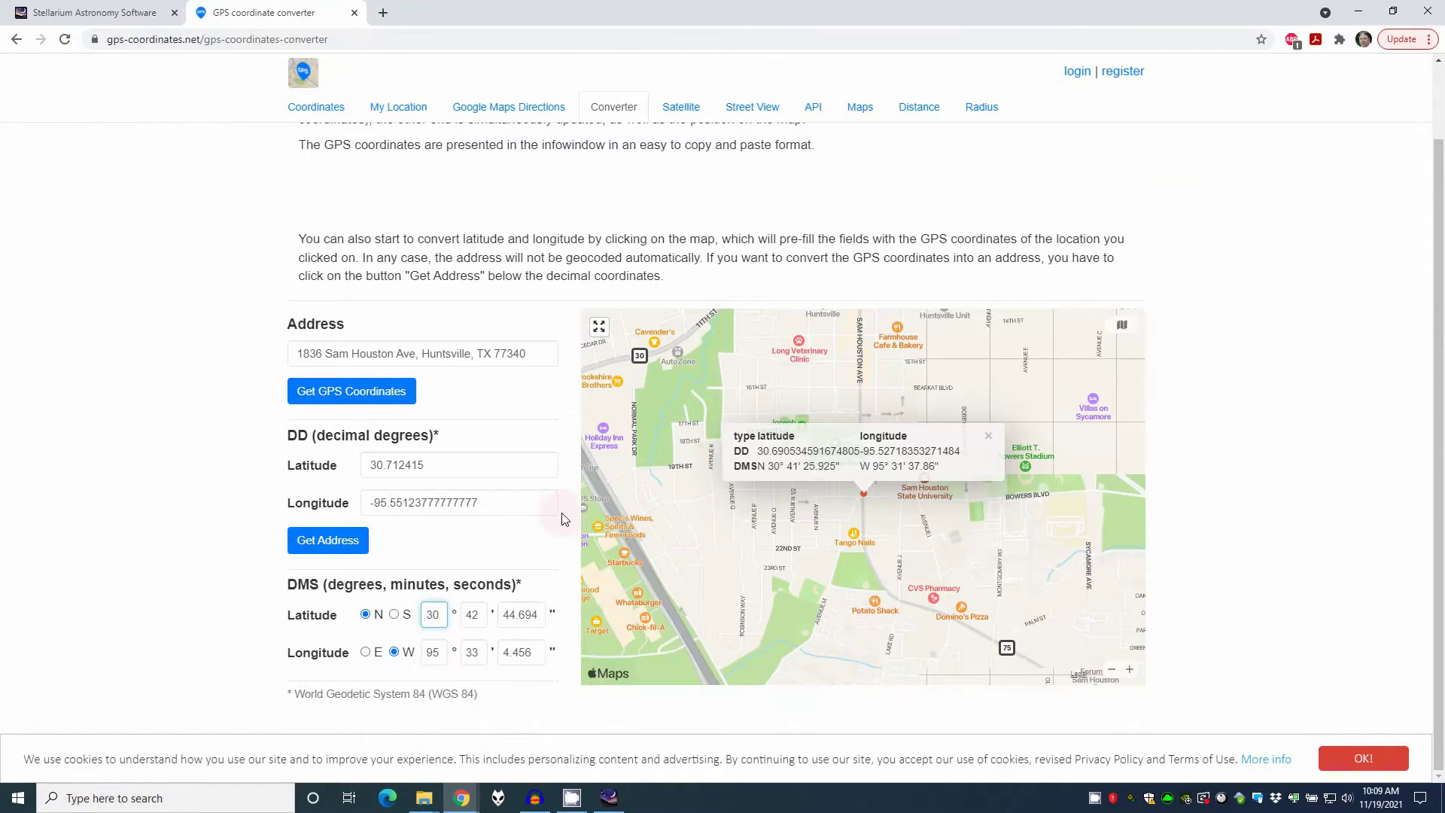
pyautogui.click(609, 800)
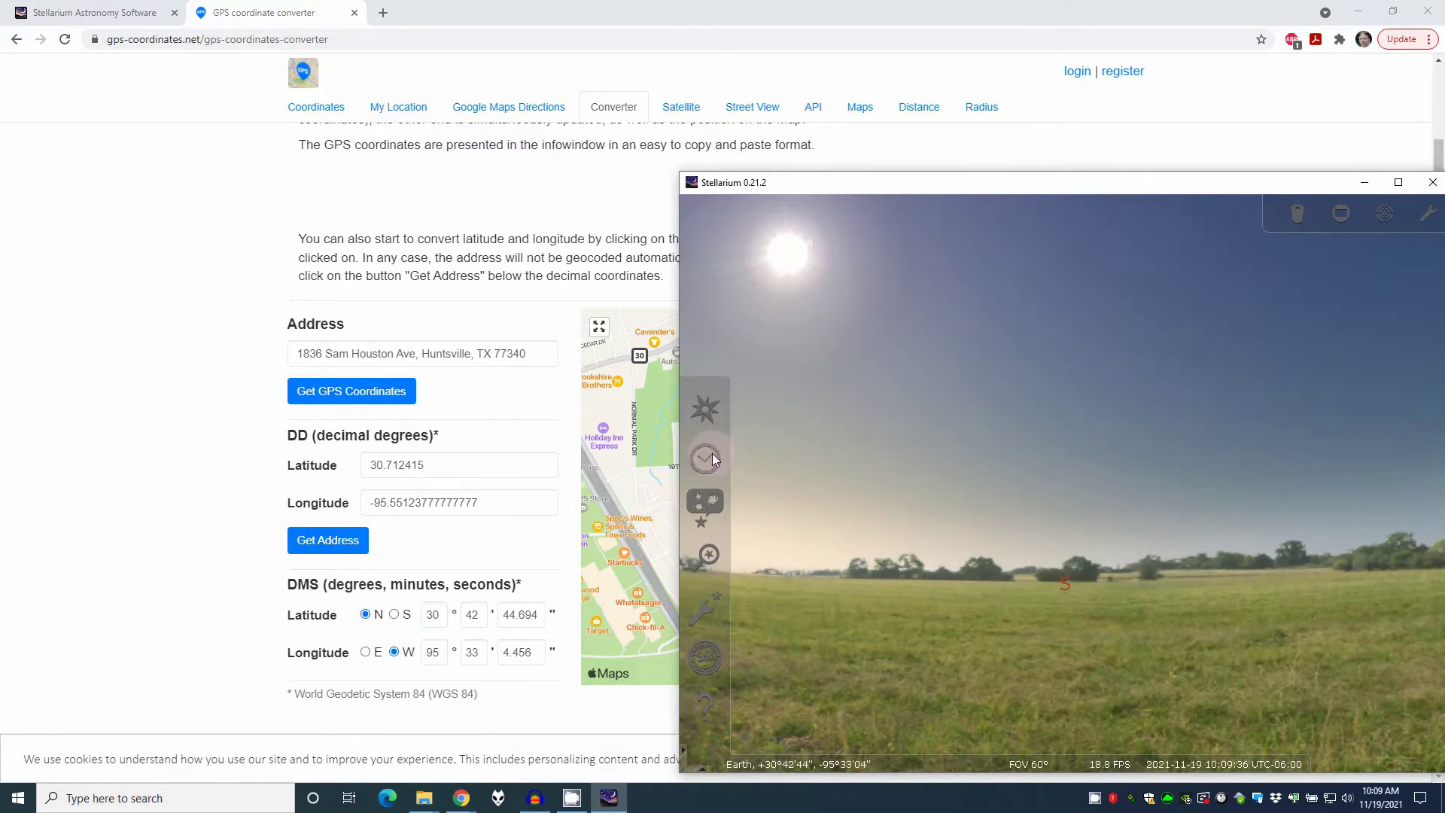
# Open the Location settings with network-based location left turned off
pyautogui.click(706, 411)
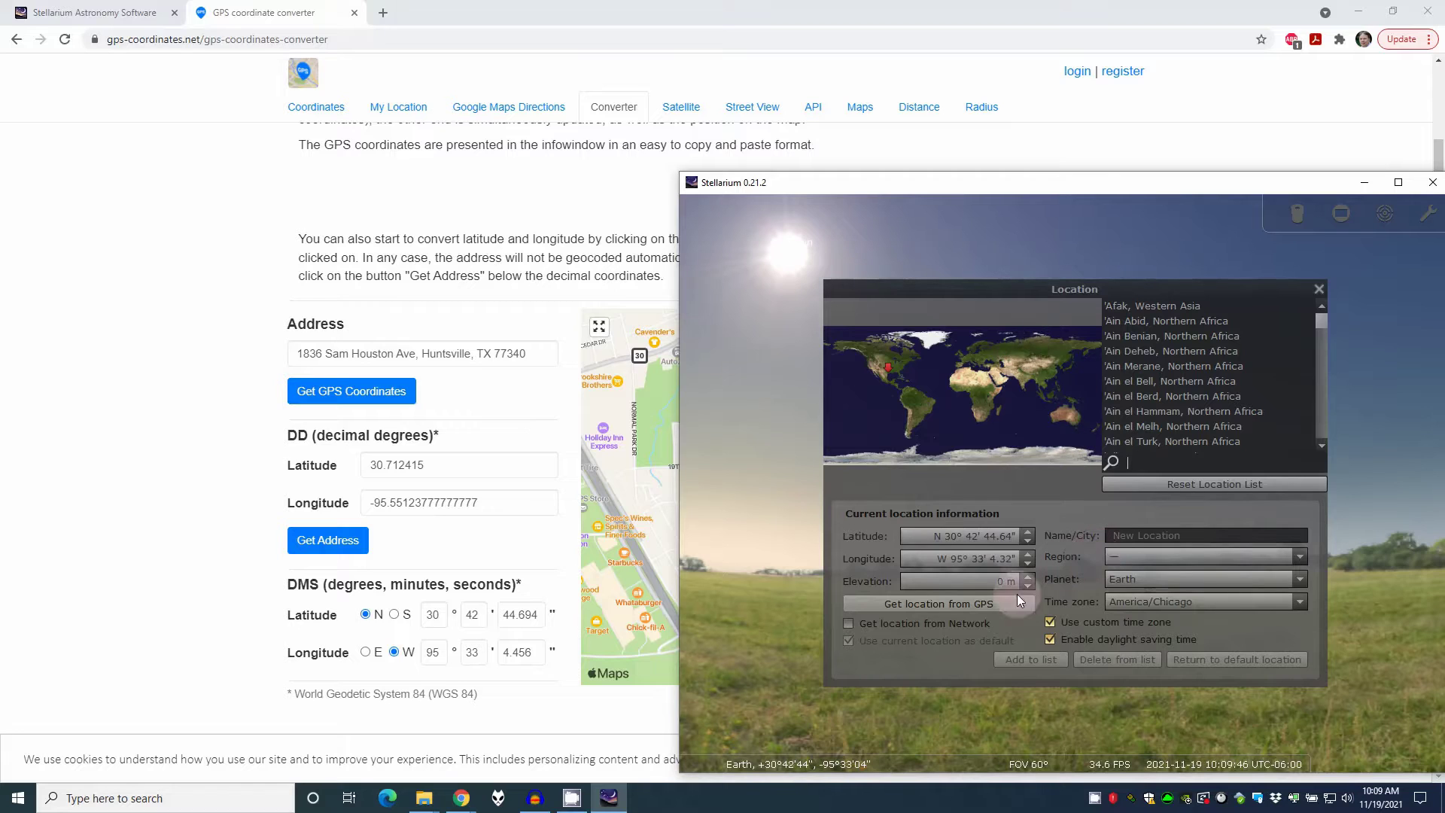
pyautogui.click(855, 627)
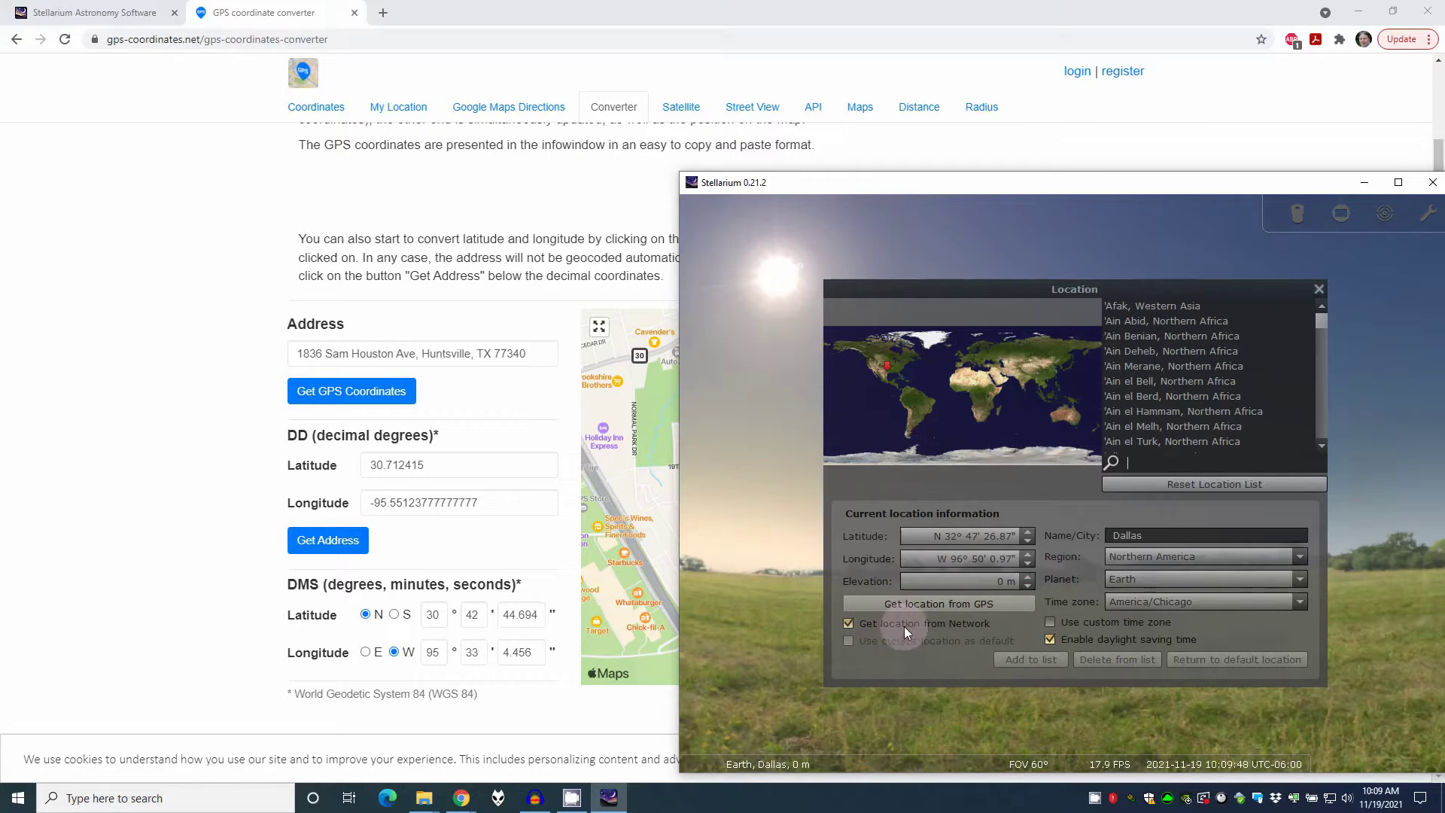
pyautogui.click(1126, 535)
pyautogui.click(874, 623)
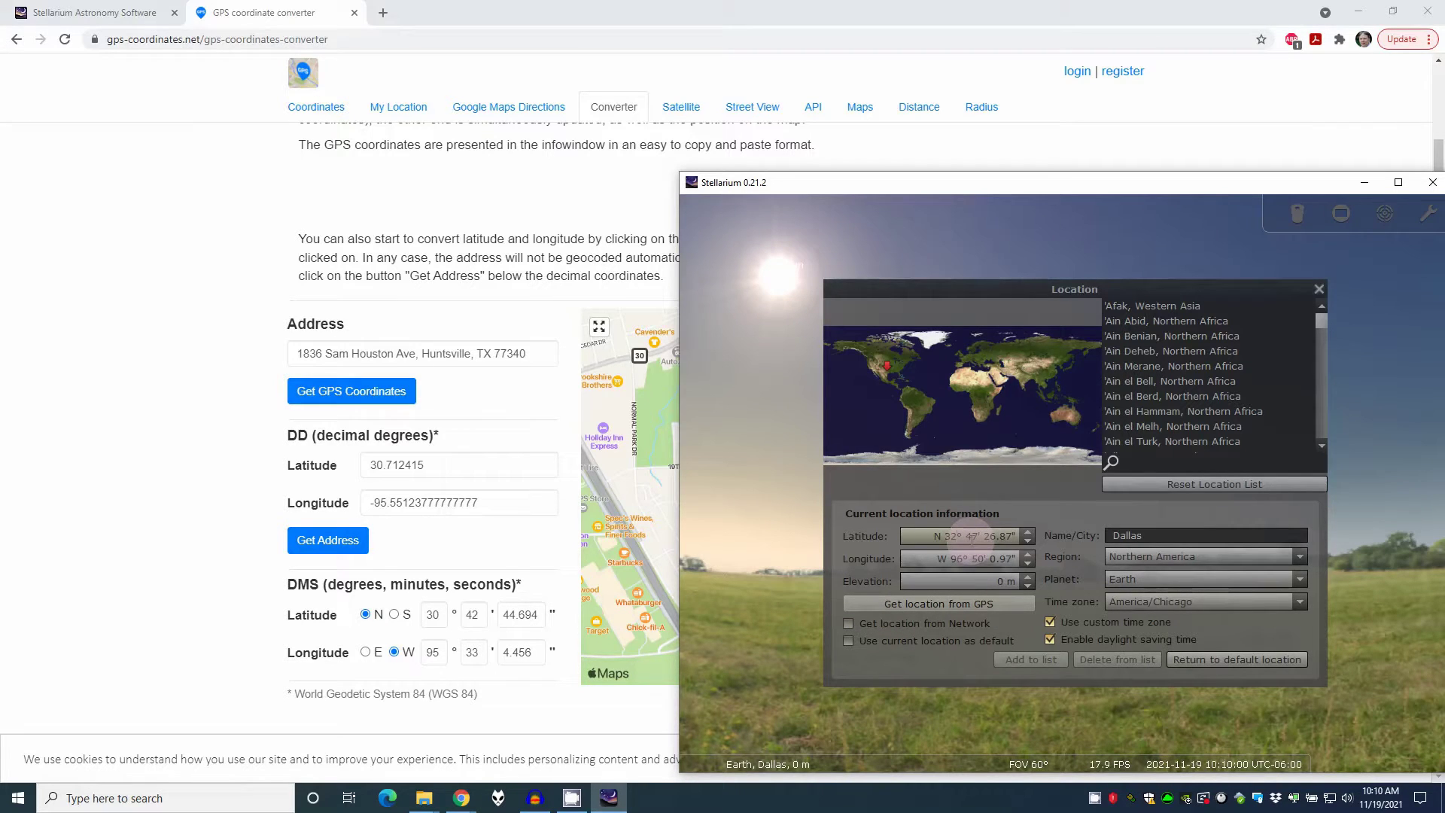
# Set the latitude to N 30° 42' 44.69"
pyautogui.press('BackSpace')
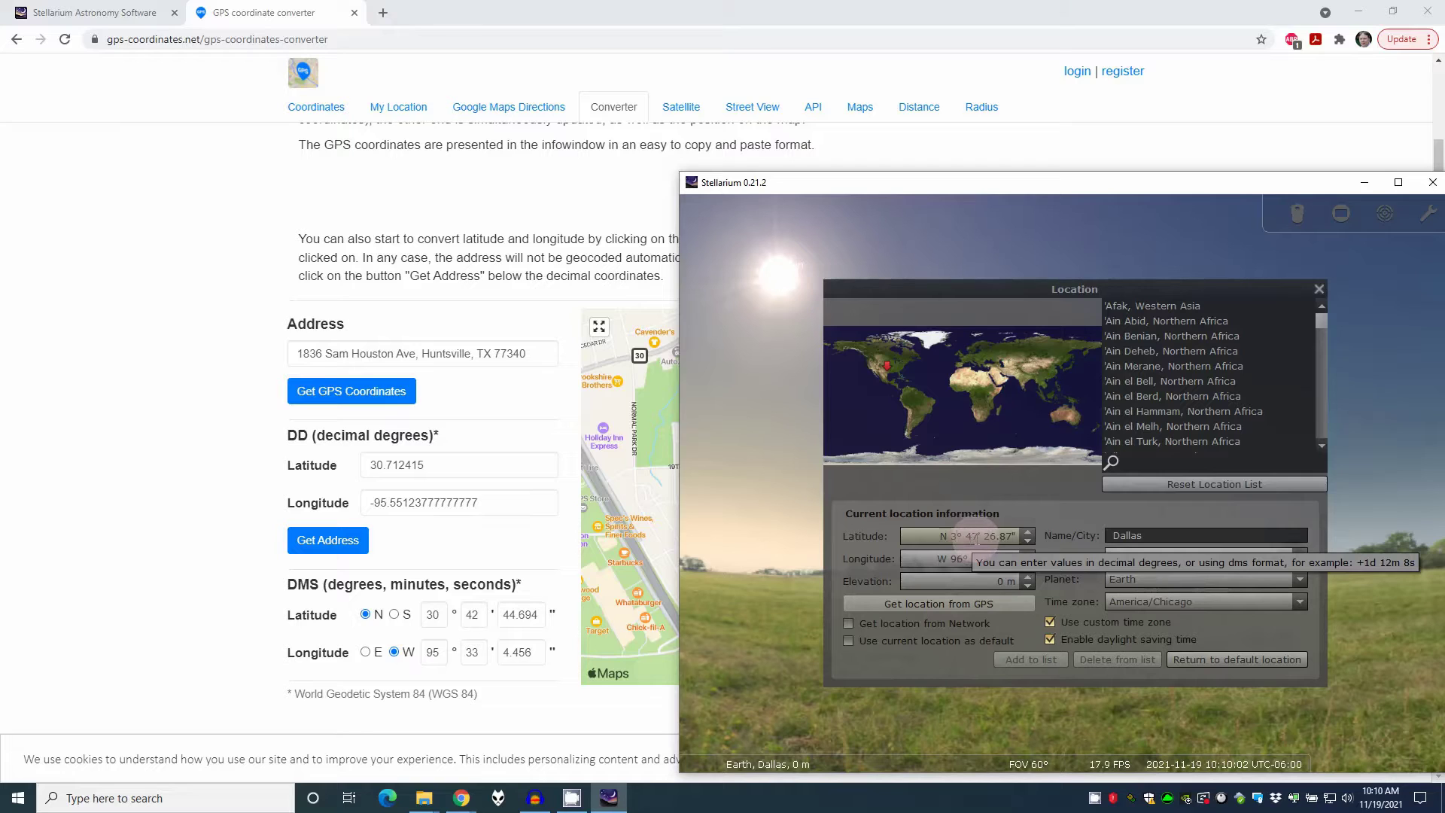
pyautogui.write('0')
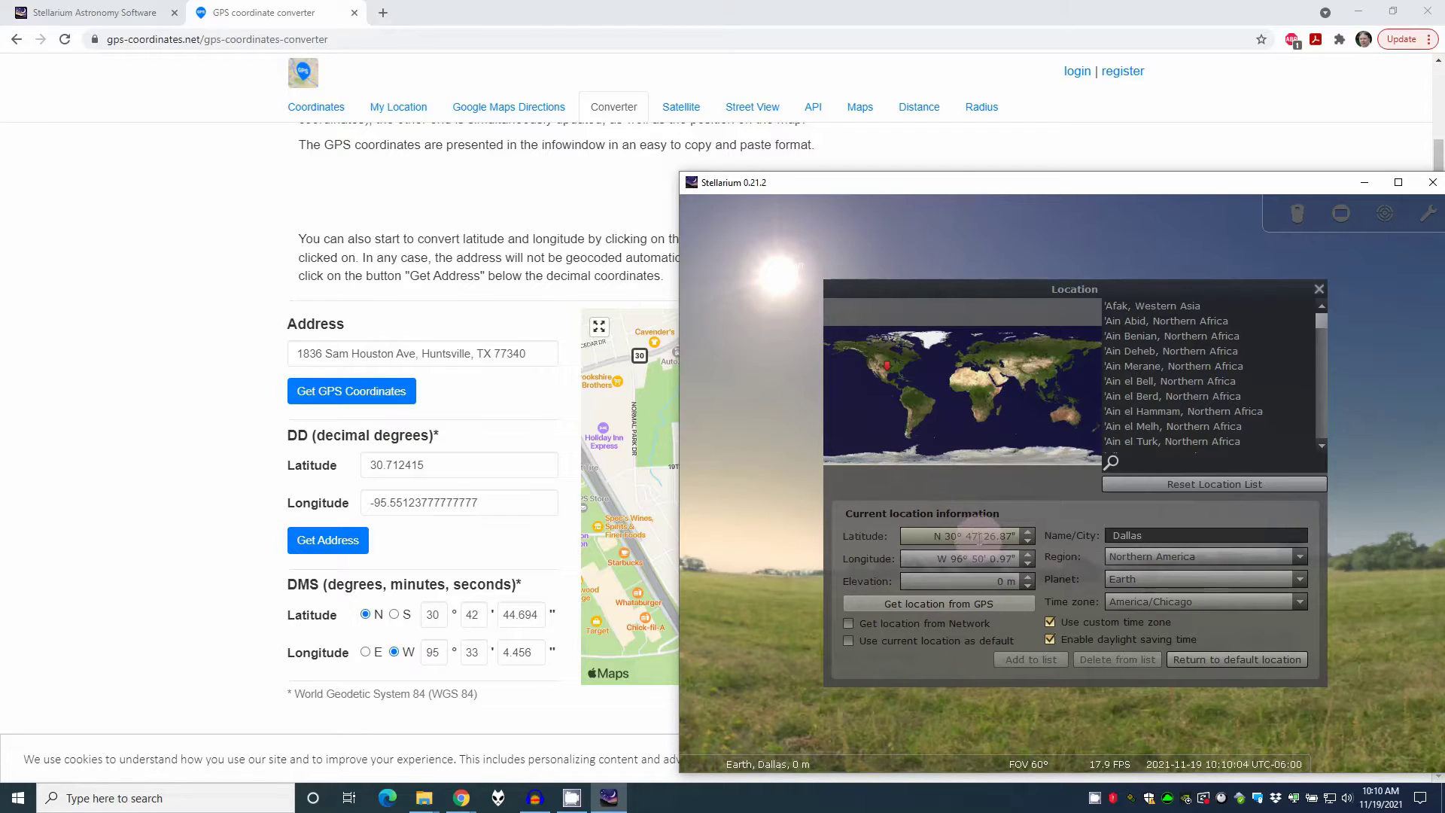
pyautogui.click(991, 535)
pyautogui.scroll(-1, 991, 536)
pyautogui.scroll(1, 991, 536)
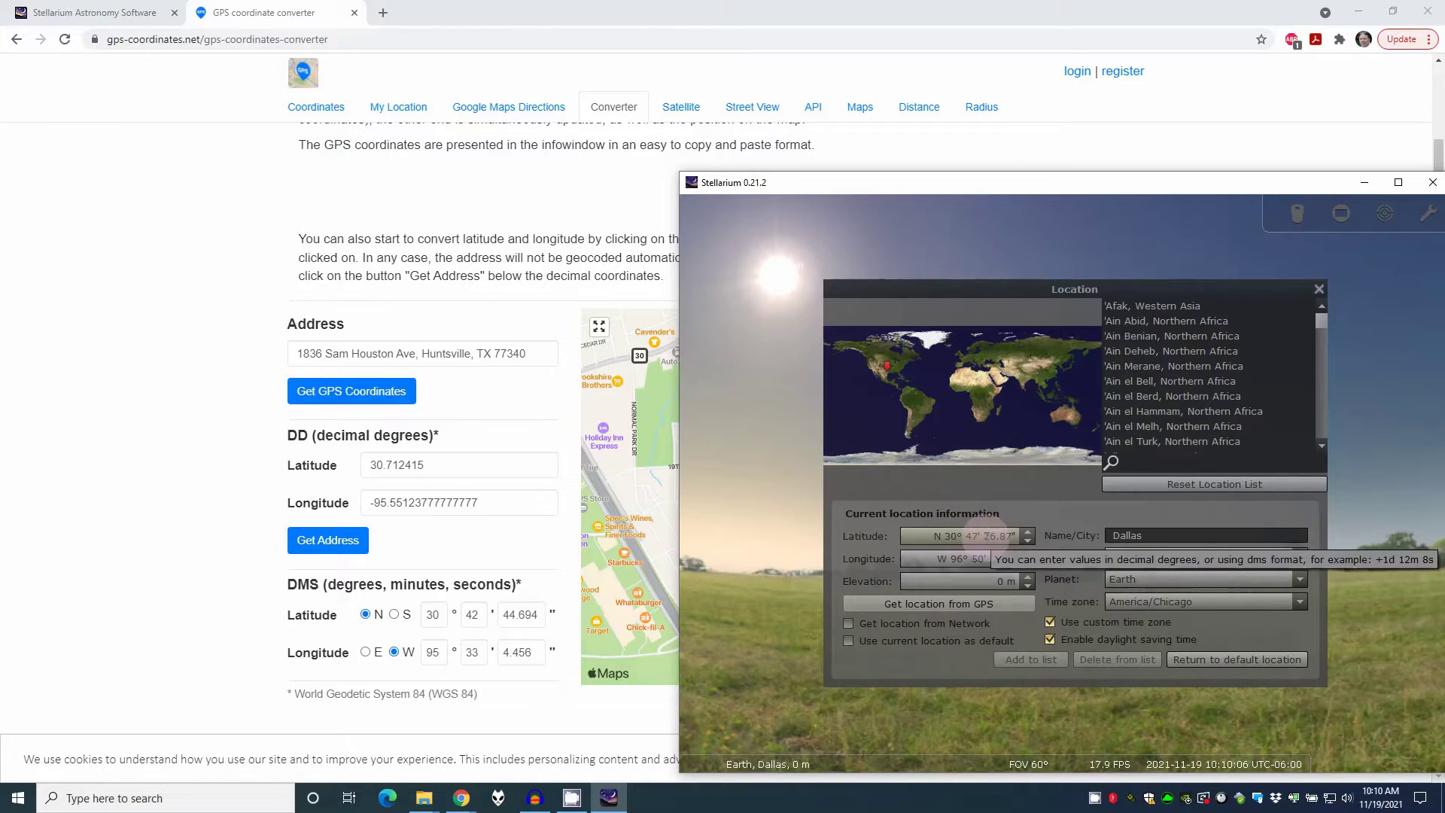
pyautogui.press('BackSpace')
pyautogui.write('7')
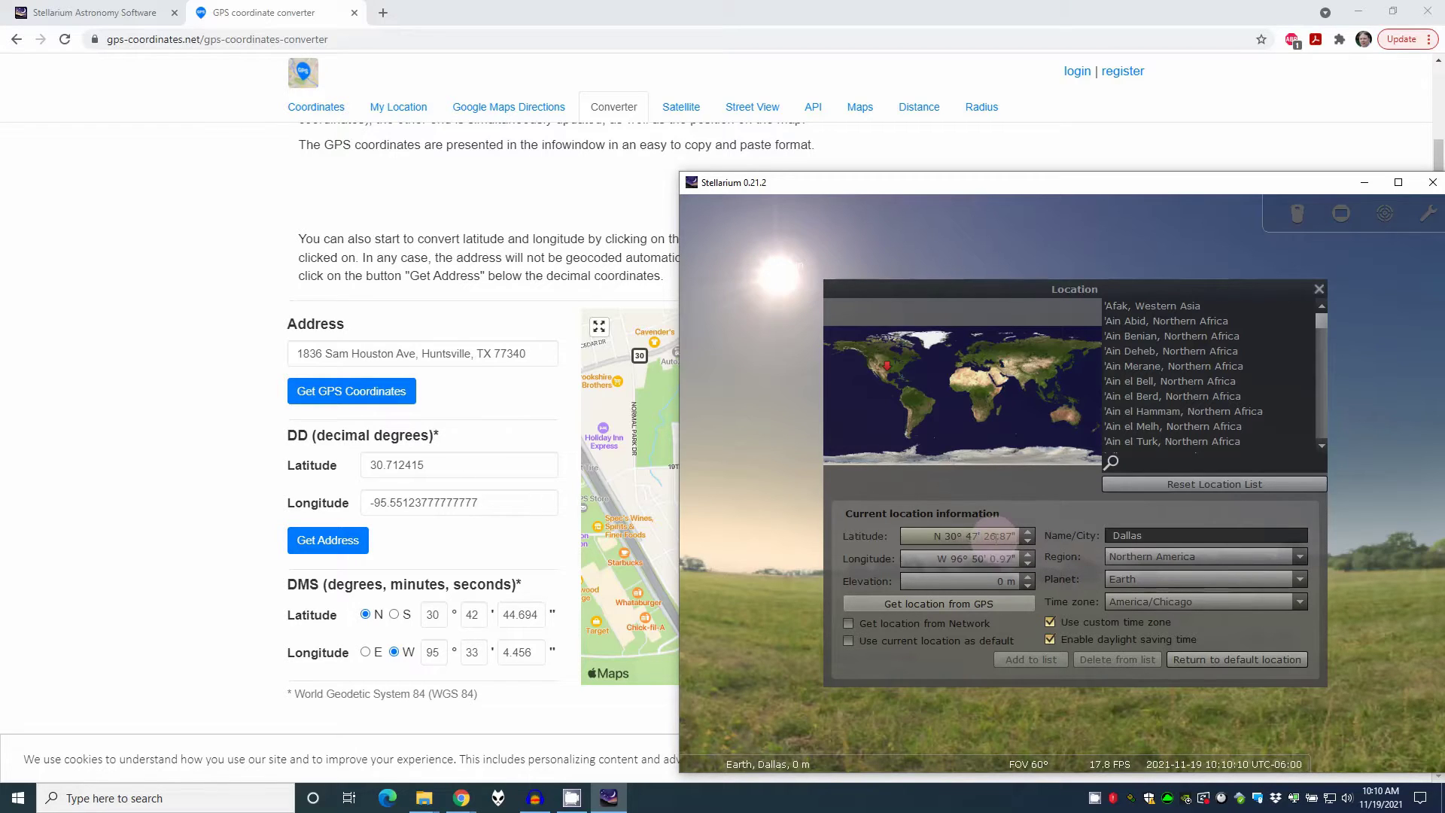
pyautogui.press('BackSpace')
pyautogui.write('2')
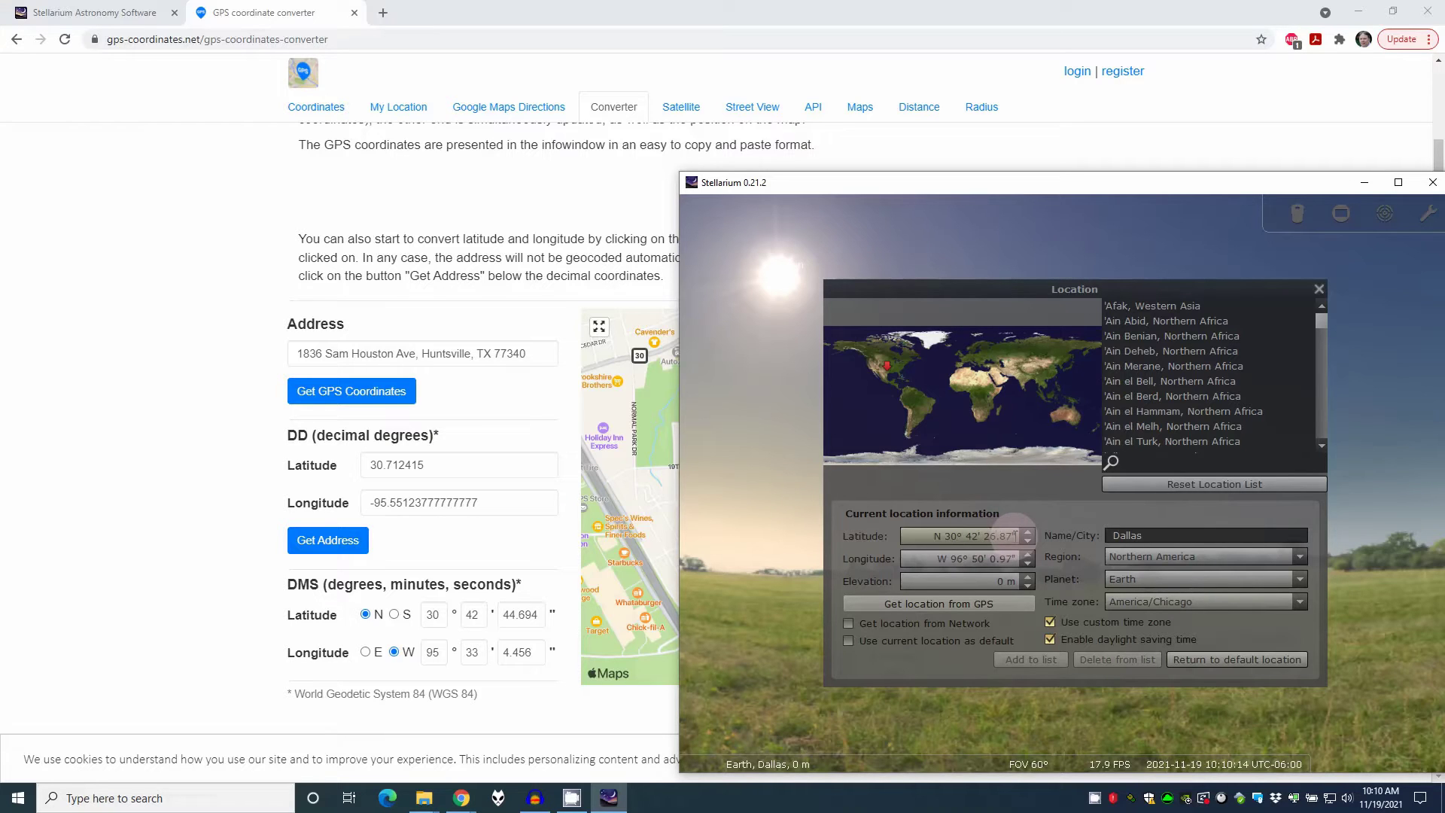
pyautogui.press('BackSpace')
pyautogui.press('BackSpace')
pyautogui.write('42')
pyautogui.press('Delete')
pyautogui.press('Delete')
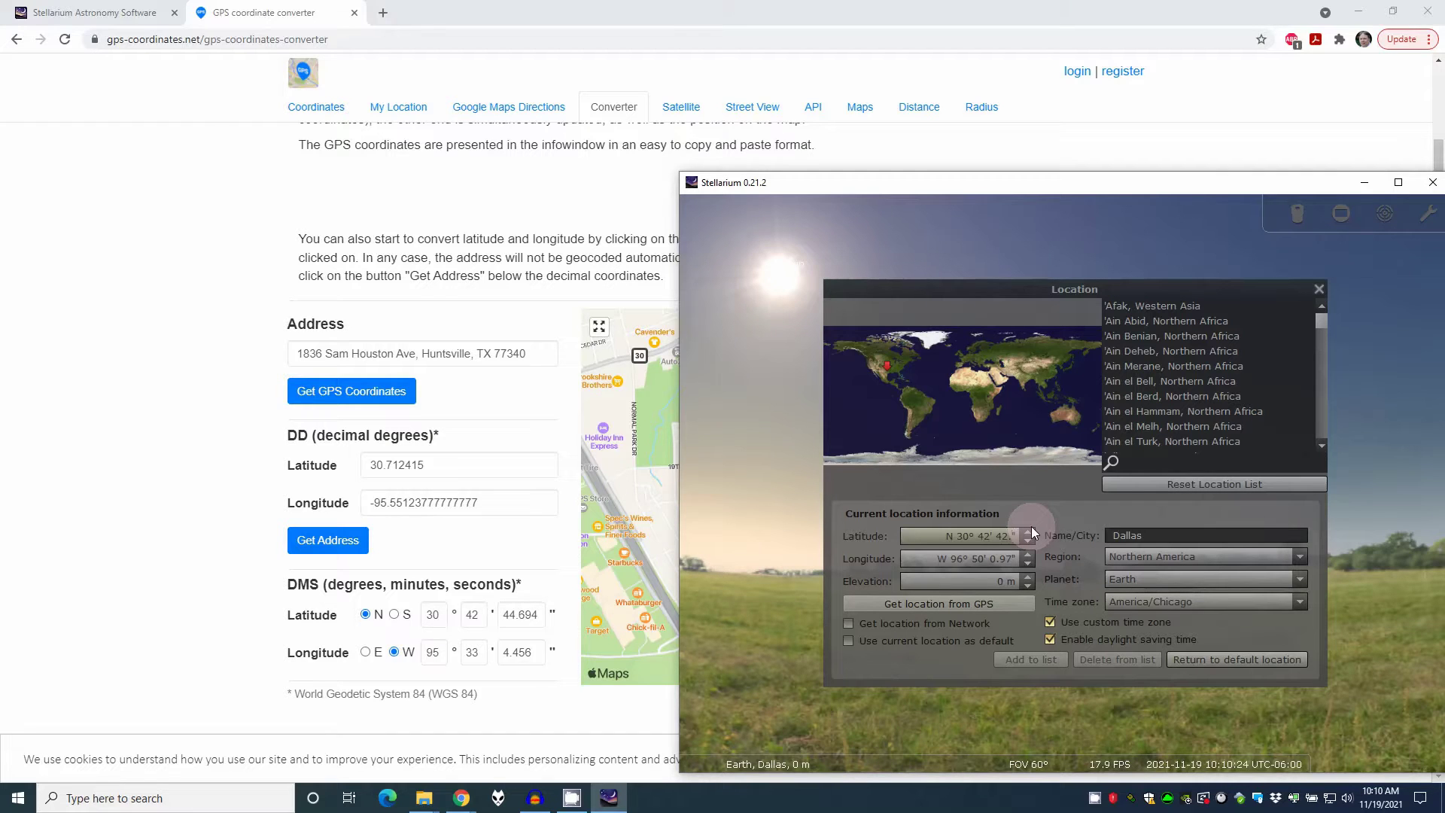
pyautogui.write('694')
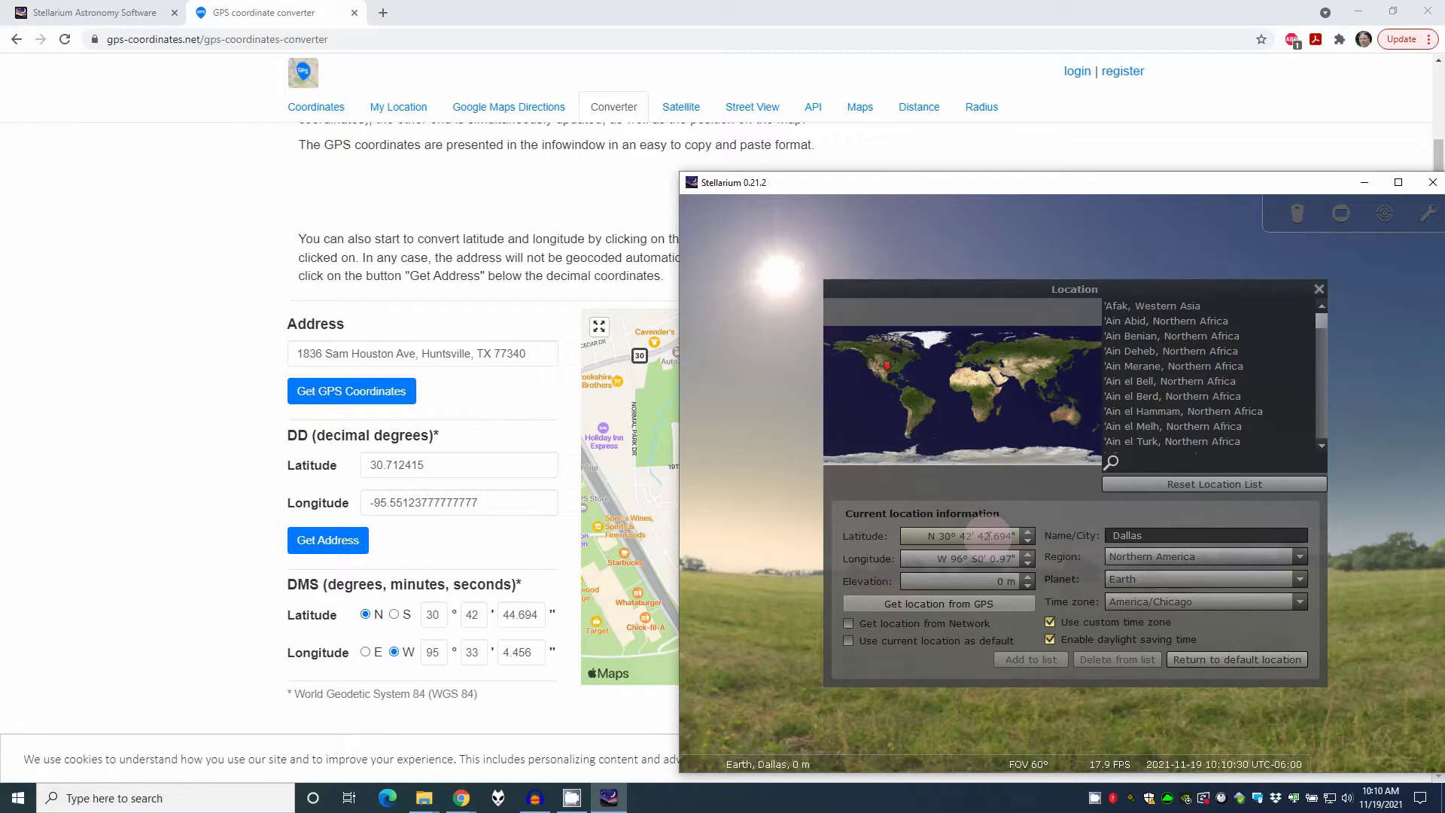
pyautogui.press('BackSpace')
pyautogui.write('4')
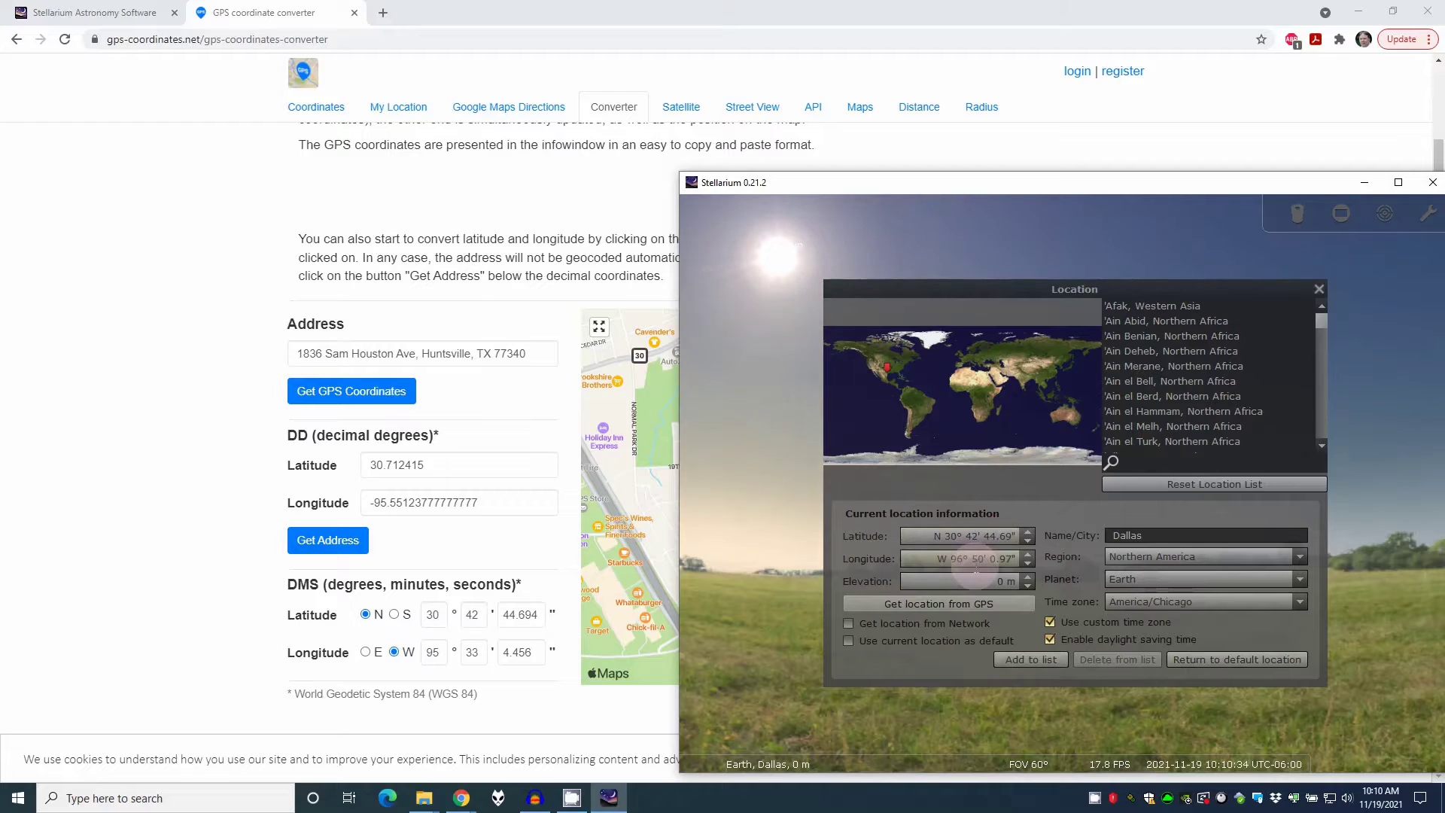
# Set the longitude seconds to 4.46 for W 95° 33' 4.46"
pyautogui.scroll(1, 976, 570)
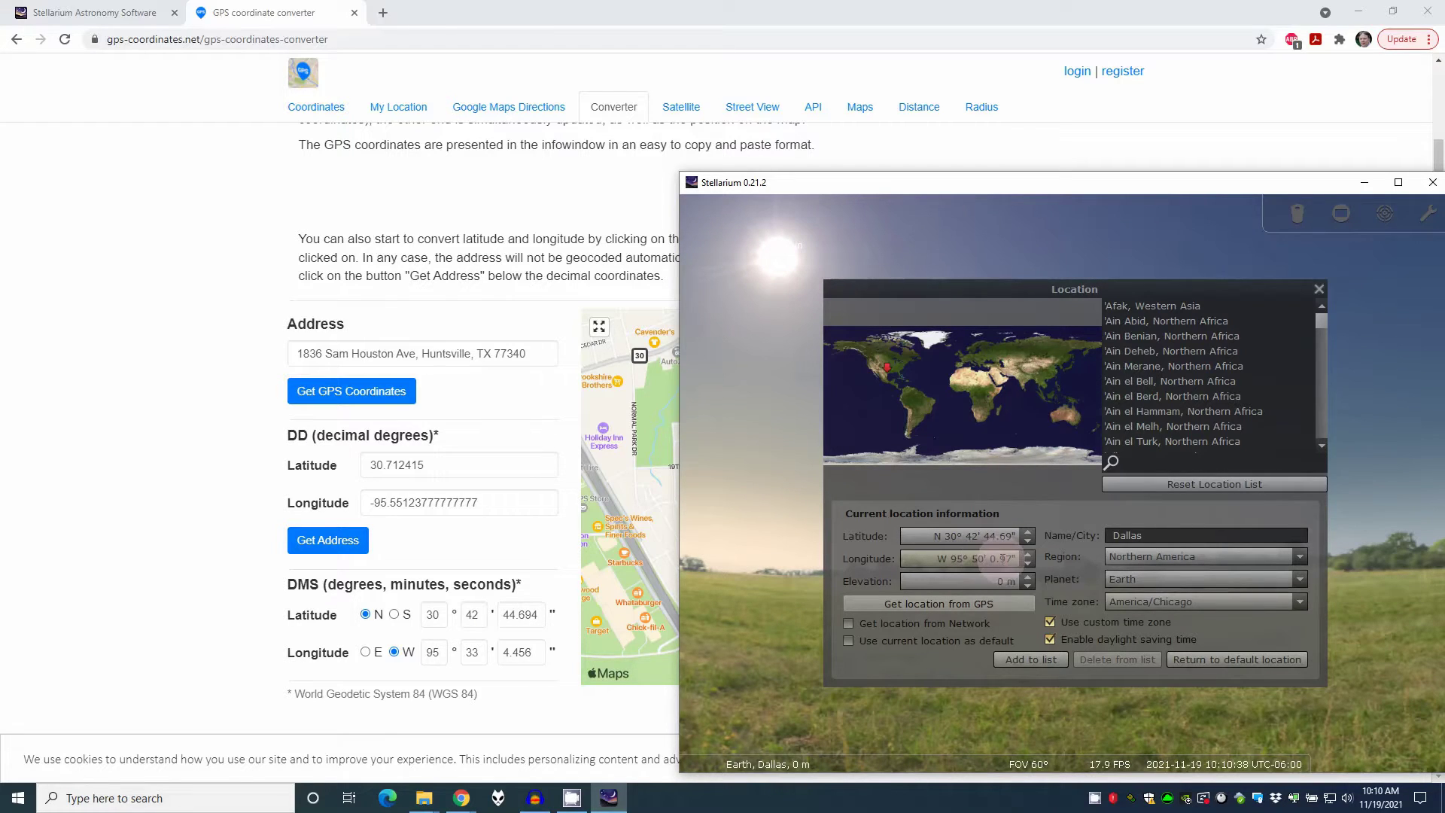
pyautogui.scroll(-17, 1003, 558)
pyautogui.scroll(4, 1020, 561)
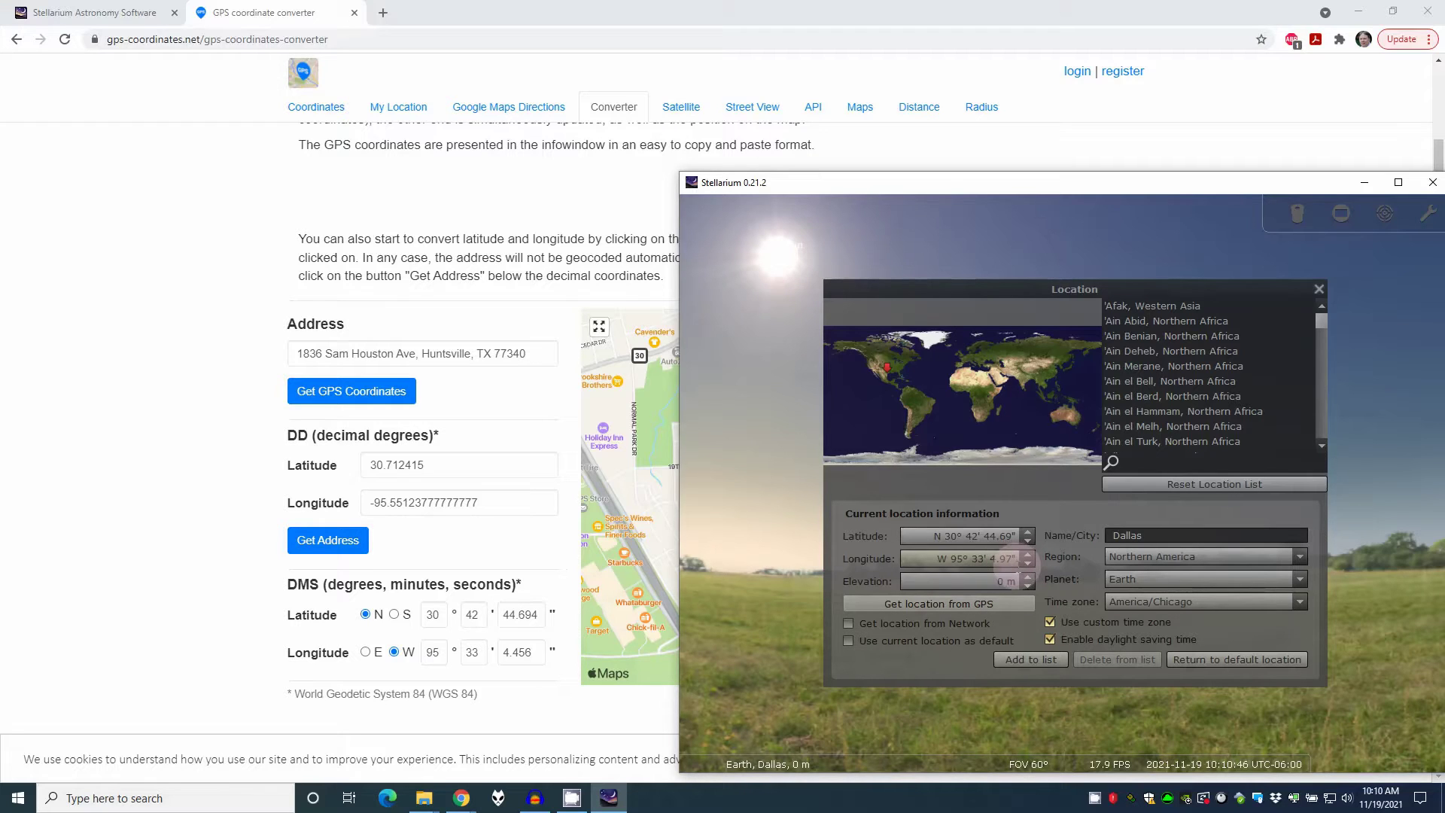
pyautogui.press('BackSpace')
pyautogui.press('BackSpace')
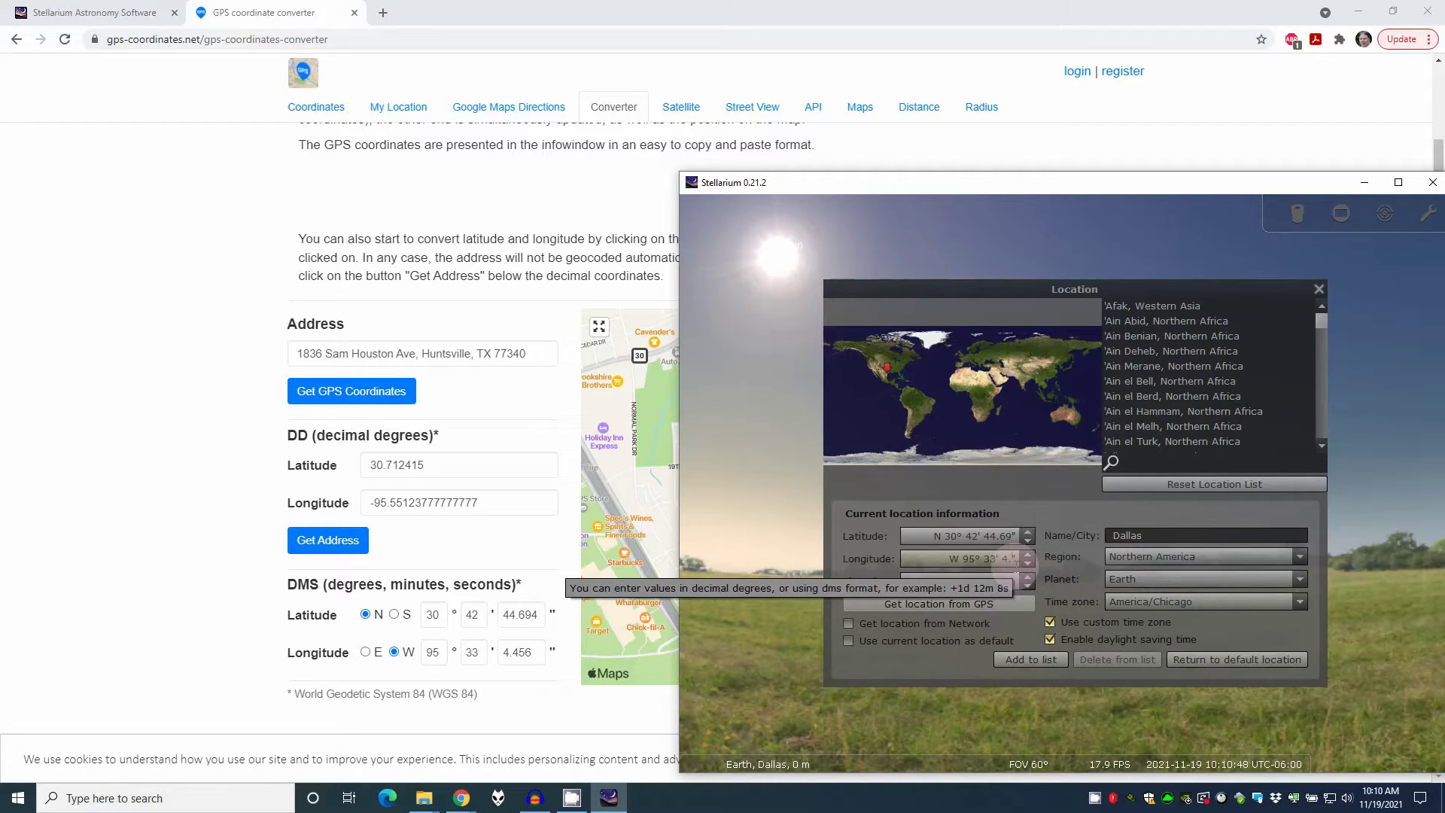
pyautogui.write('456')
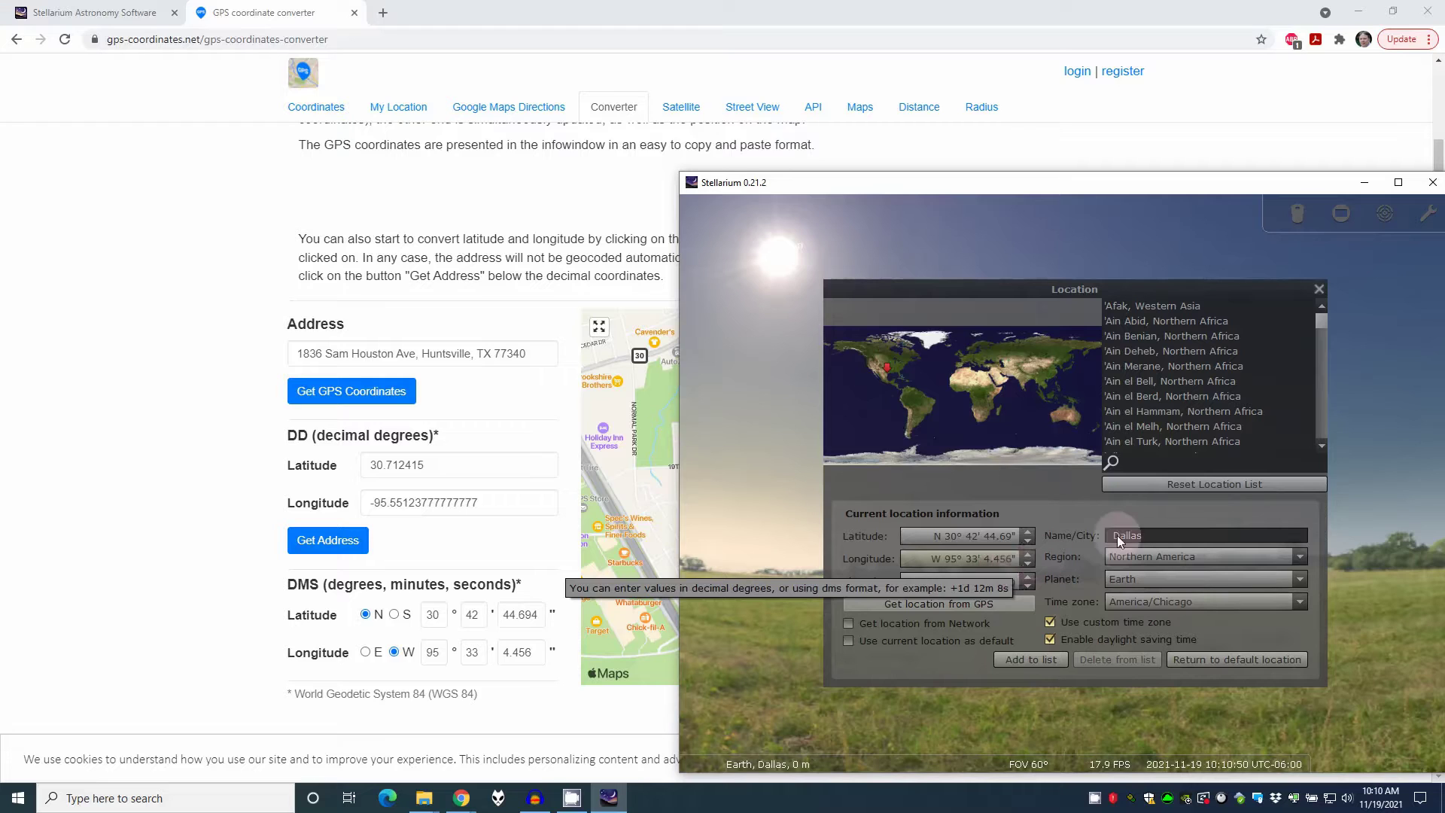
# Rename the location Huntsville, set elevation 110 m, untick custom time zone, and close the dialog
pyautogui.doubleClick(1120, 540)
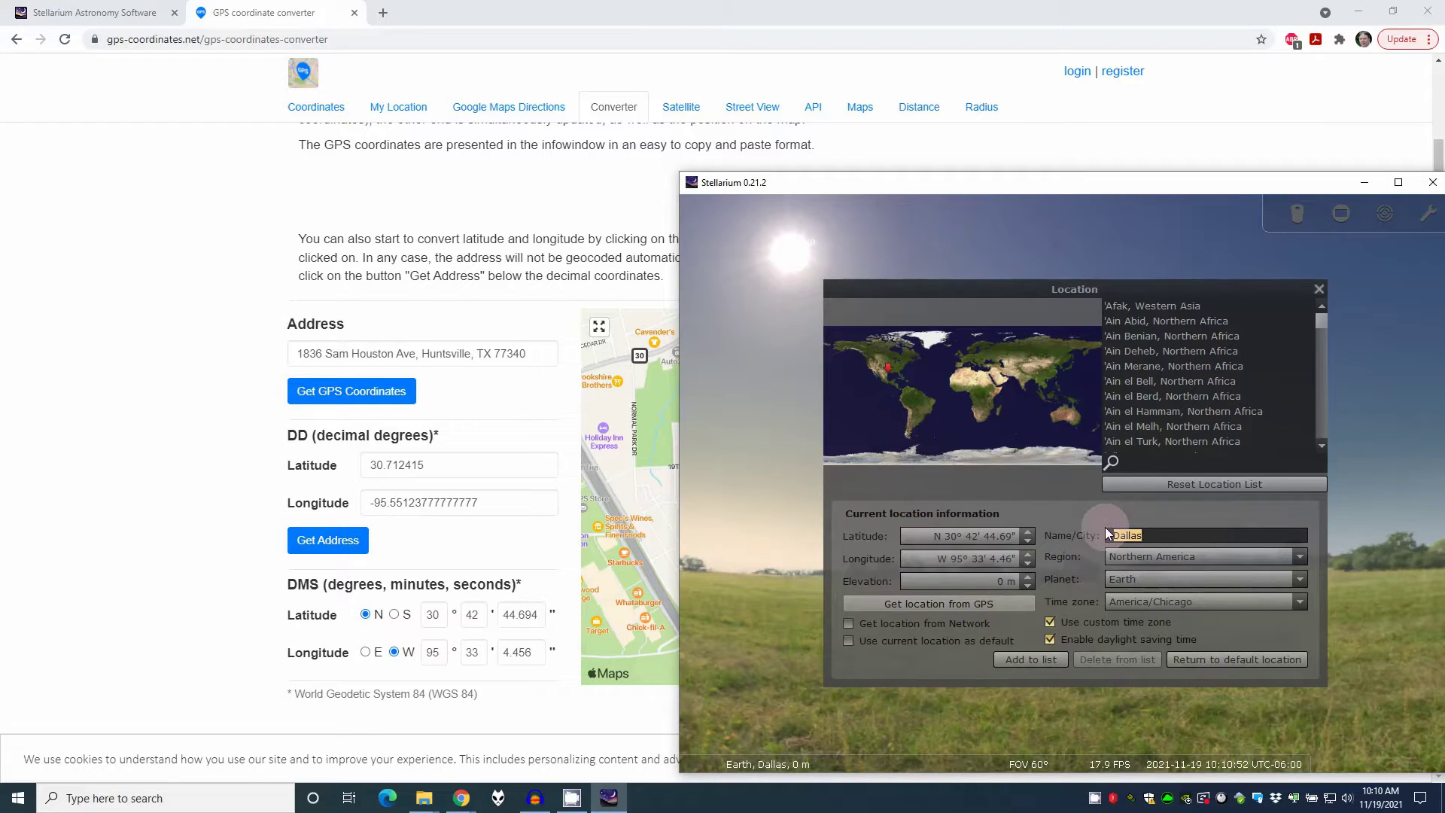
pyautogui.write('Huntsville')
pyautogui.click(1008, 582)
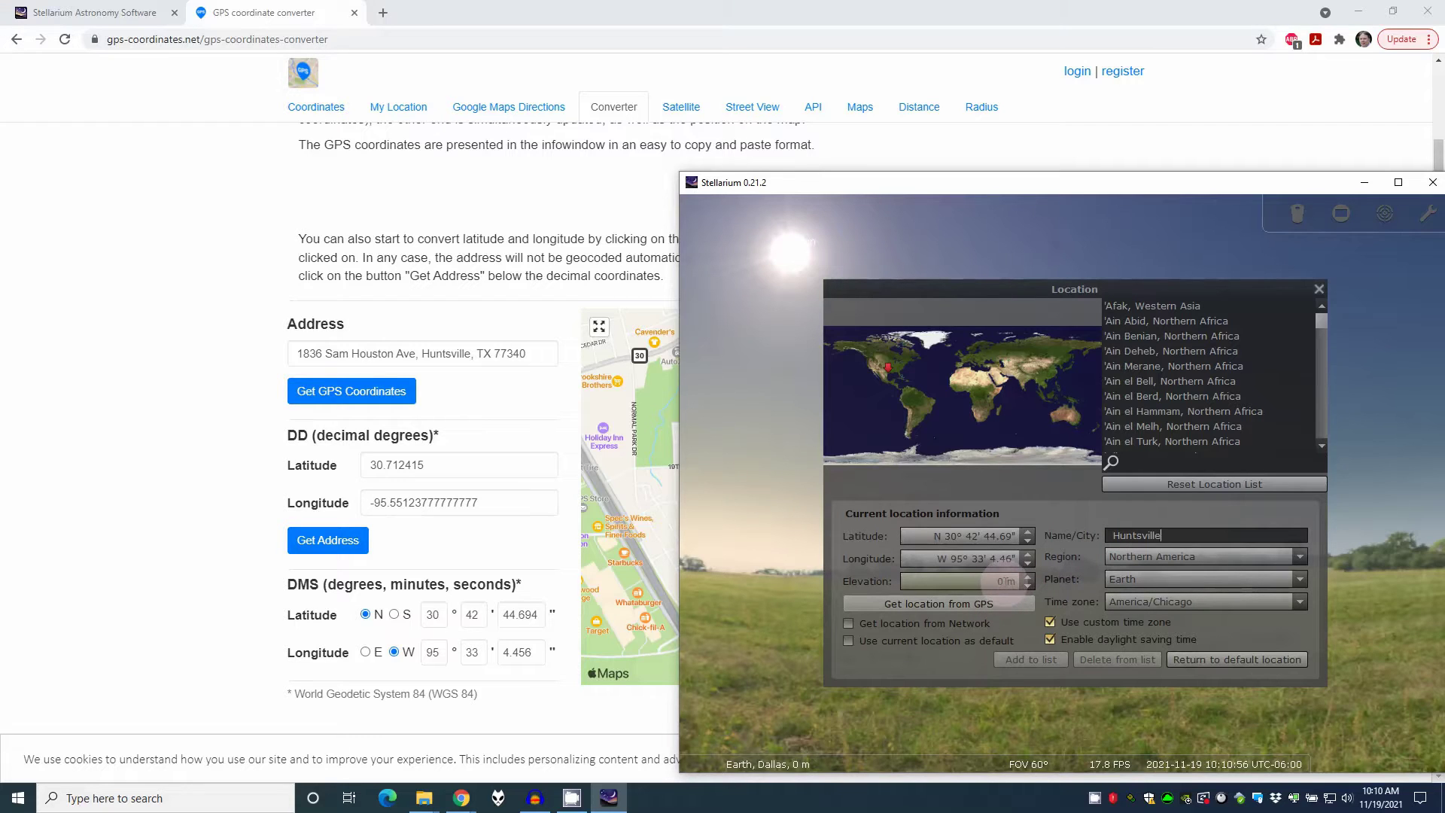
pyautogui.doubleClick(995, 582)
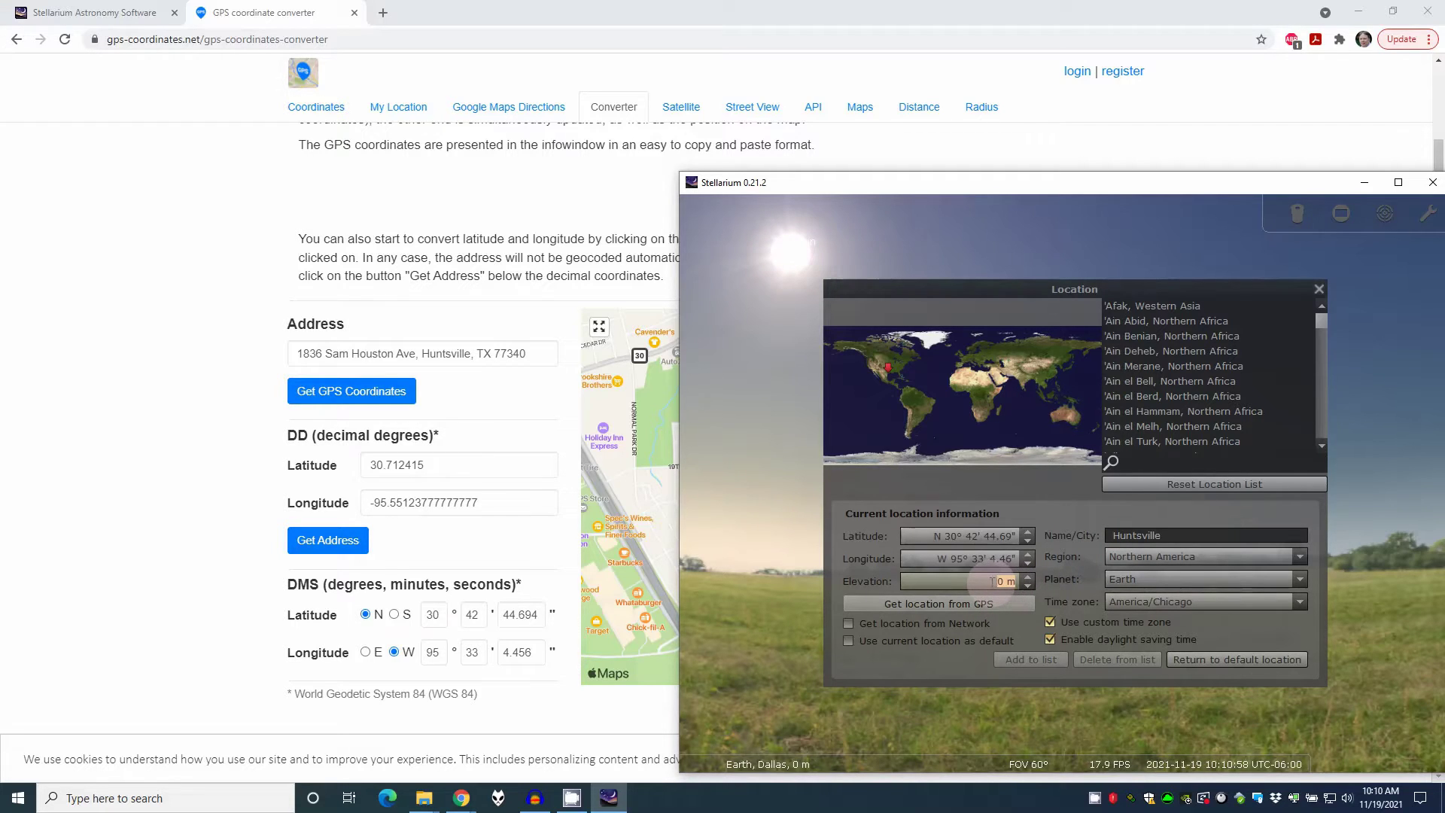
pyautogui.click(1014, 581)
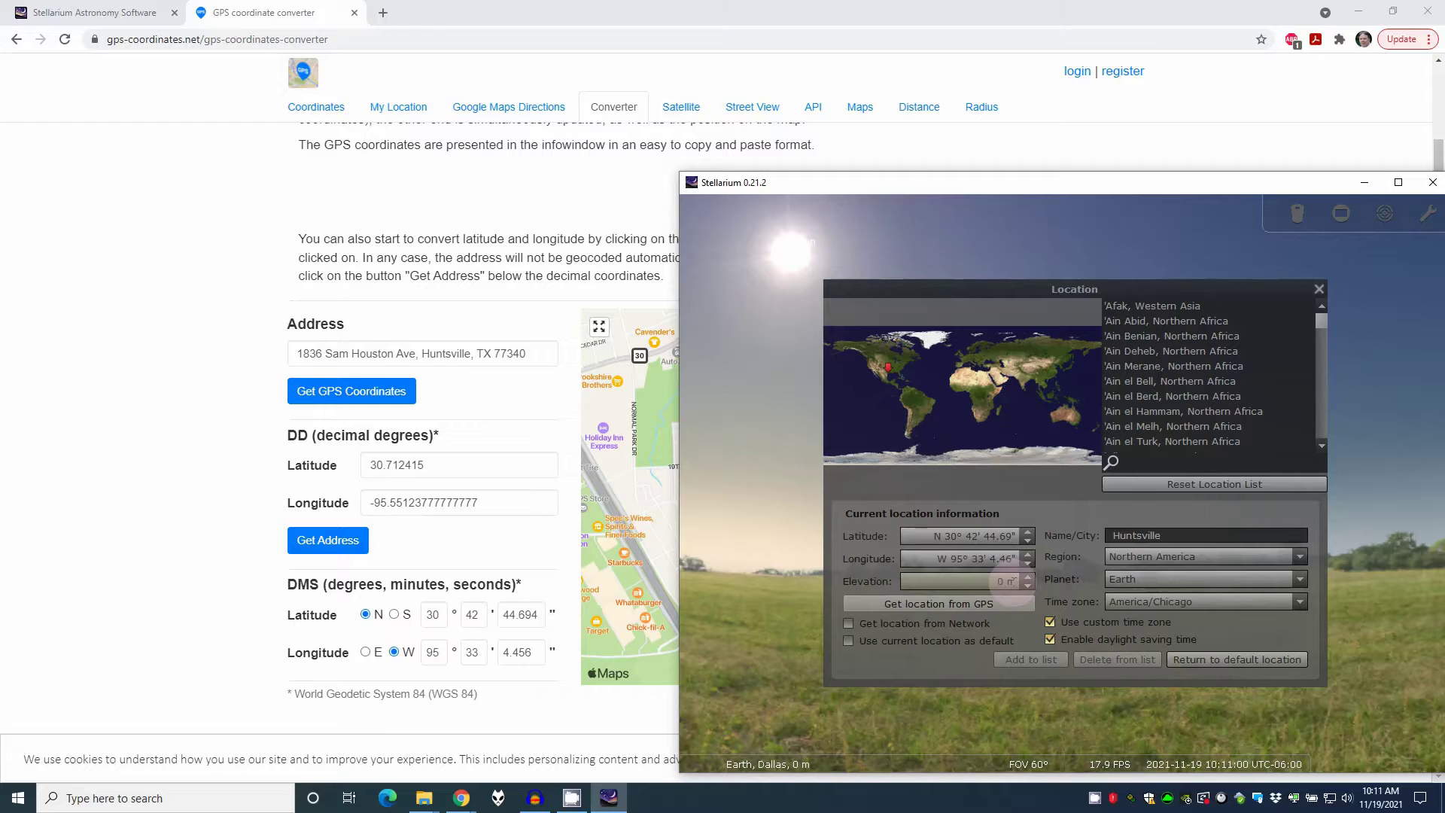
pyautogui.write('11')
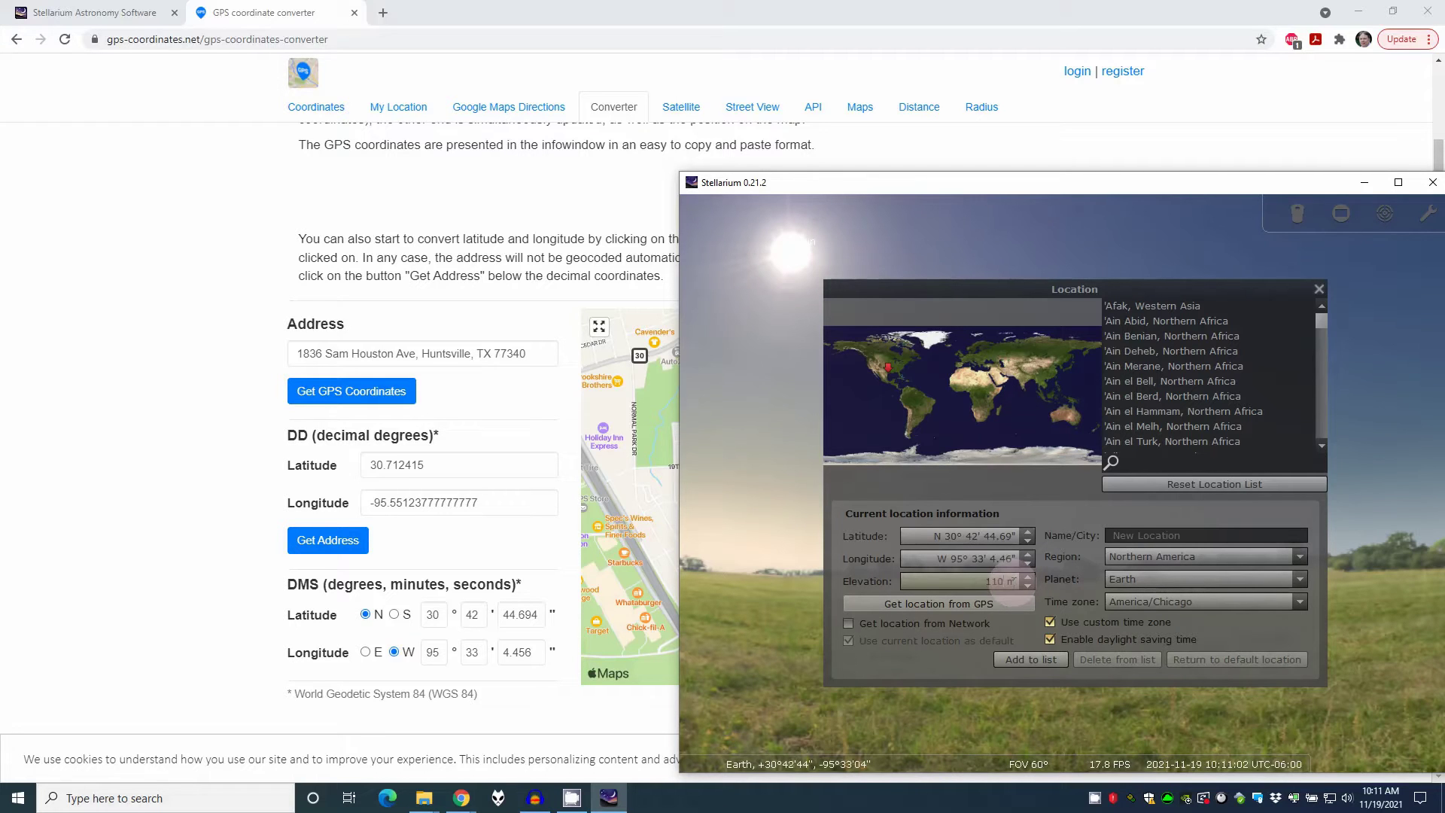
pyautogui.click(1152, 536)
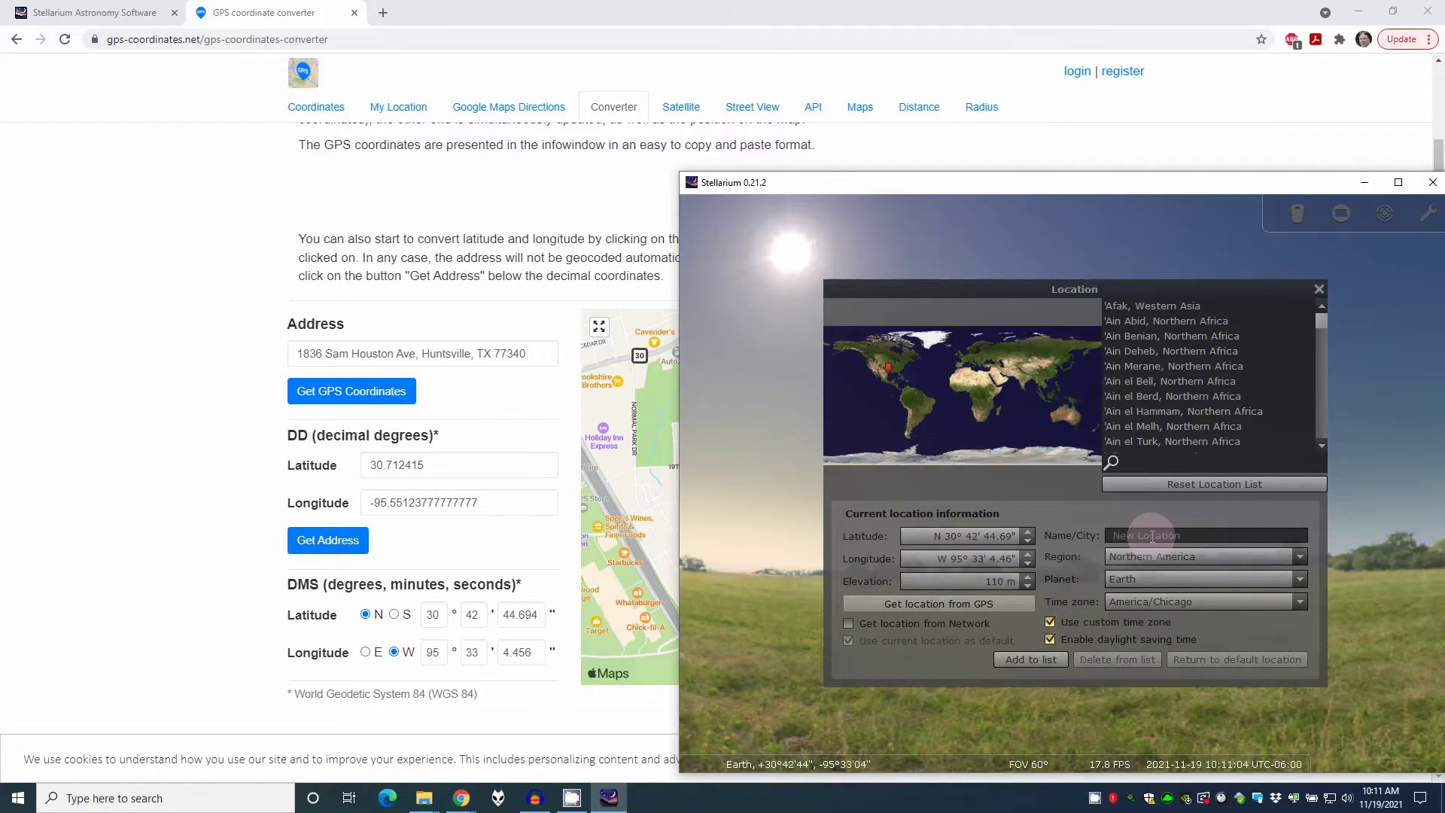
pyautogui.write('Huntsville')
pyautogui.click(1050, 622)
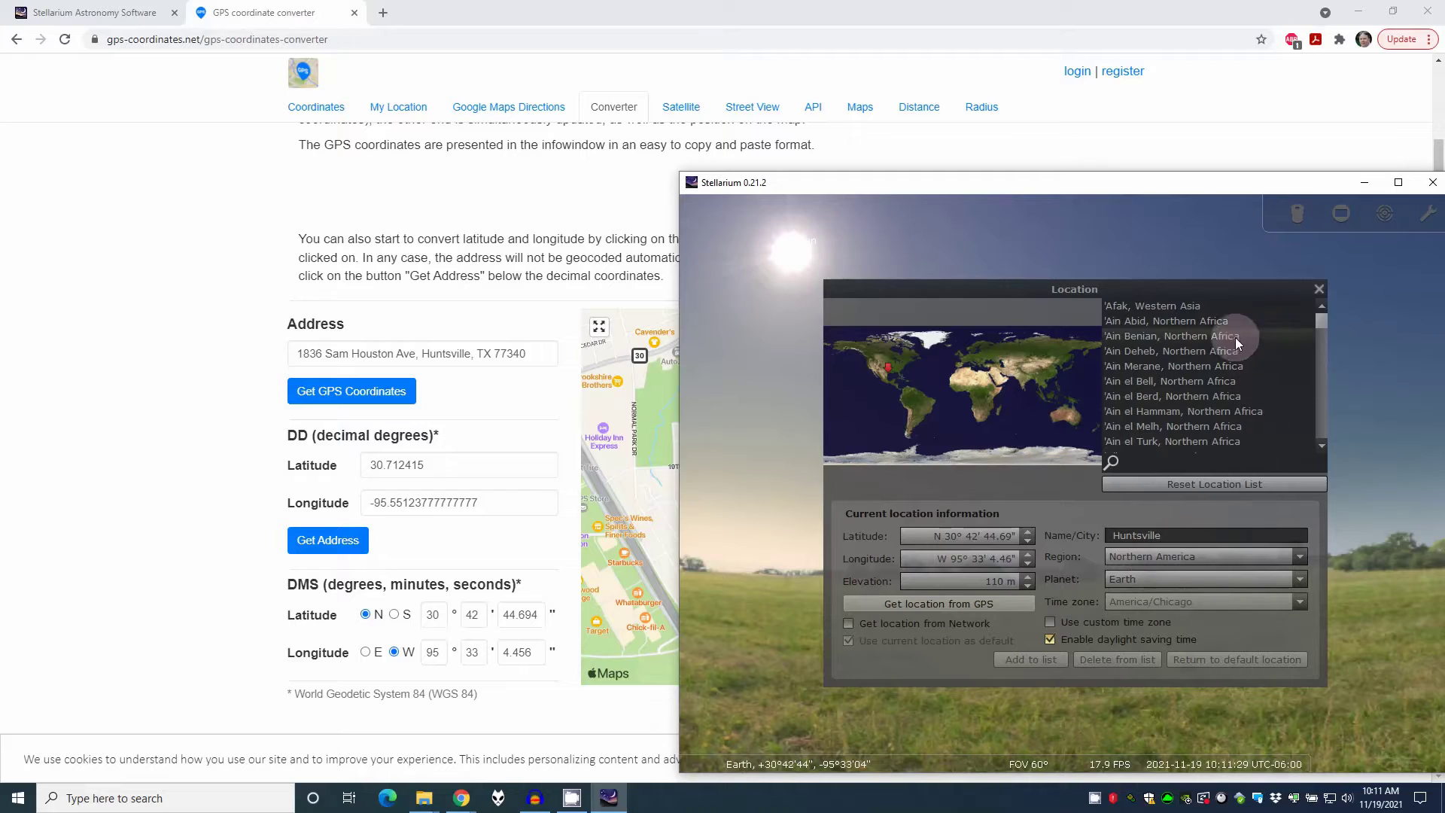
pyautogui.click(1320, 290)
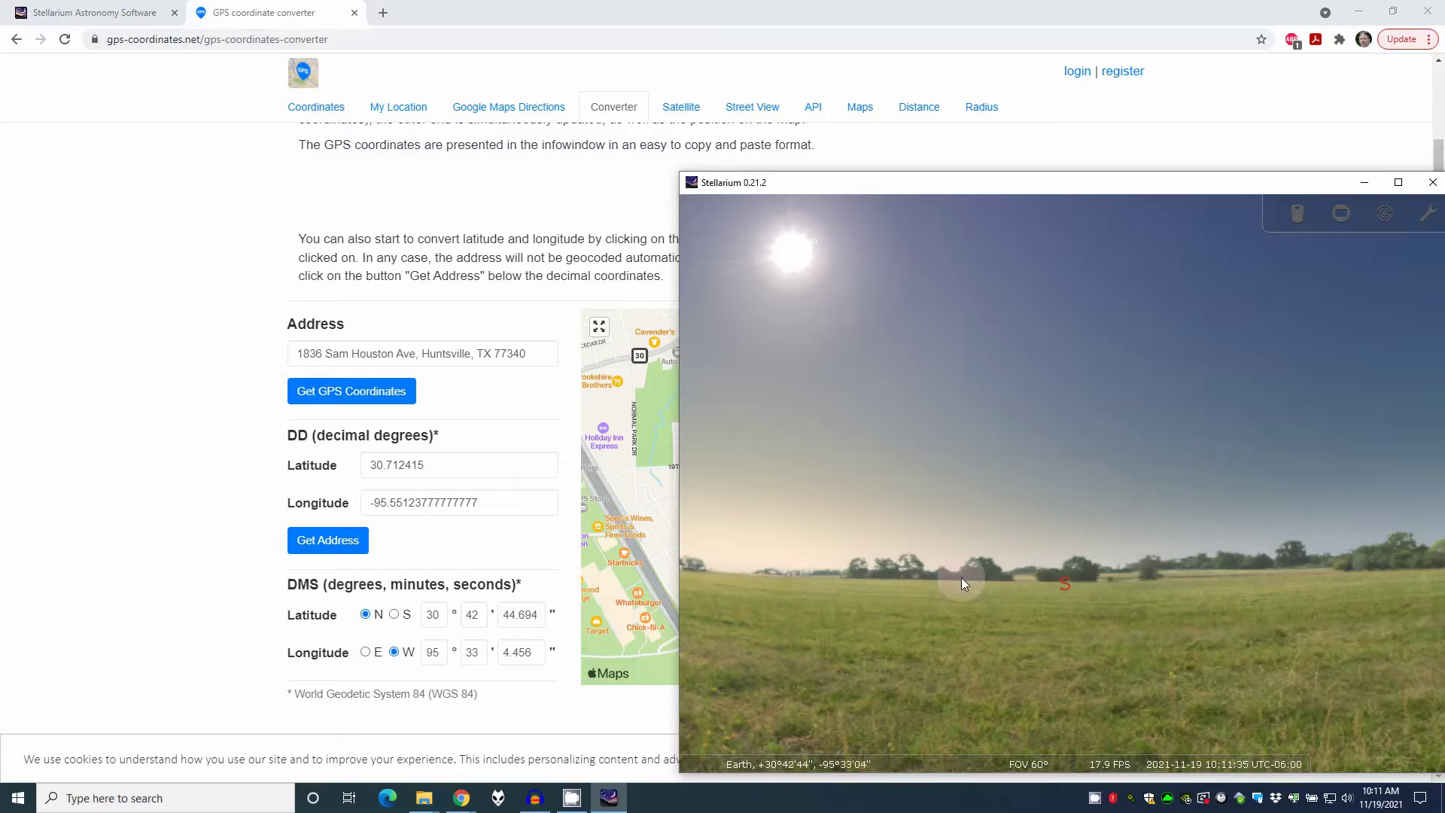
# Move the Stellarium window toward the upper left and maximize it to fill the screen
pyautogui.moveTo(775, 760)
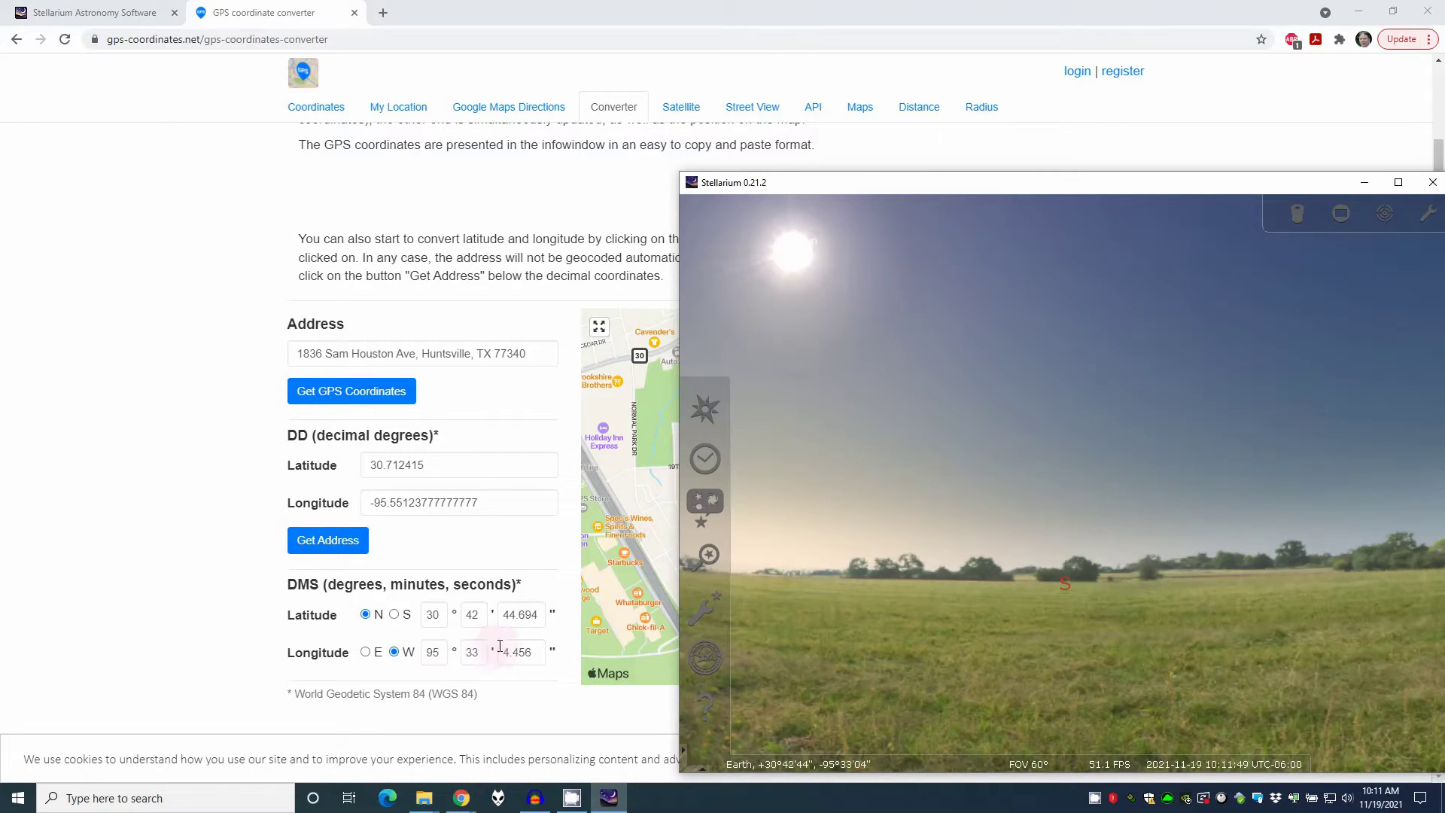
pyautogui.click(873, 444)
pyautogui.moveTo(1095, 186); pyautogui.dragTo(721, 89)
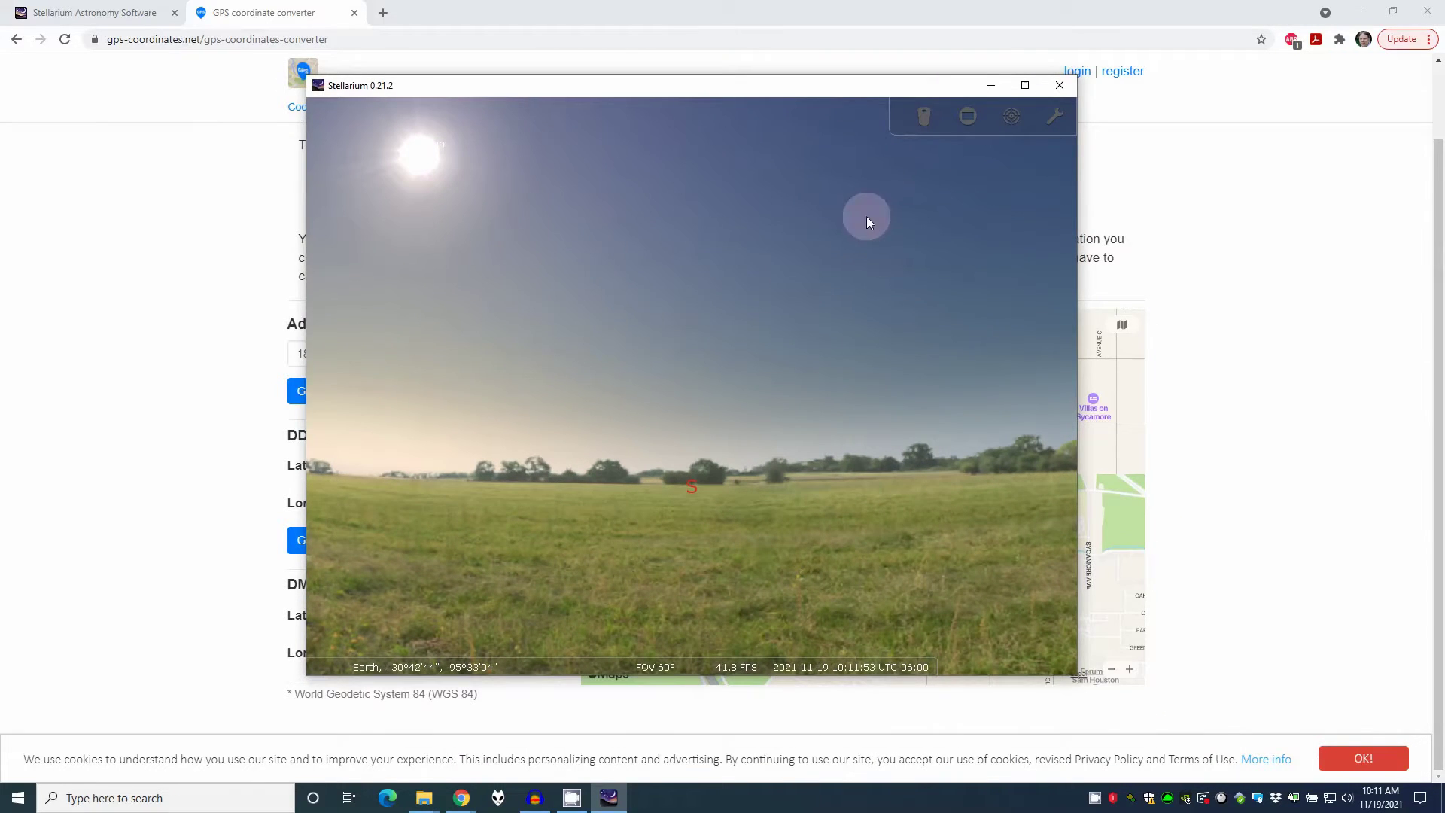
pyautogui.click(1025, 85)
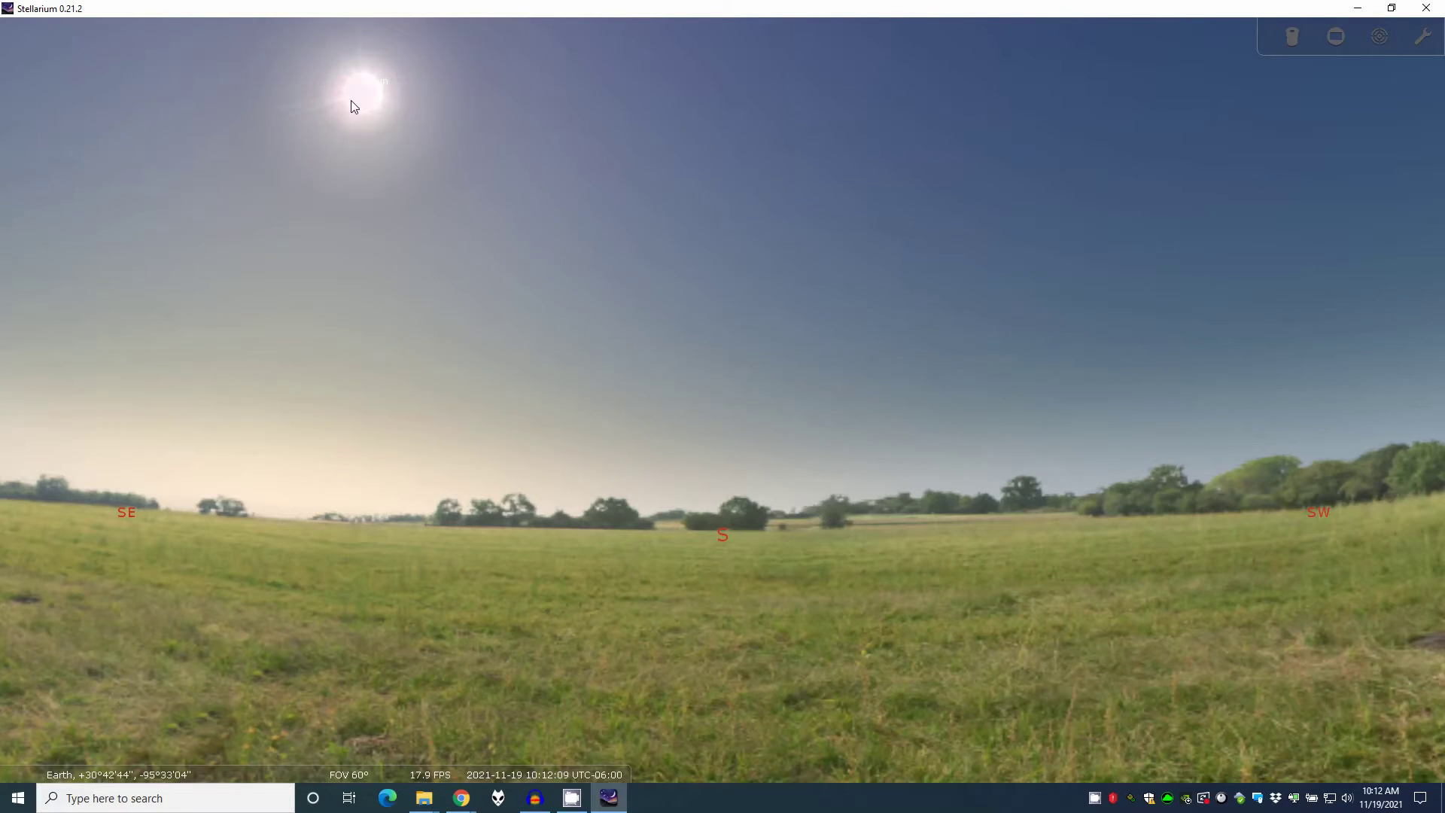
pyautogui.moveTo(24, 471)
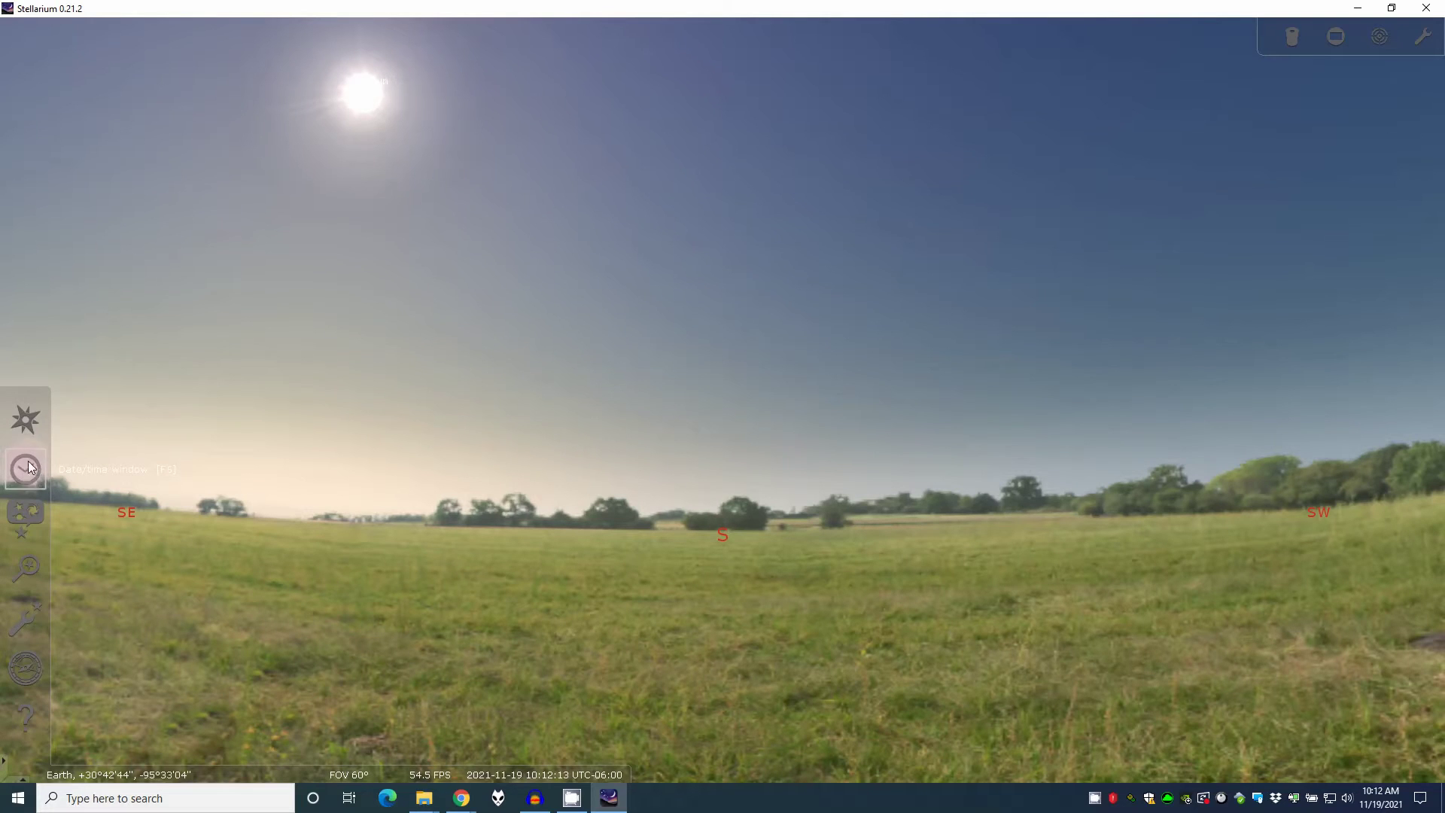
# In the Date/time window, advance the hour to 19:12 on 2021-11-19 for a night sky
pyautogui.click(30, 473)
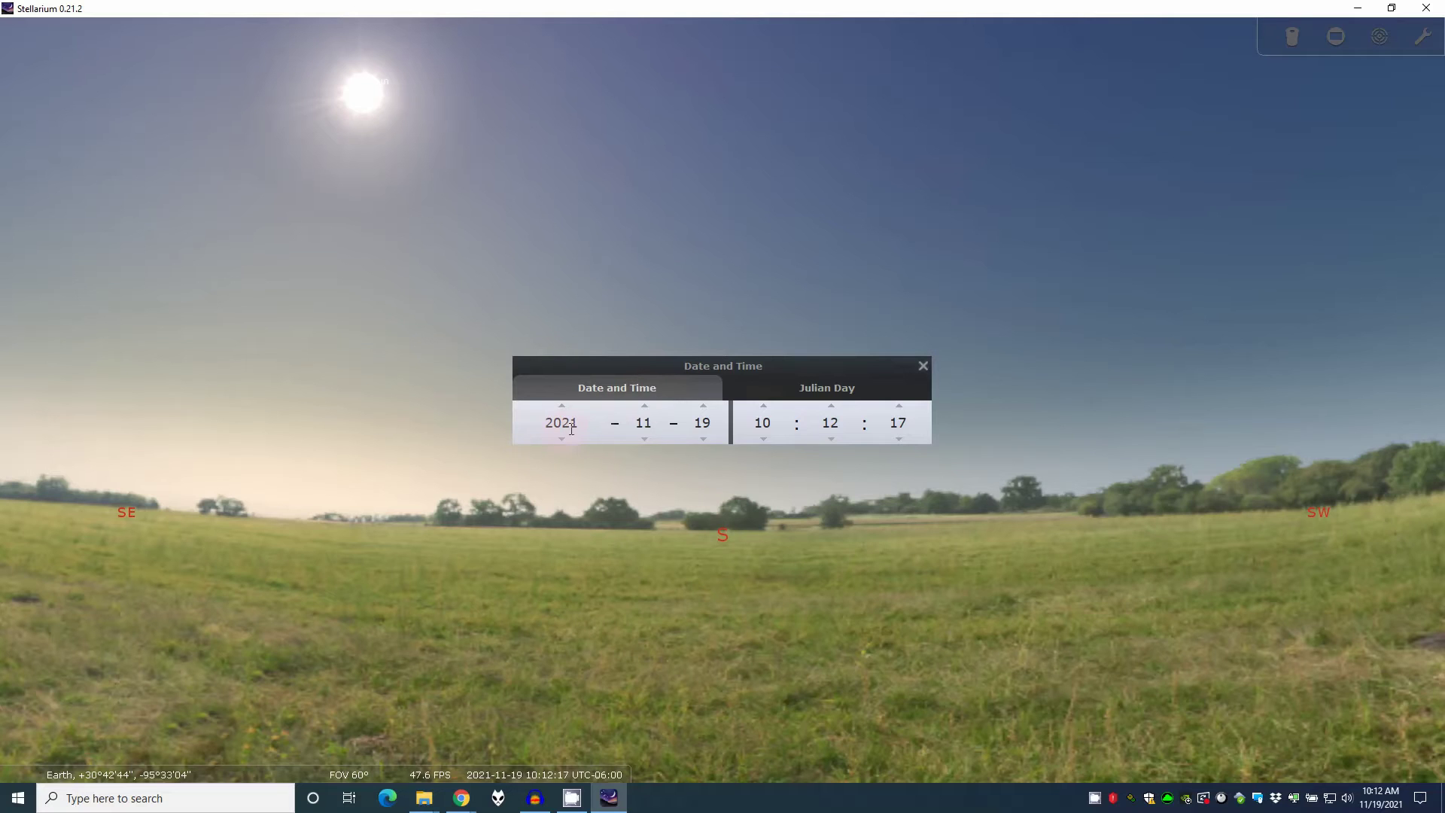
pyautogui.click(765, 408)
pyautogui.click(764, 408)
pyautogui.click(765, 408)
pyautogui.click(764, 408)
pyautogui.click(764, 408)
pyautogui.click(764, 408)
pyautogui.click(765, 408)
pyautogui.click(765, 408)
pyautogui.click(764, 408)
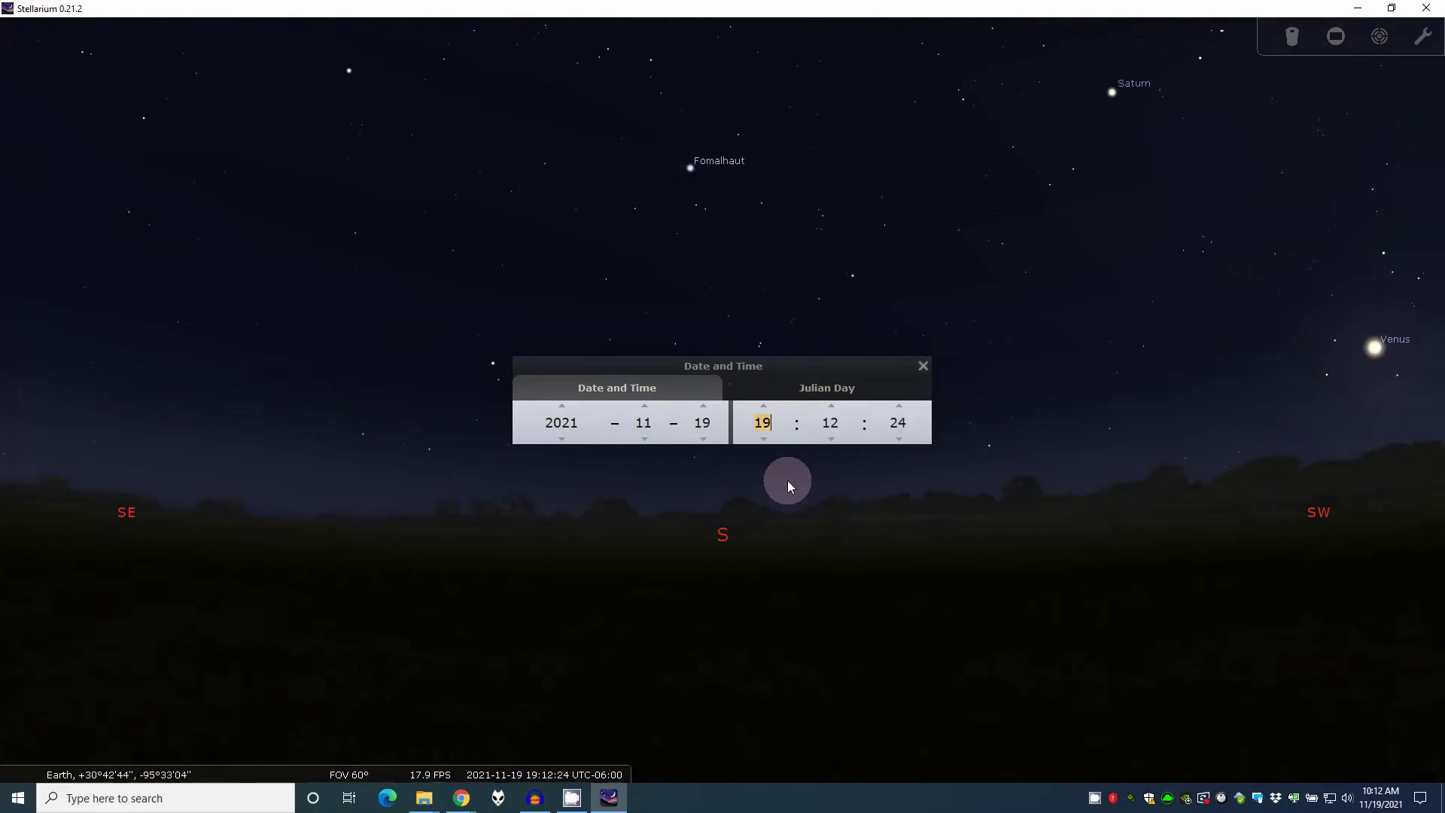
pyautogui.click(923, 368)
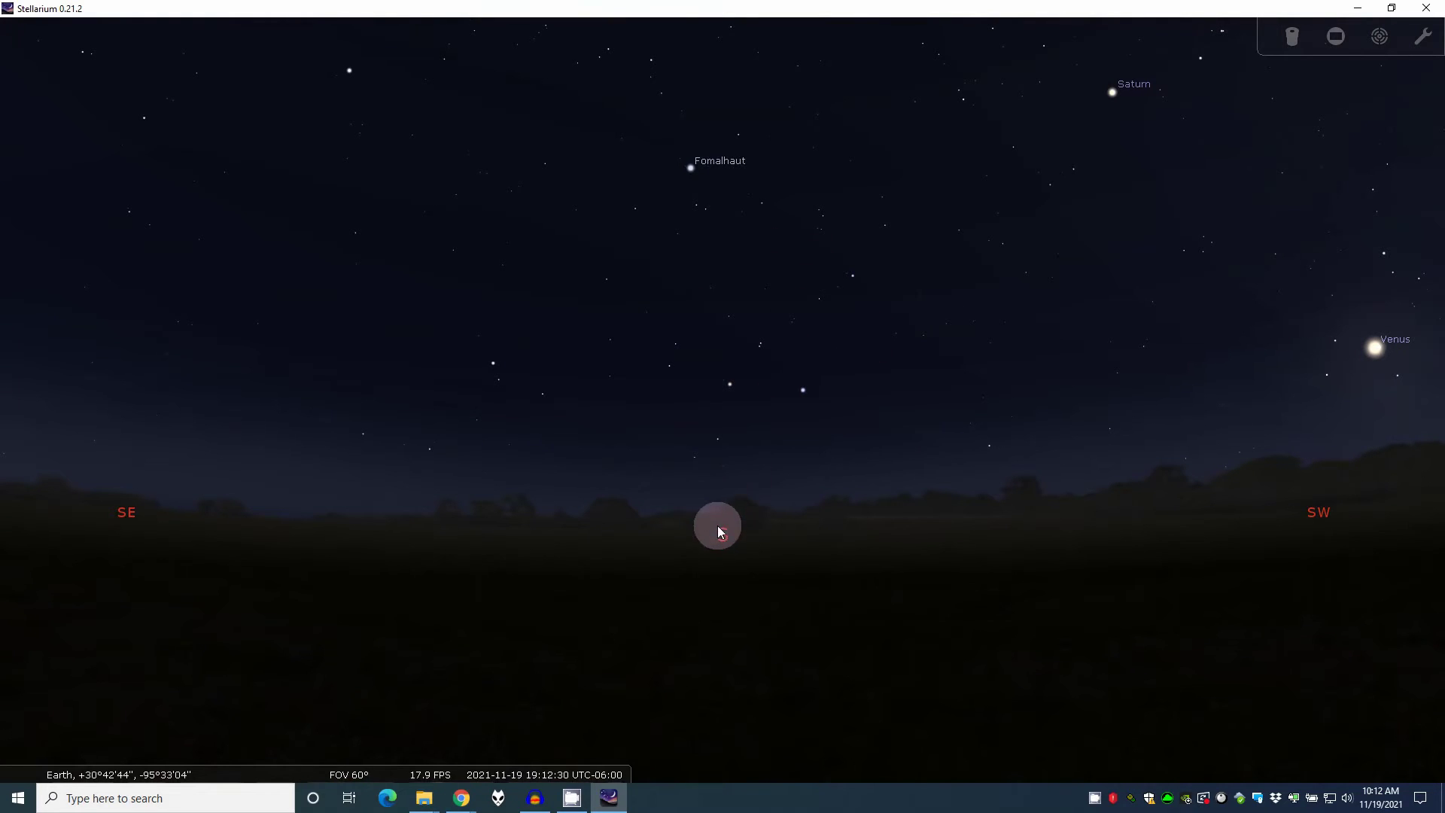
# Pan the sky toward the south-southwest and west toward Altair
pyautogui.moveTo(786, 364); pyautogui.dragTo(526, 400)
pyautogui.moveTo(744, 348); pyautogui.dragTo(490, 372)
pyautogui.moveTo(652, 378); pyautogui.dragTo(646, 380)
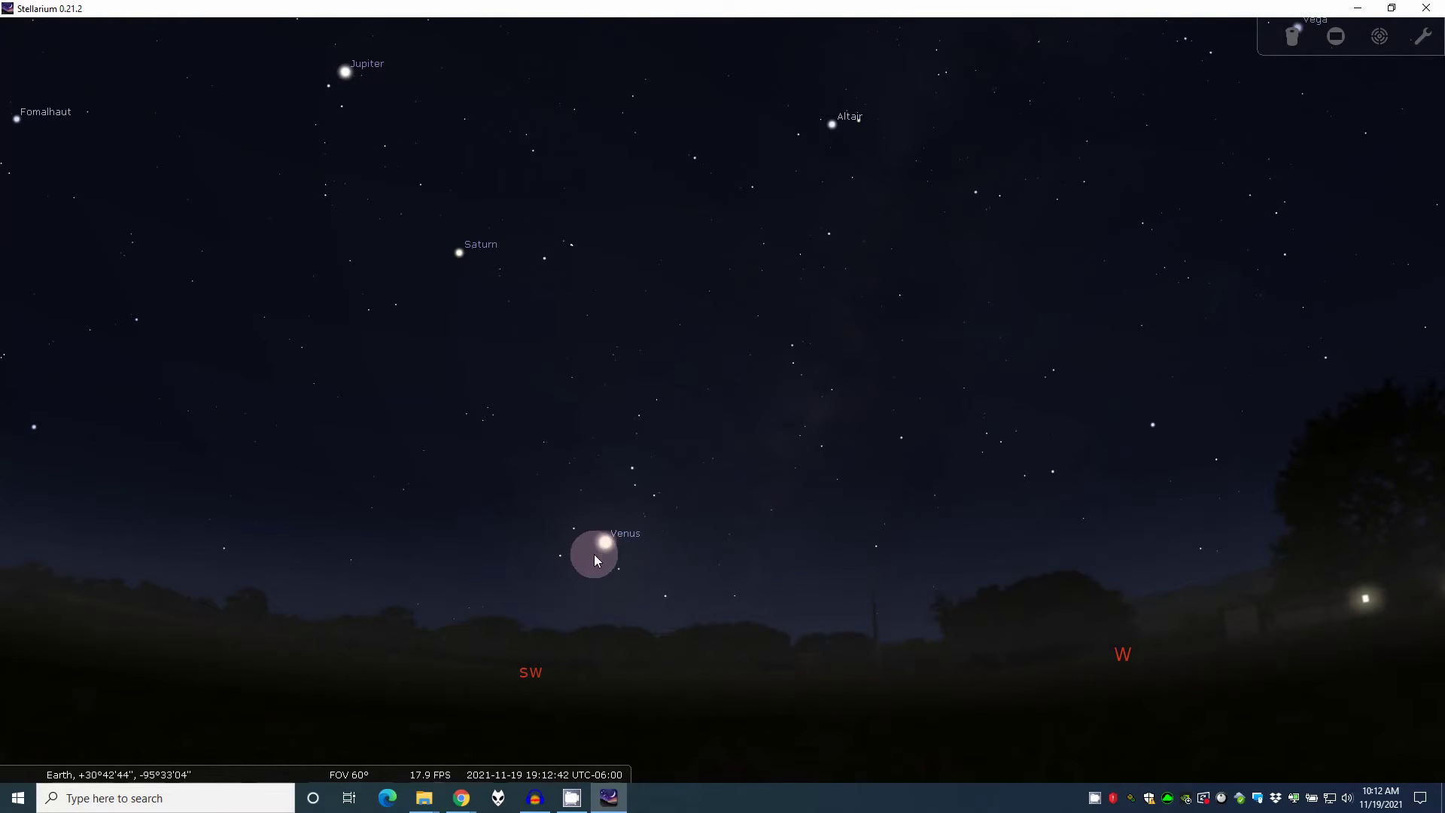
pyautogui.moveTo(503, 751)
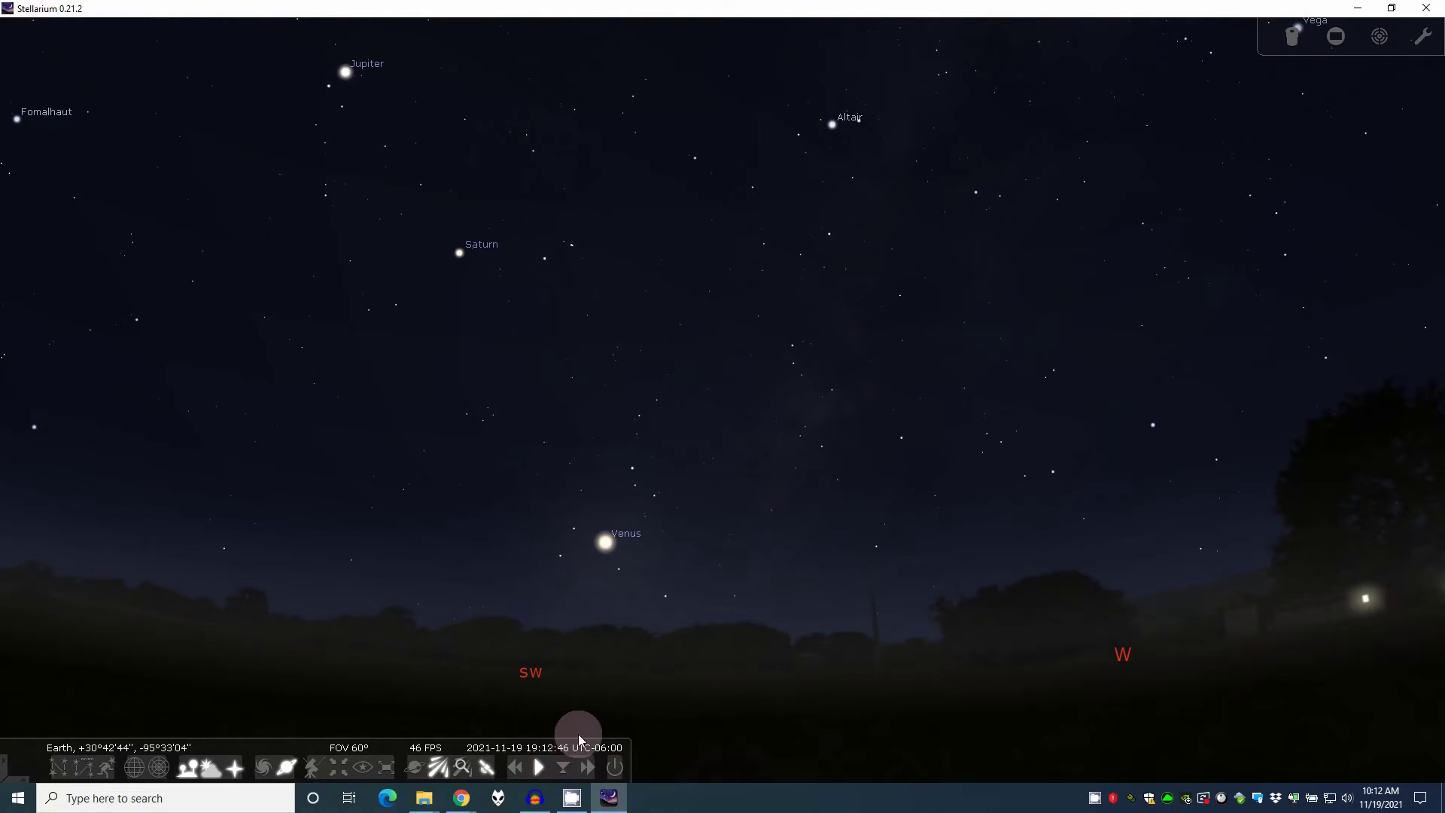
pyautogui.moveTo(603, 351); pyautogui.dragTo(651, 409)
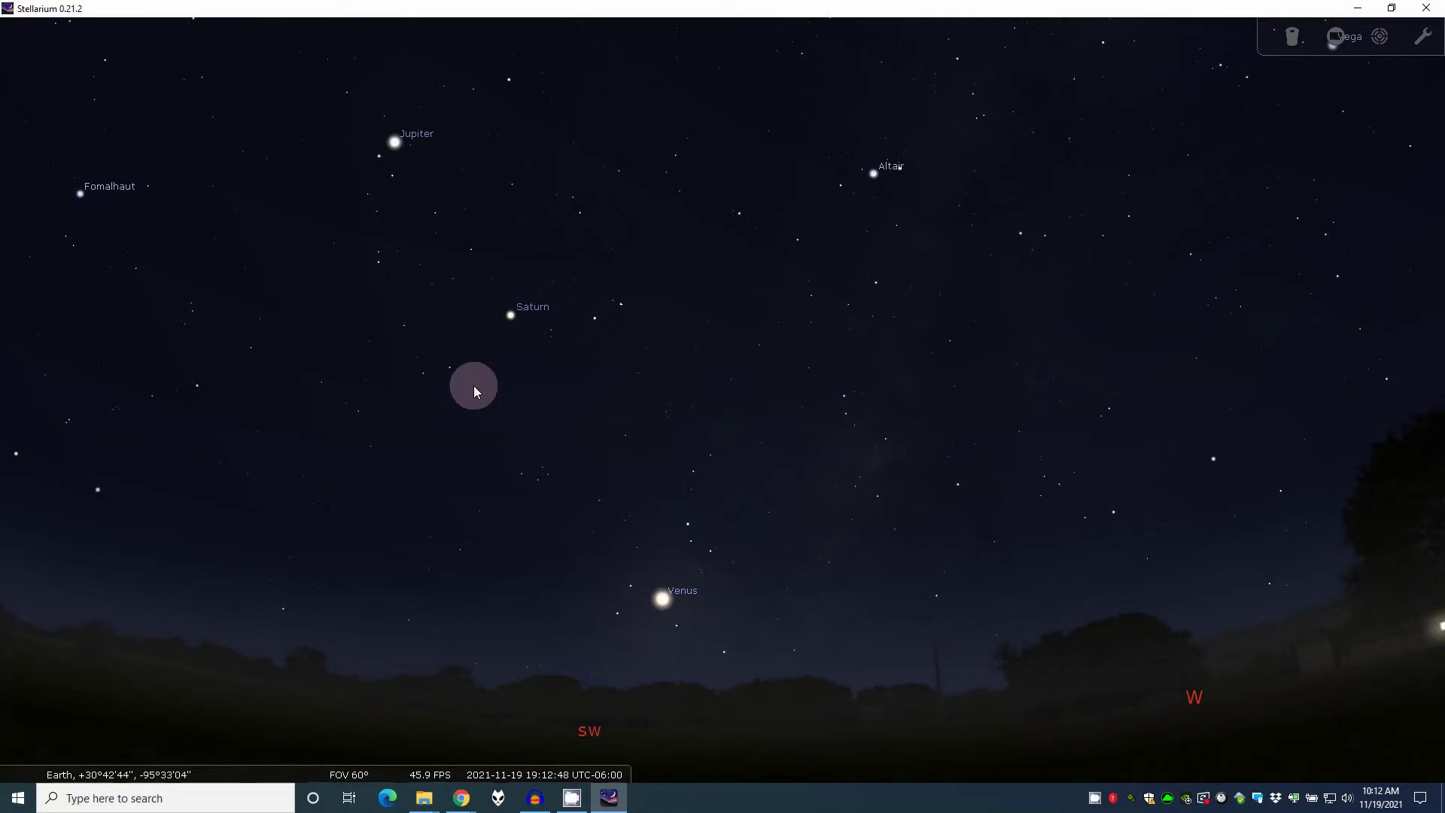
# Turn the view round to the south and raise it to show Jupiter and Saturn above the horizon
pyautogui.press('Right')
pyautogui.press('Right')
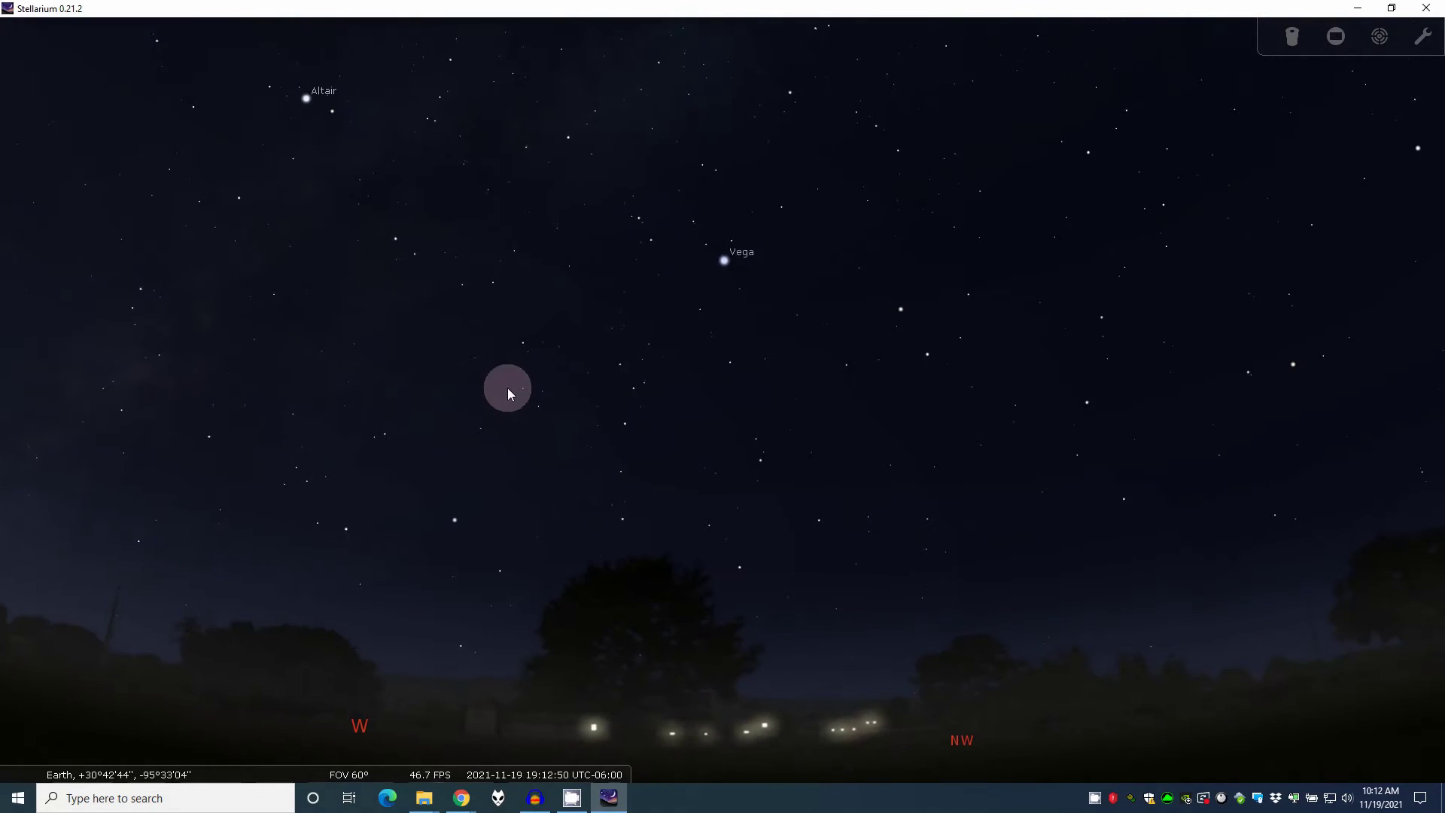
pyautogui.press('Right')
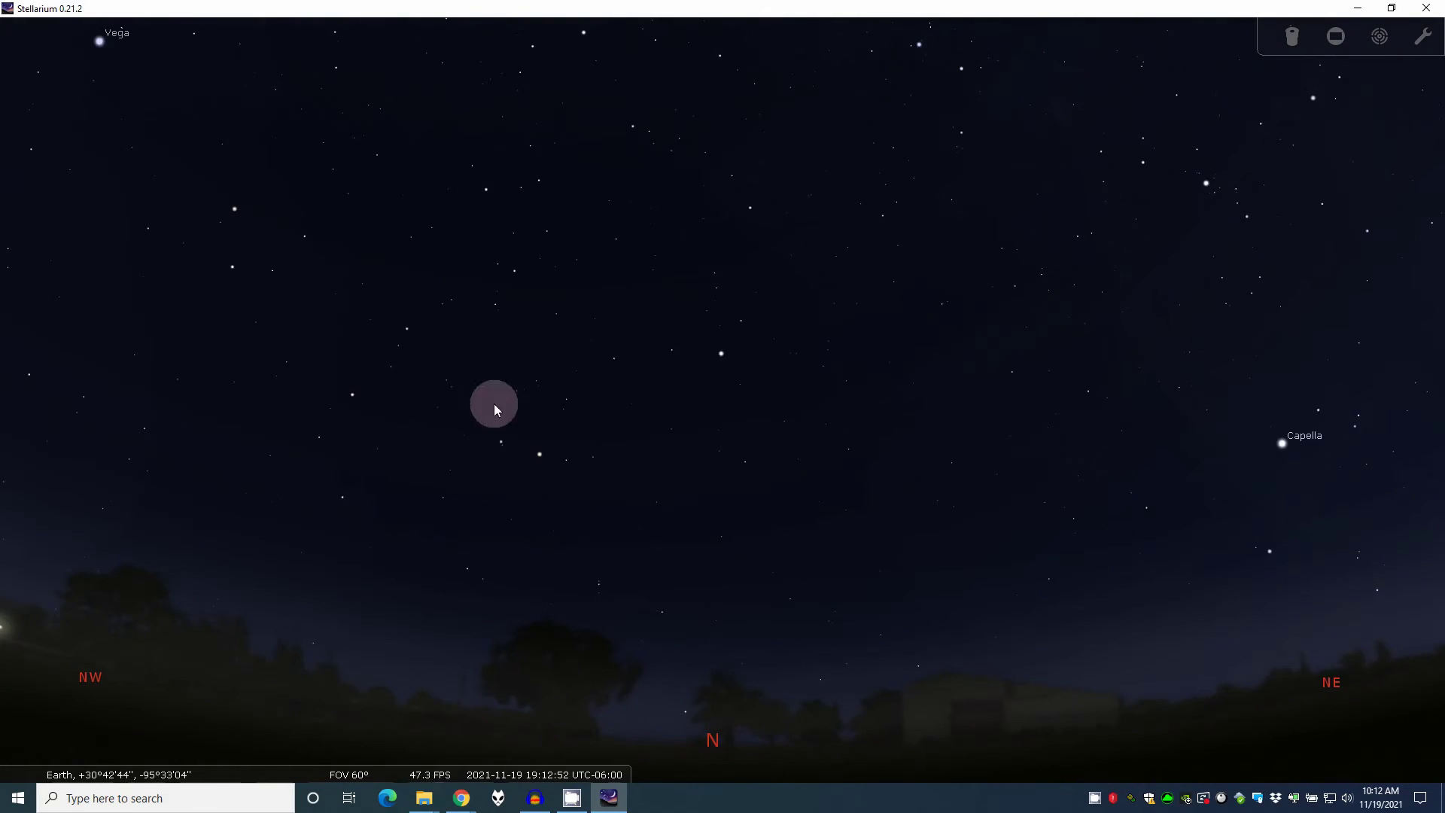
pyautogui.press('Right')
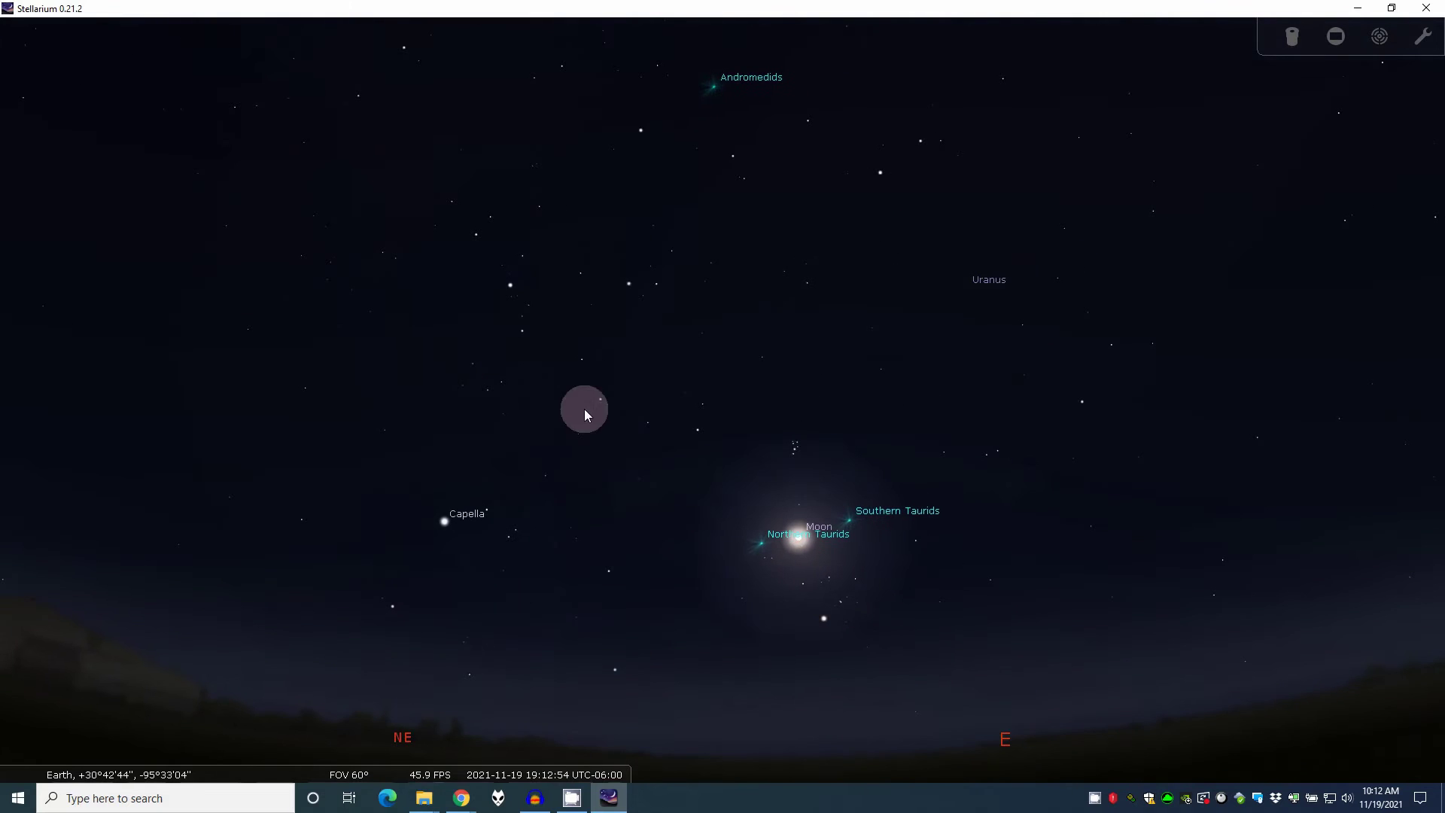
pyautogui.press('Right')
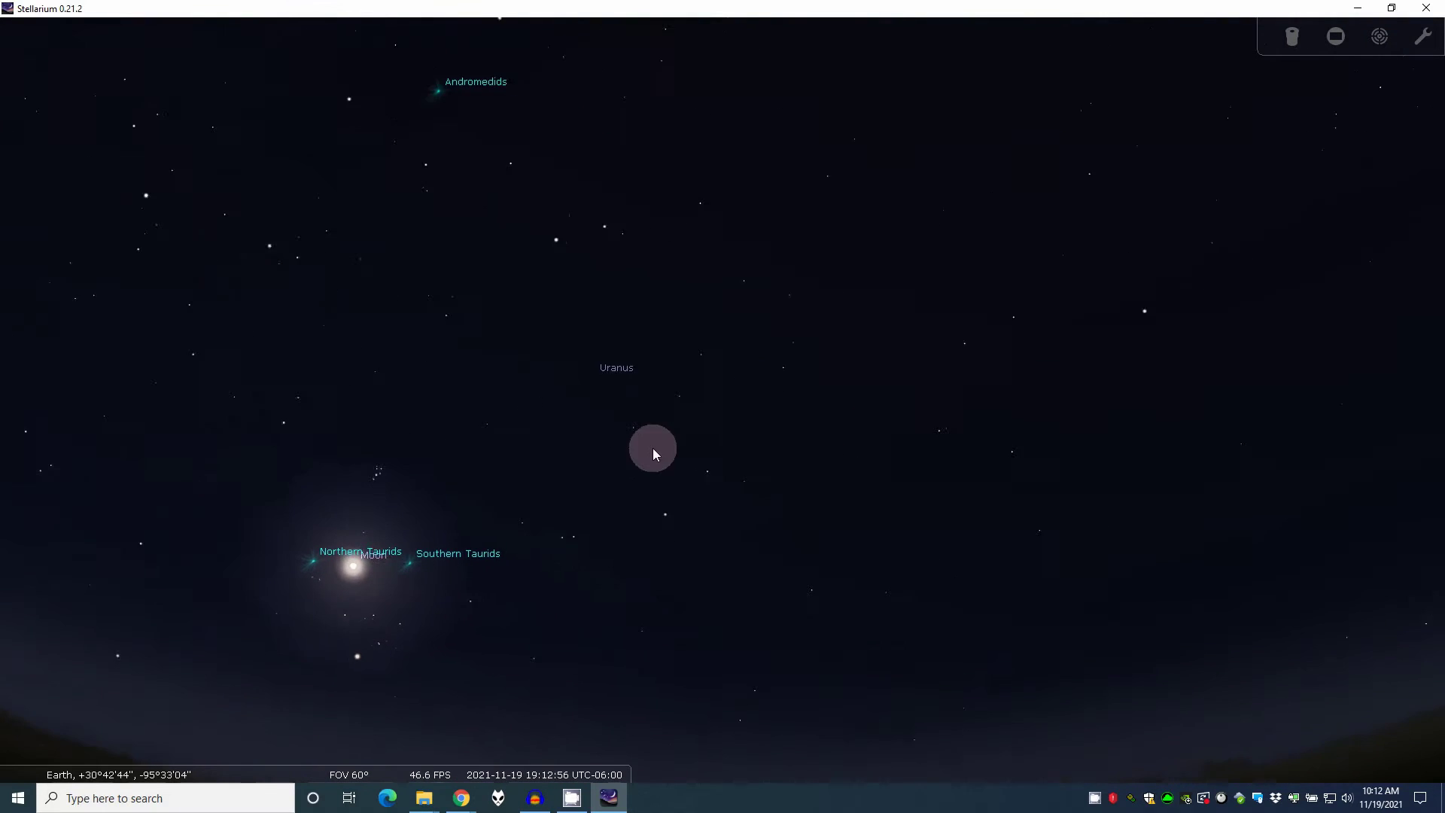
pyautogui.press('Right')
pyautogui.press('Right')
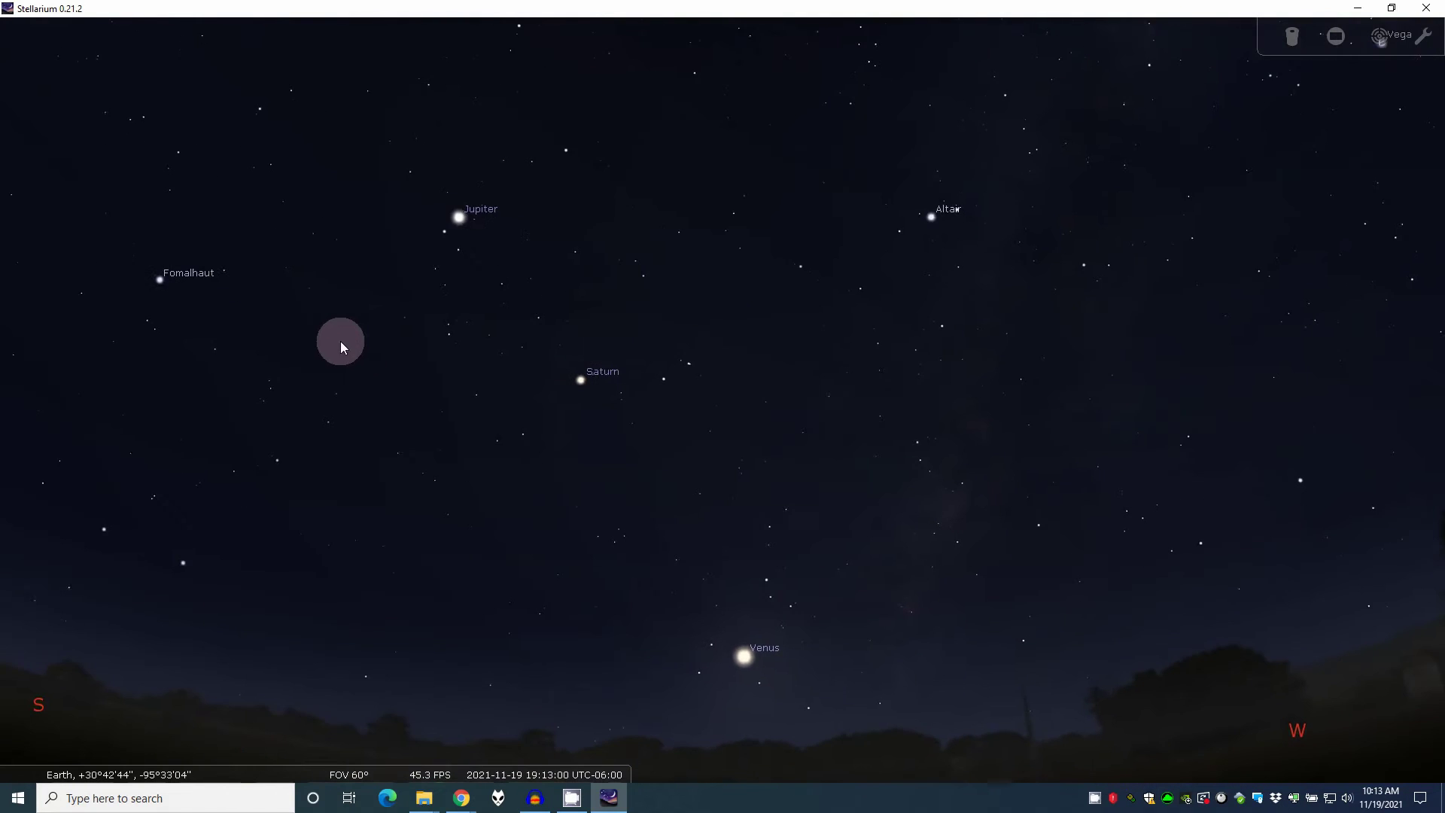
pyautogui.press('Down')
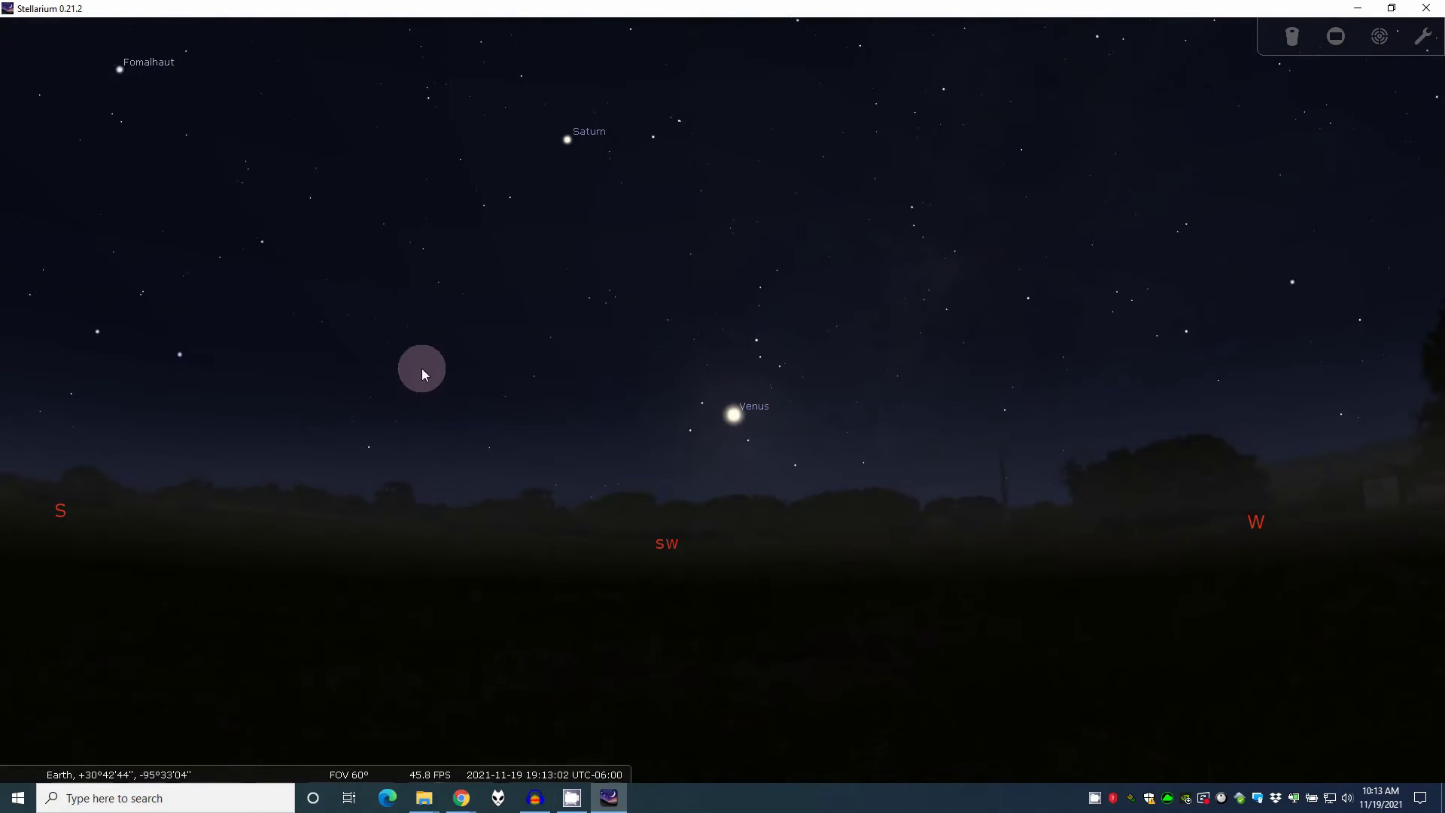
pyautogui.moveTo(461, 259); pyautogui.dragTo(484, 674)
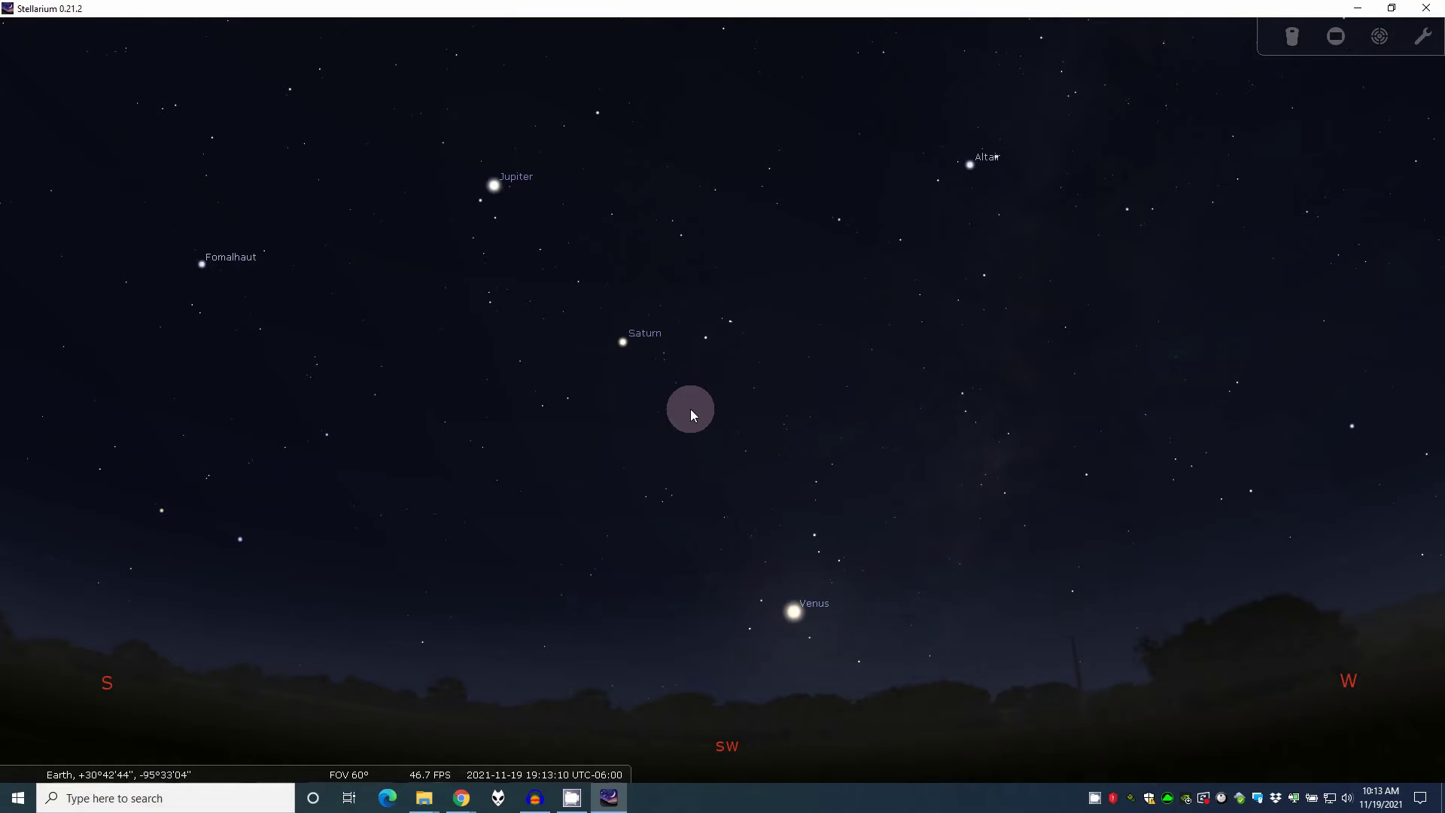
pyautogui.moveTo(690, 411); pyautogui.dragTo(625, 409)
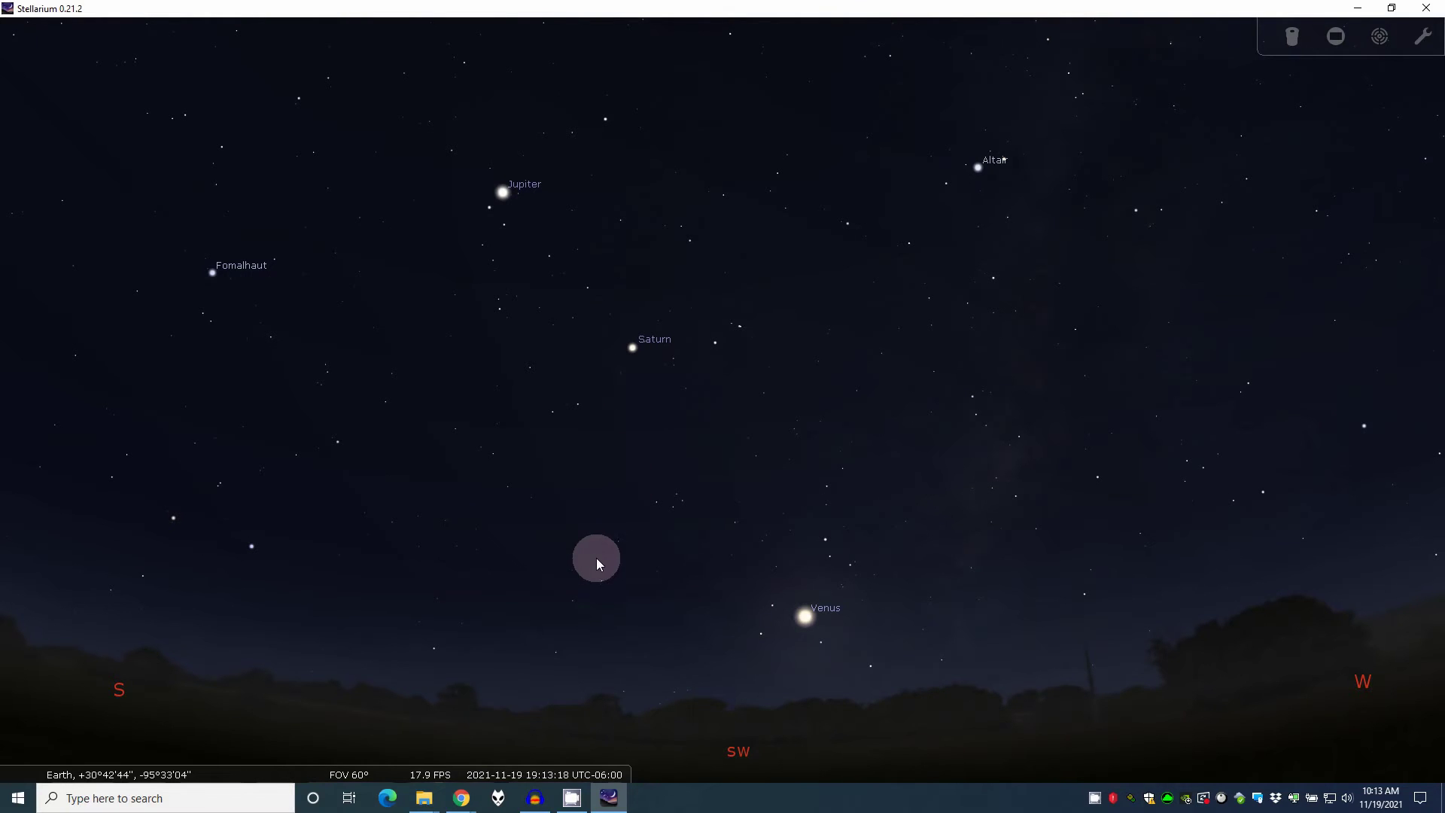
pyautogui.moveTo(577, 782)
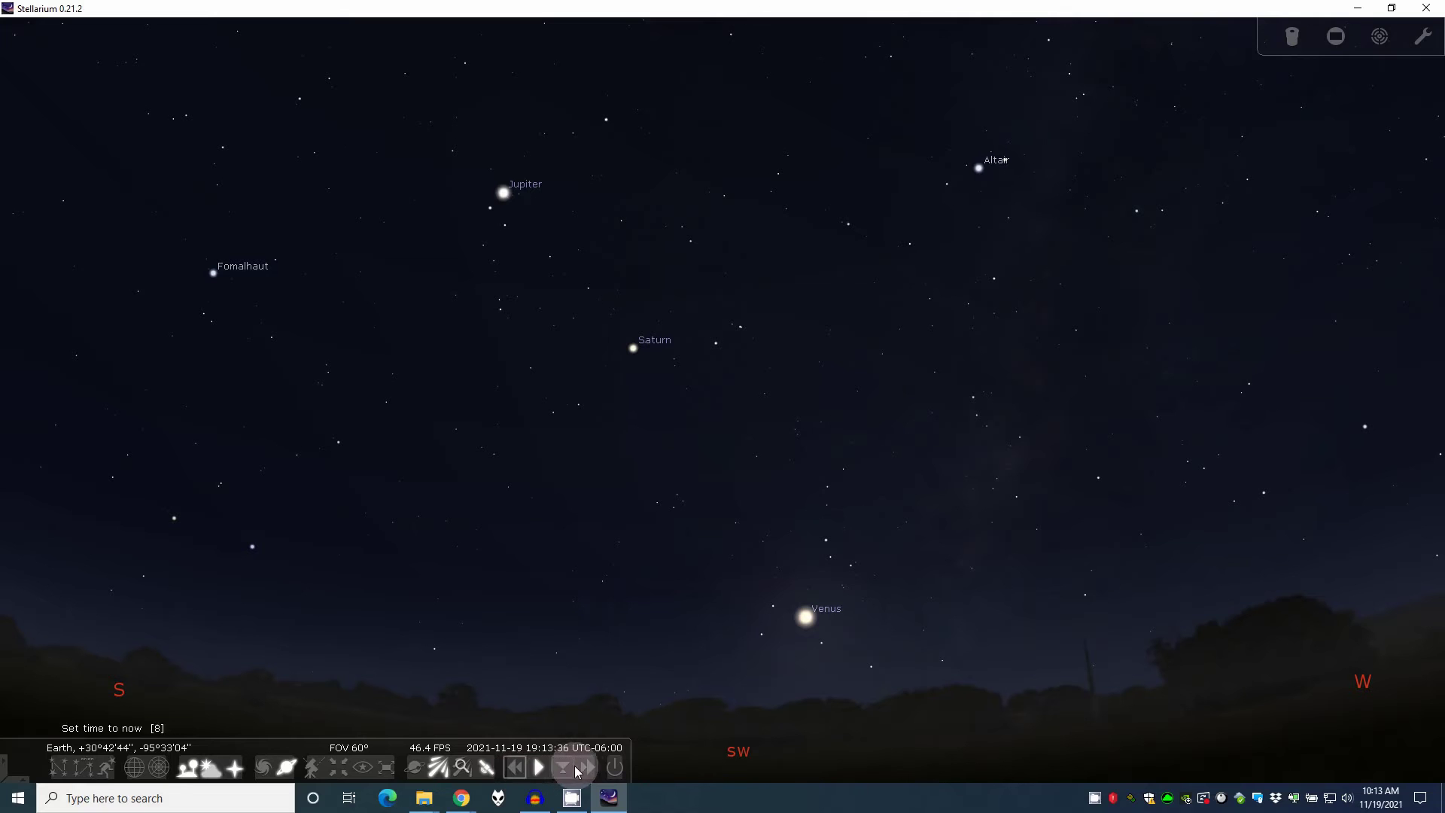
# Speed up and slow down simulated time, then return to the normal time rate
pyautogui.click(586, 768)
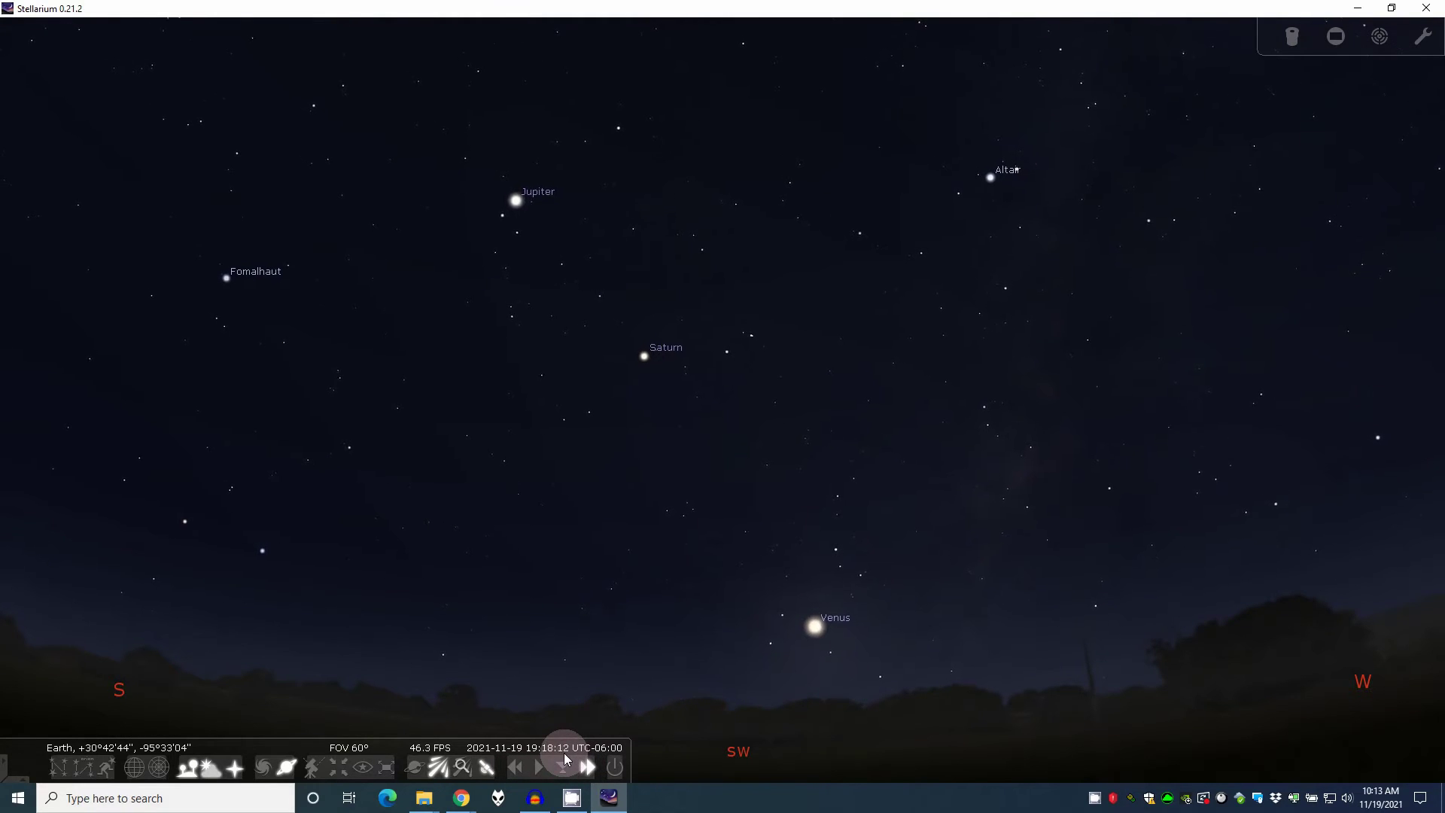
pyautogui.click(544, 771)
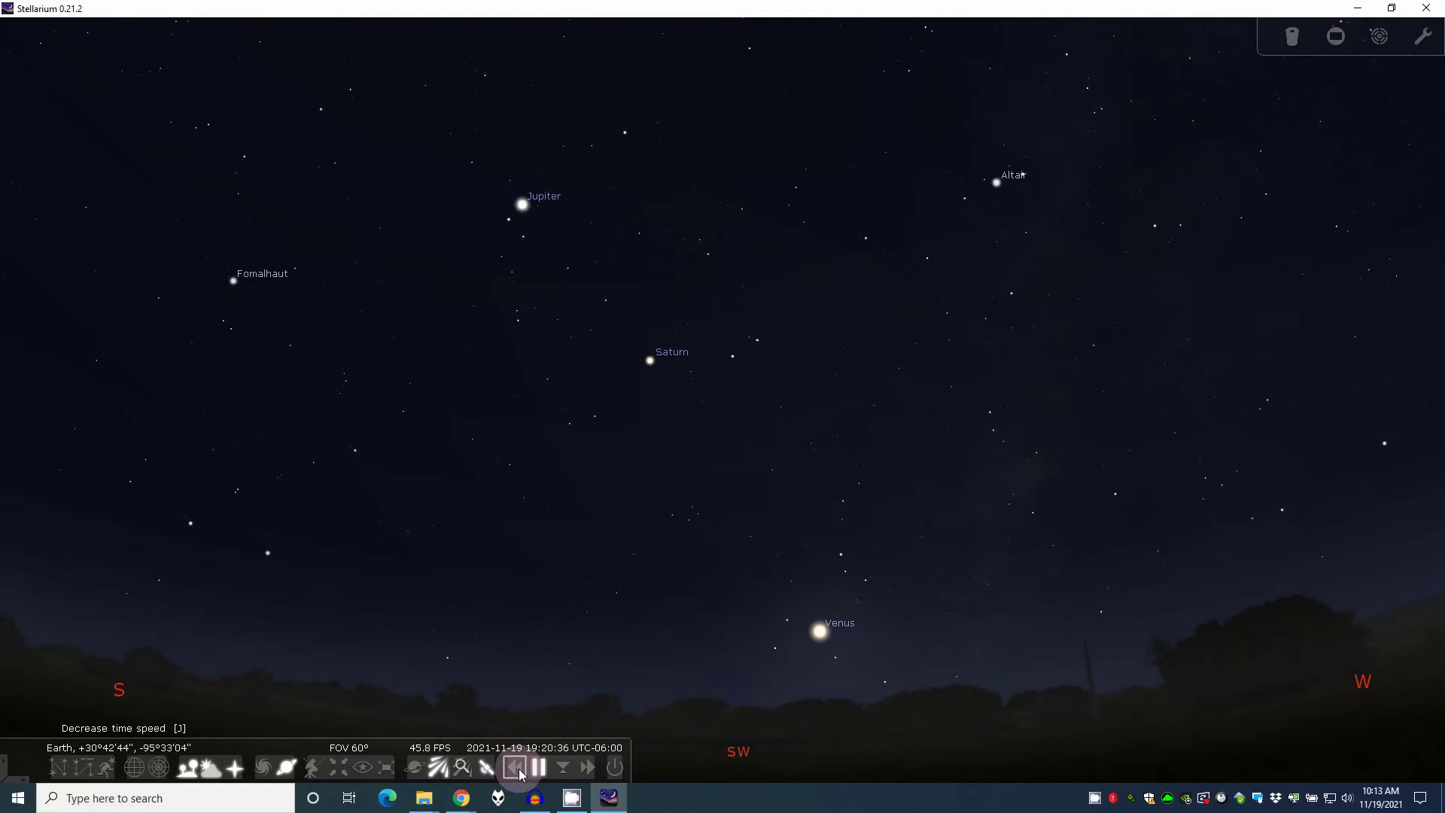
pyautogui.click(519, 769)
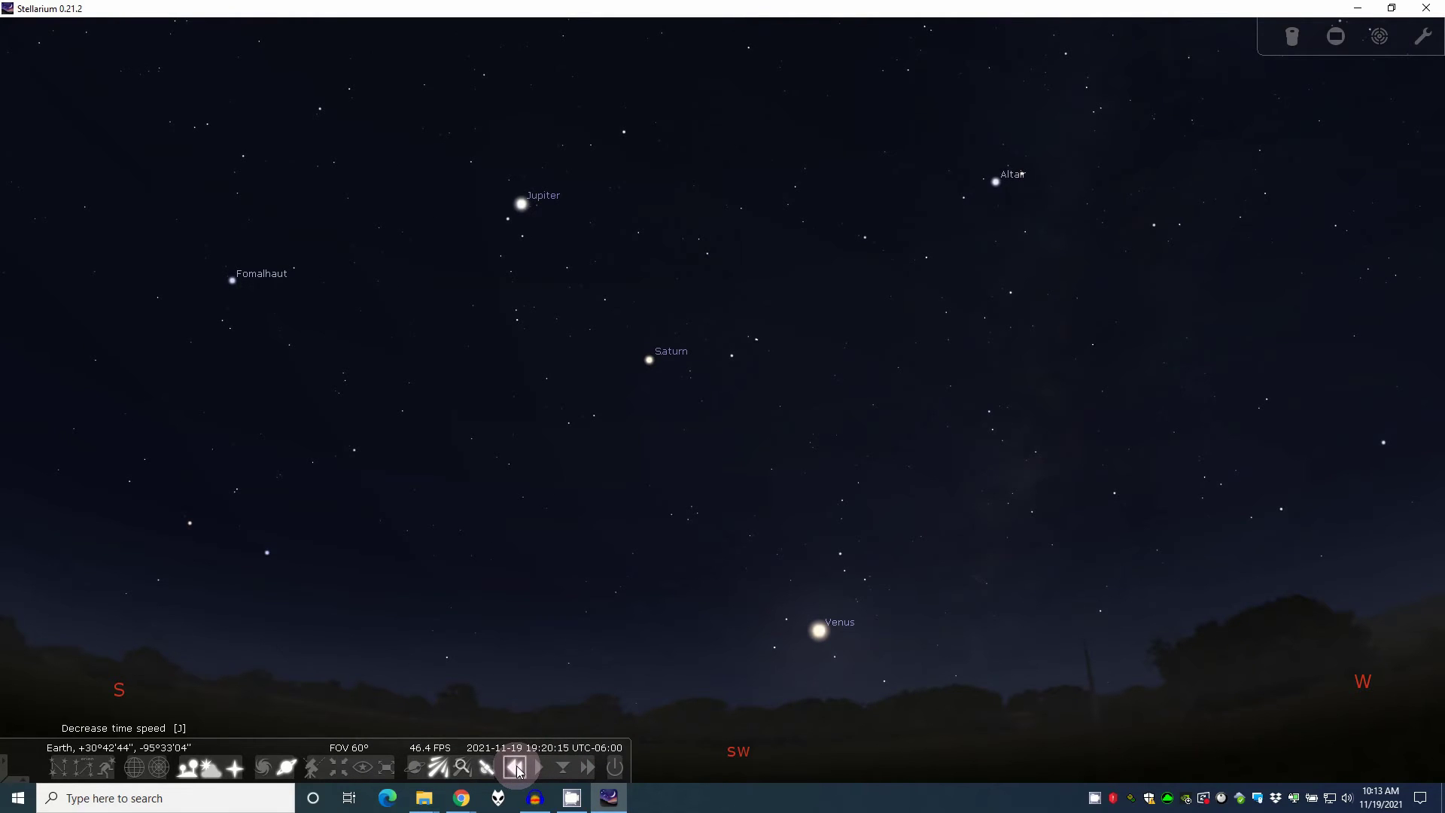
pyautogui.click(539, 769)
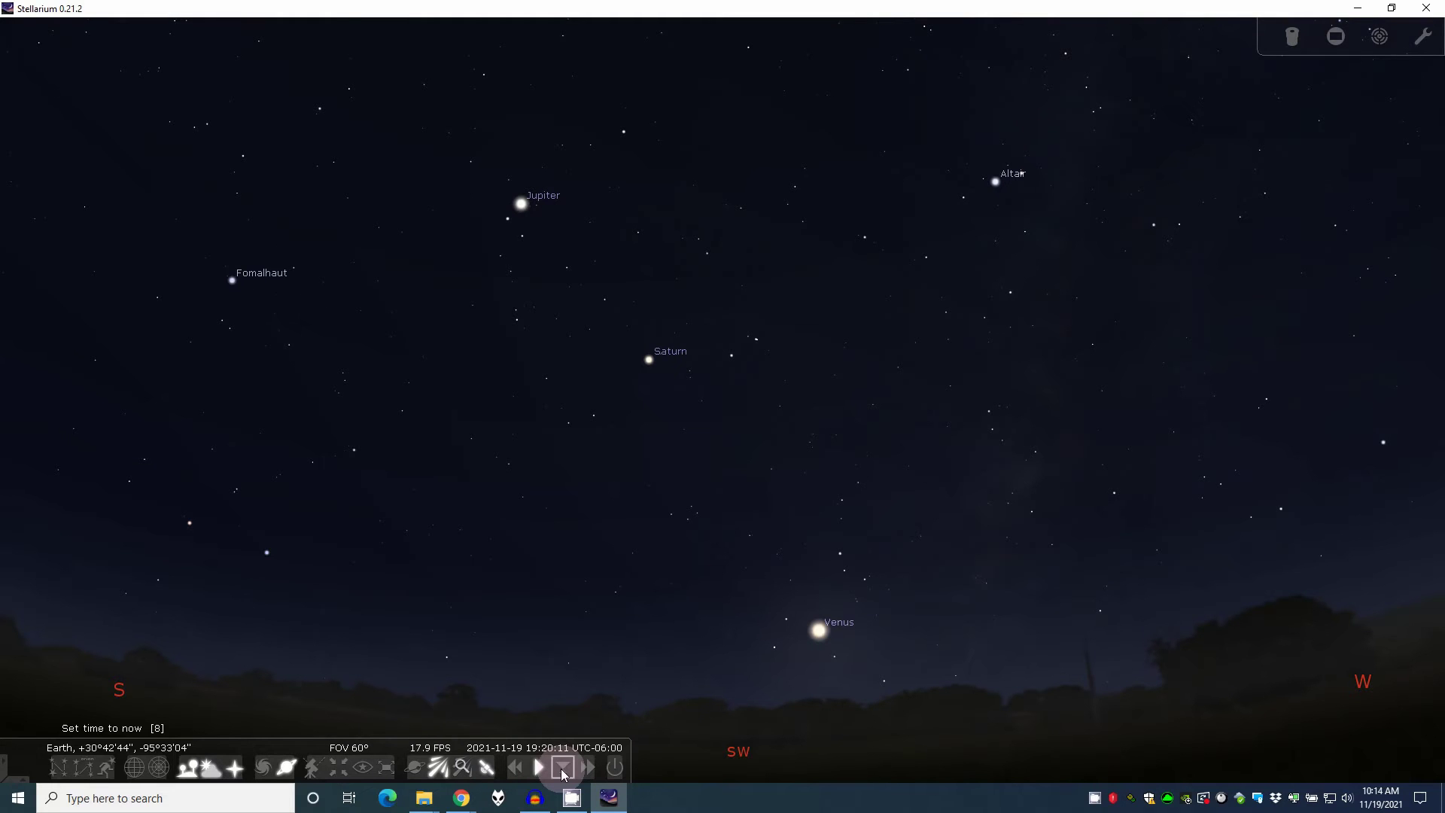
# Jump to the current time, fast-forward to 19:47:43, and resume the normal time rate
pyautogui.click(564, 768)
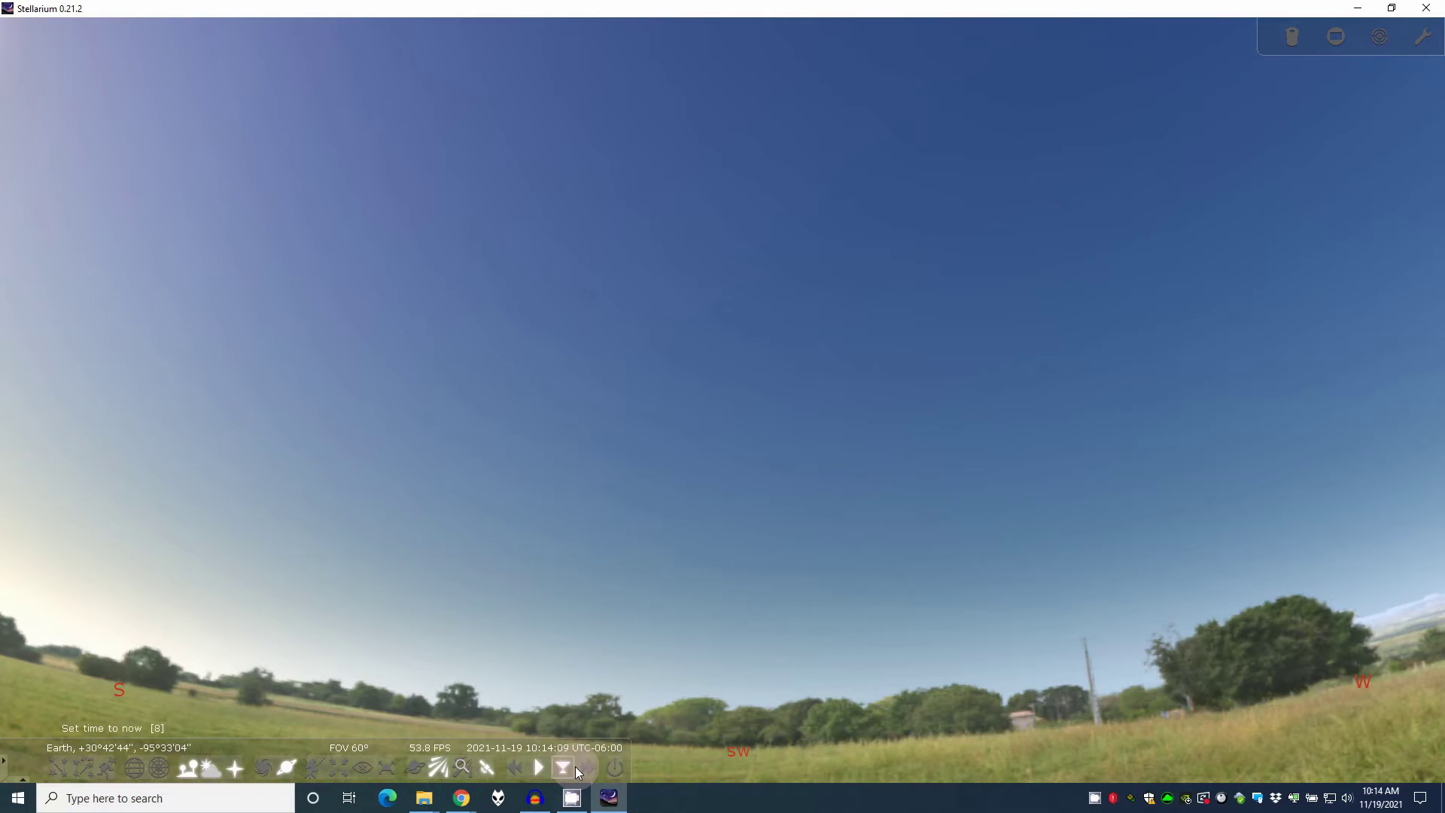
pyautogui.click(585, 766)
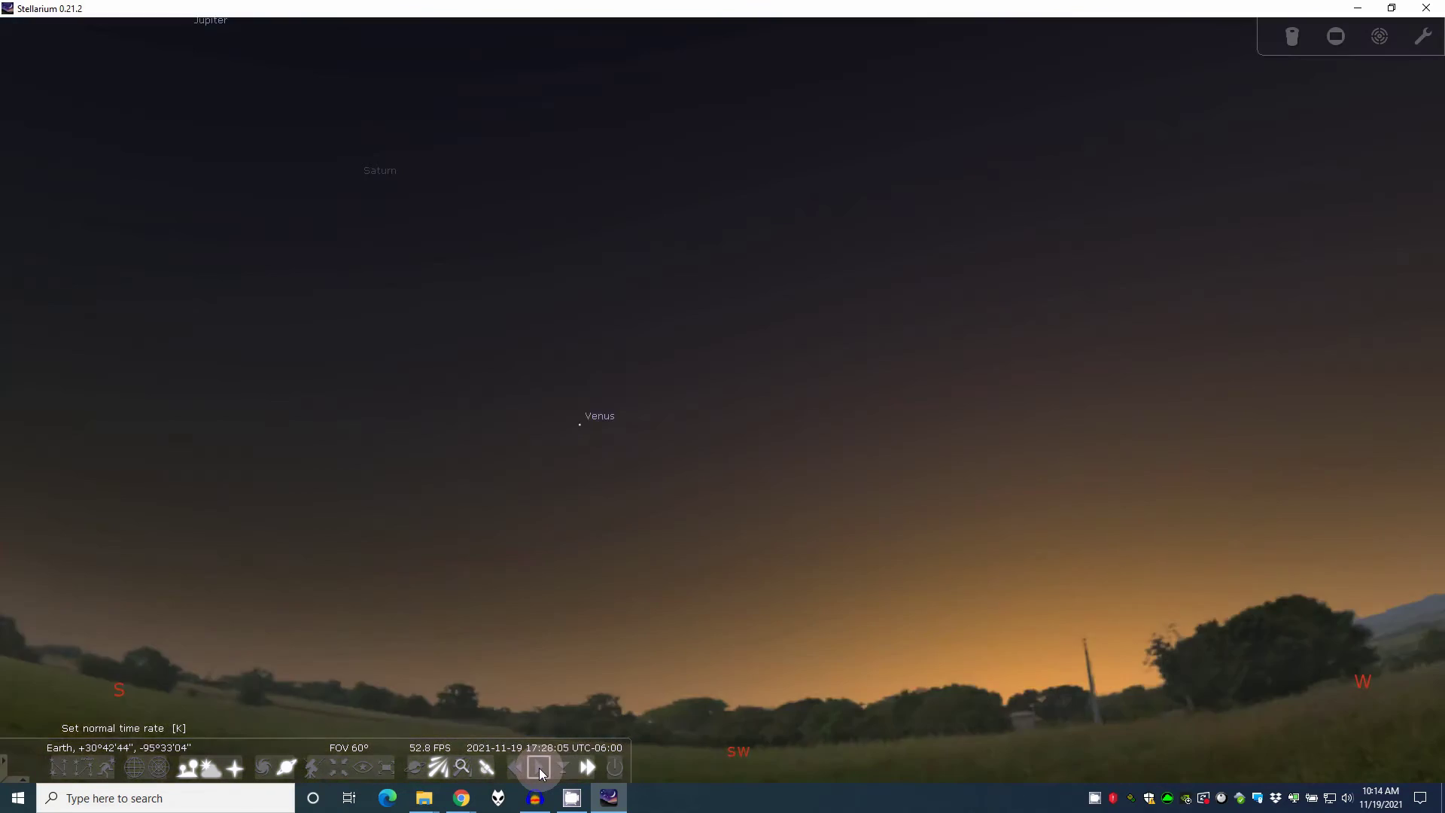
pyautogui.click(540, 768)
pyautogui.click(540, 768)
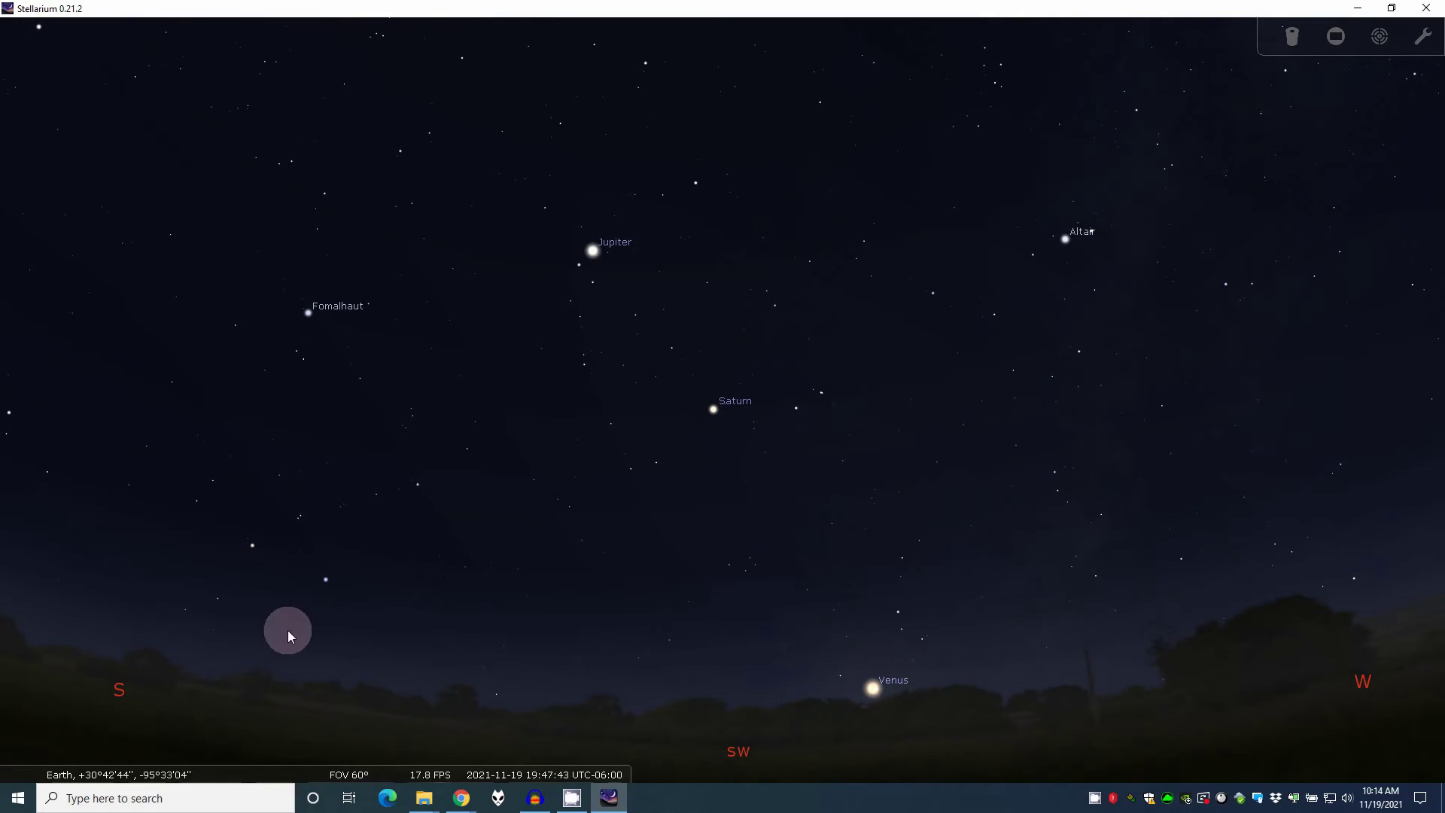
# Turn on constellation lines and constellation names in the bottom toolbar
pyautogui.moveTo(101, 775)
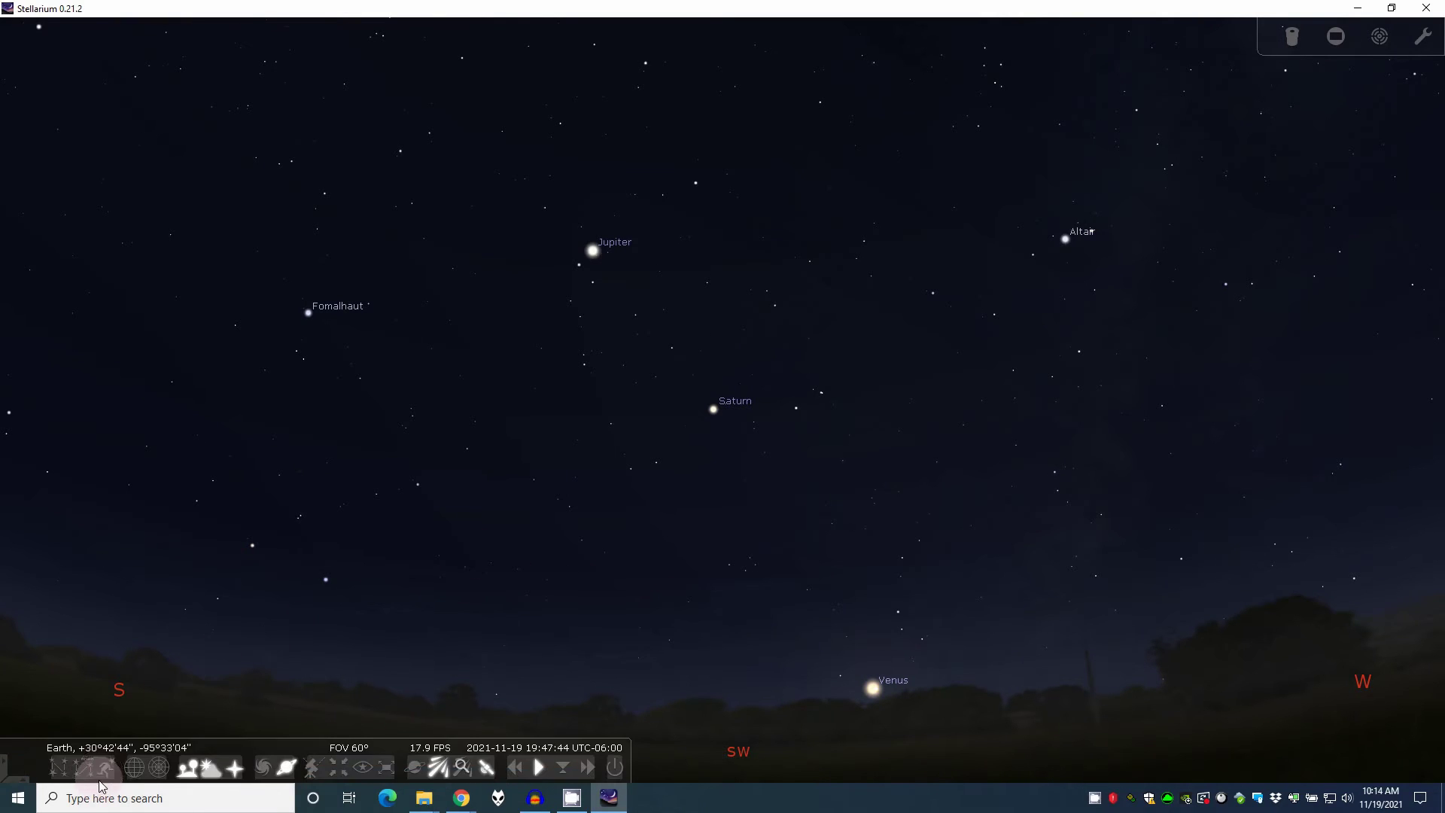
pyautogui.click(61, 773)
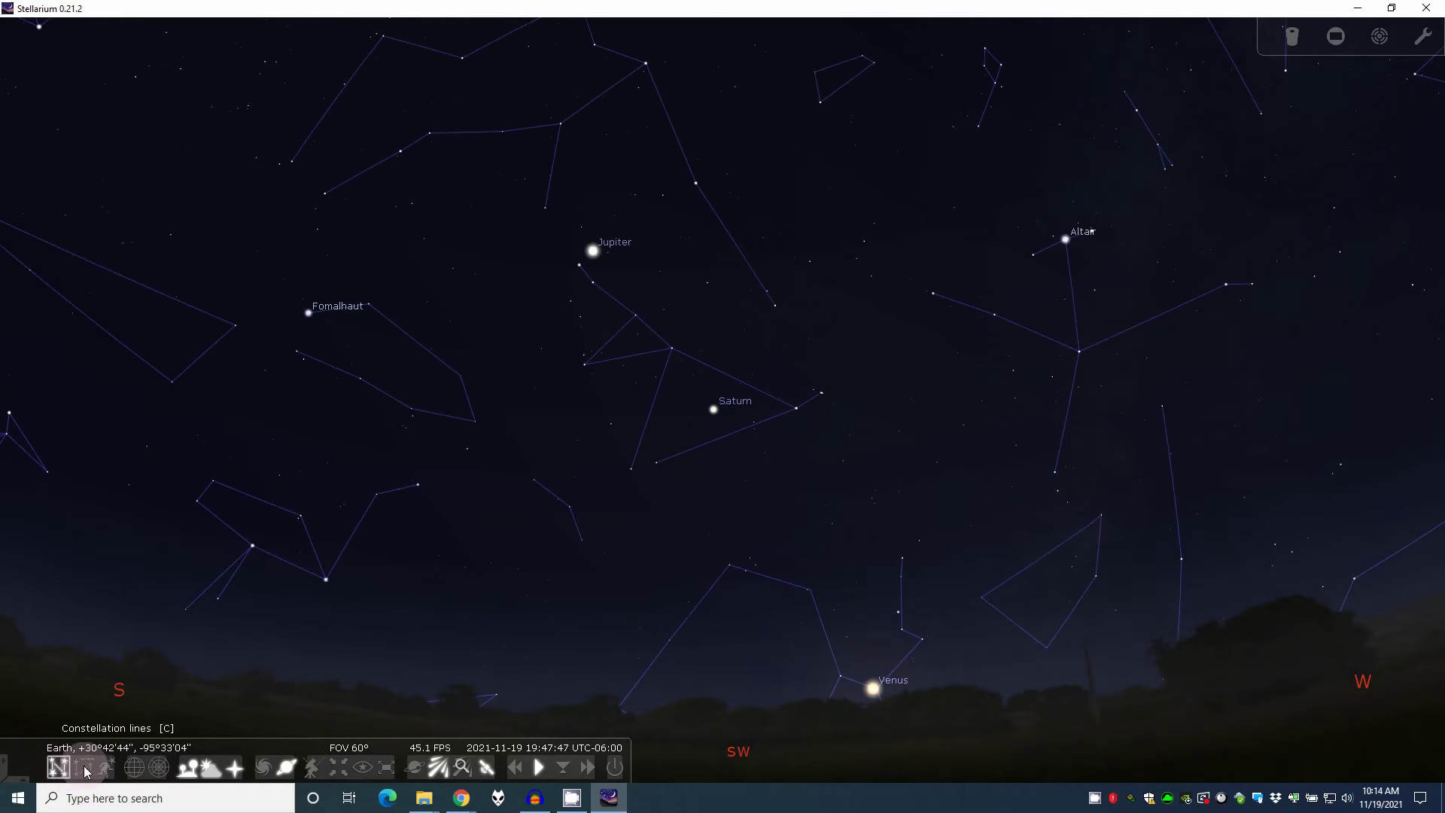
pyautogui.click(88, 772)
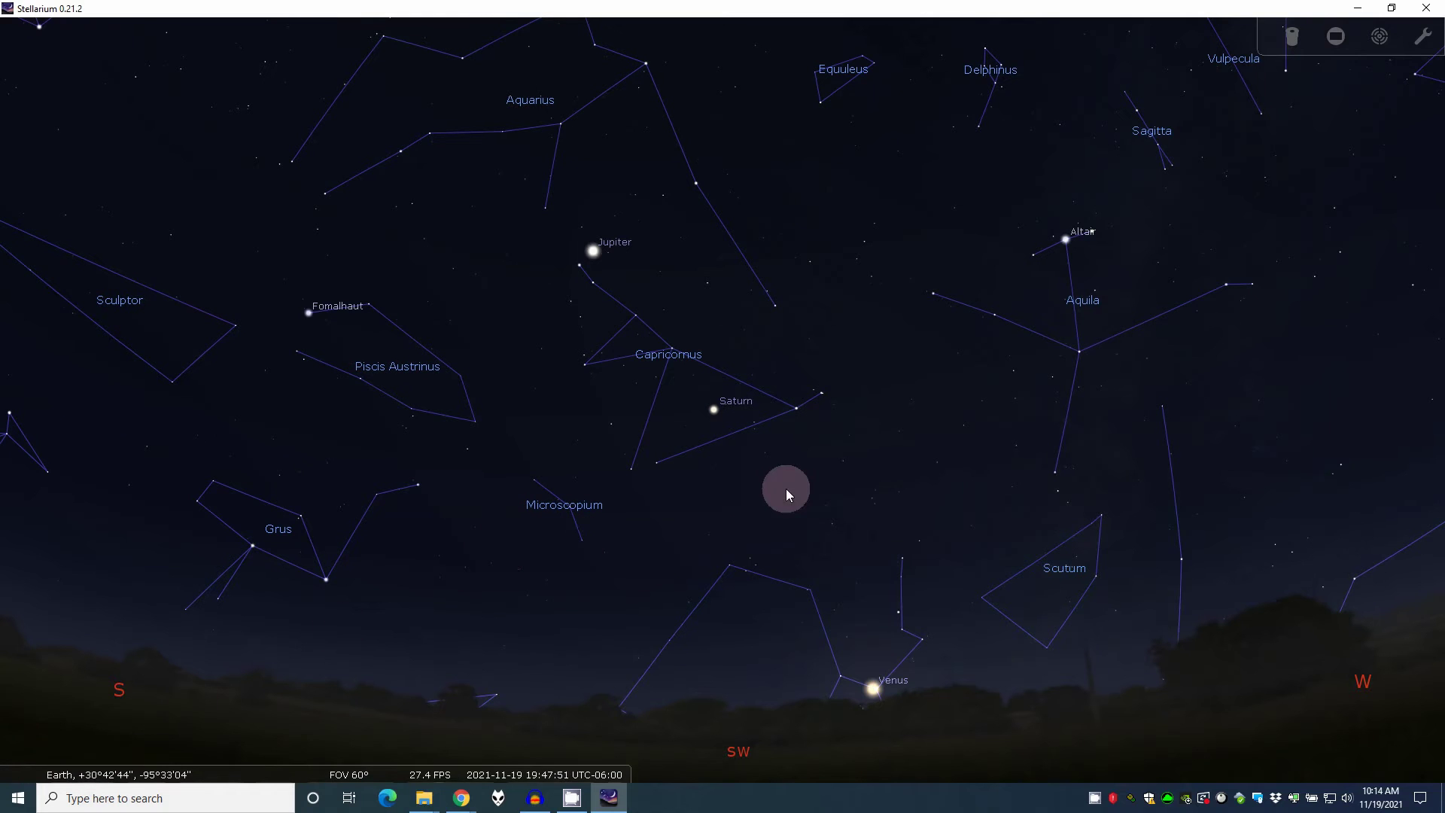
# Pan the sky west toward Lyra, Hercules, Draco, Ursa Minor and Cepheus
pyautogui.moveTo(785, 489); pyautogui.dragTo(490, 419)
pyautogui.moveTo(690, 416); pyautogui.dragTo(563, 390)
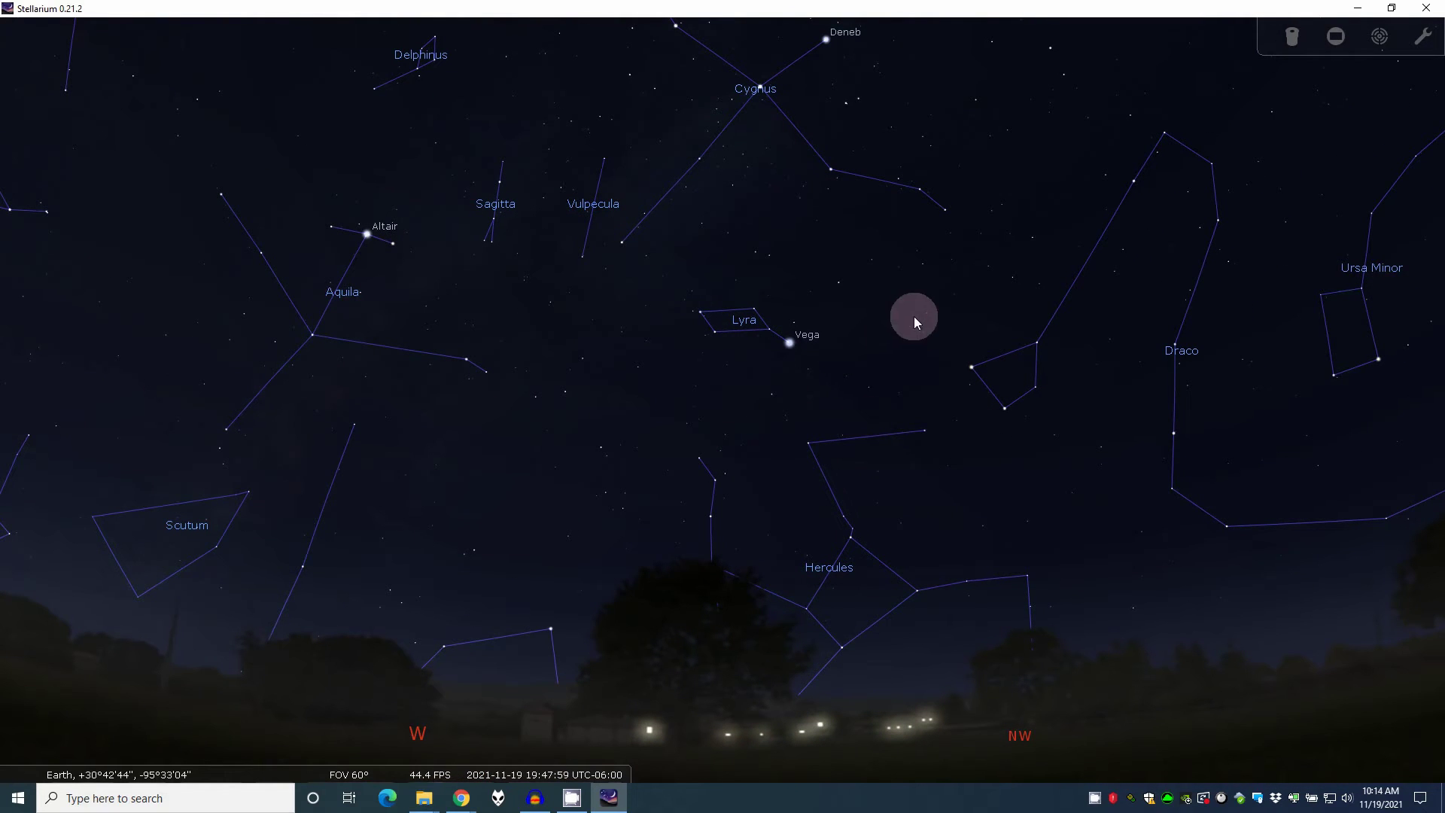
pyautogui.moveTo(913, 317); pyautogui.dragTo(892, 517)
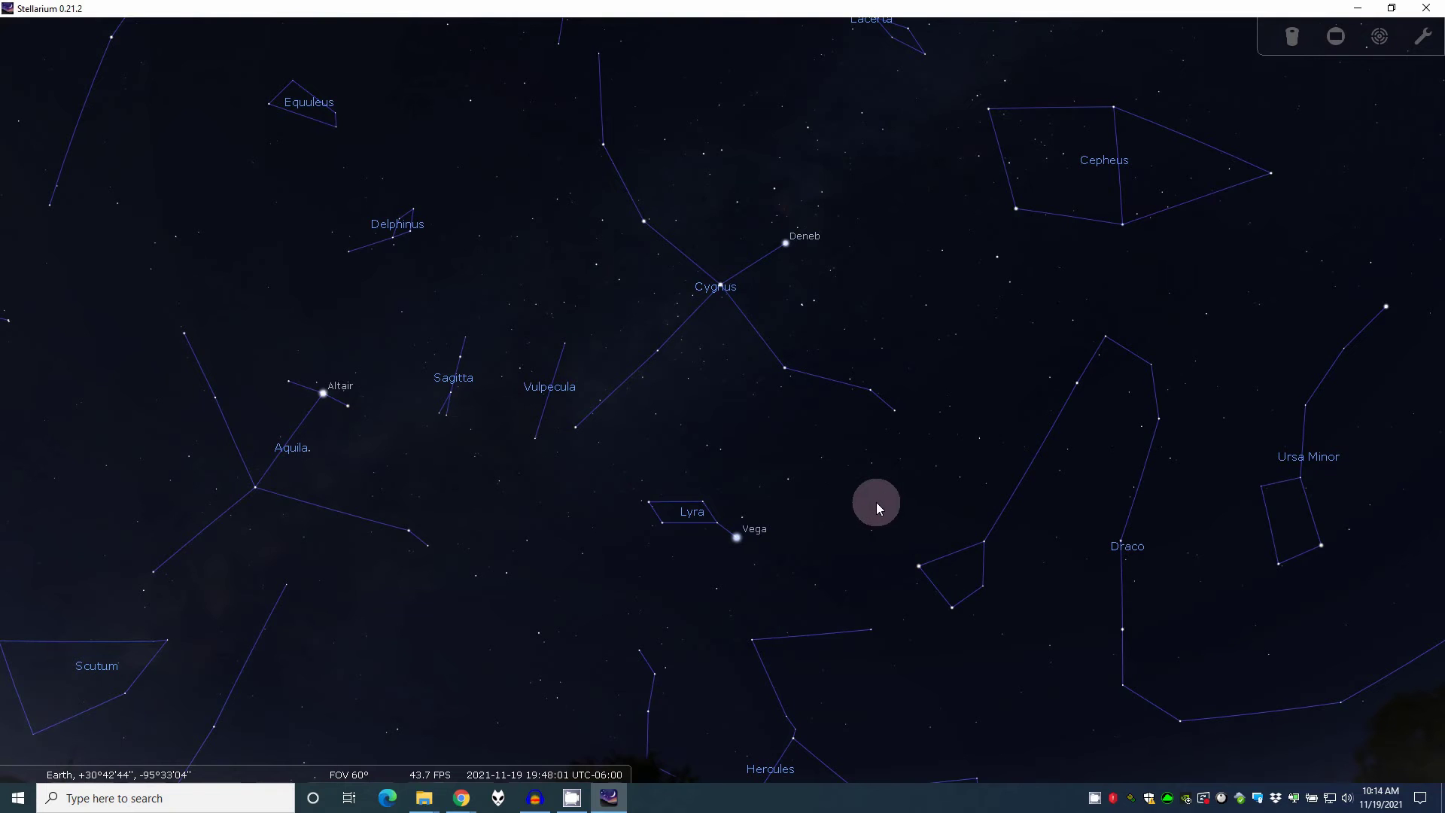
# Pan east past Cassiopeia, Perseus and Auriga to frame Taurus and the Moon above the eastern horizon
pyautogui.moveTo(1013, 399); pyautogui.dragTo(681, 391)
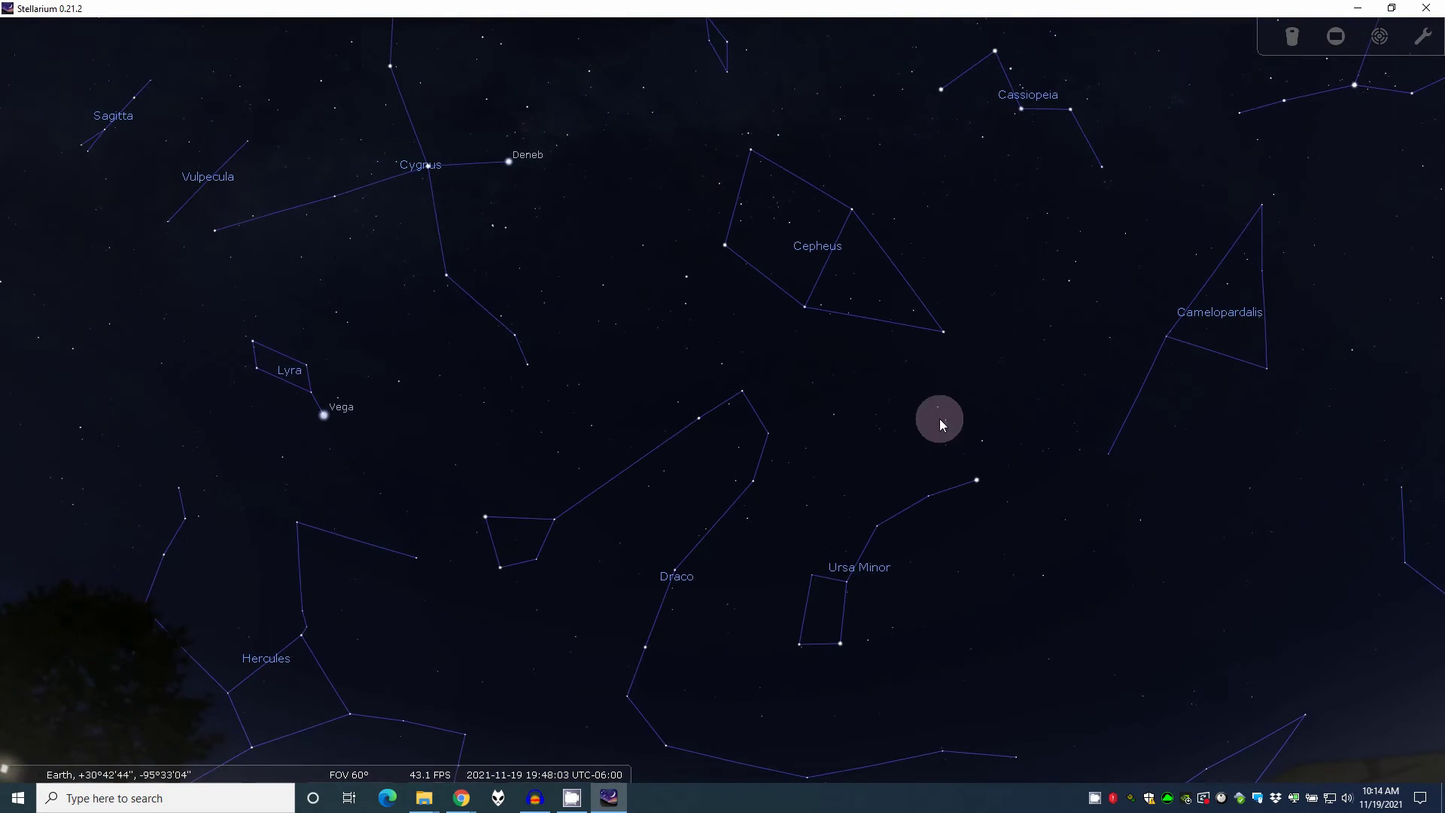
pyautogui.moveTo(995, 422); pyautogui.dragTo(778, 287)
pyautogui.moveTo(939, 436); pyautogui.dragTo(756, 452)
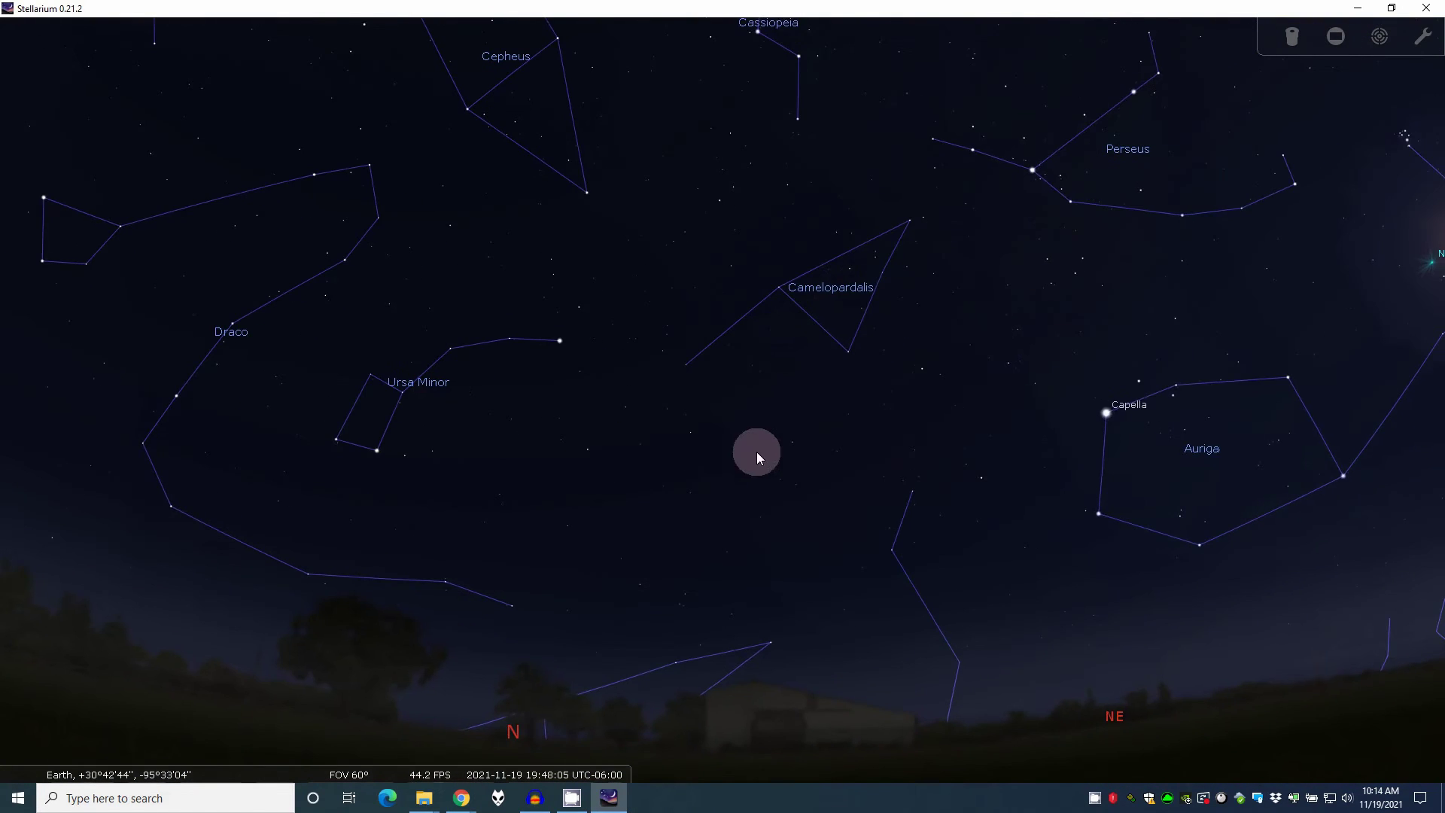
pyautogui.moveTo(848, 414); pyautogui.dragTo(776, 349)
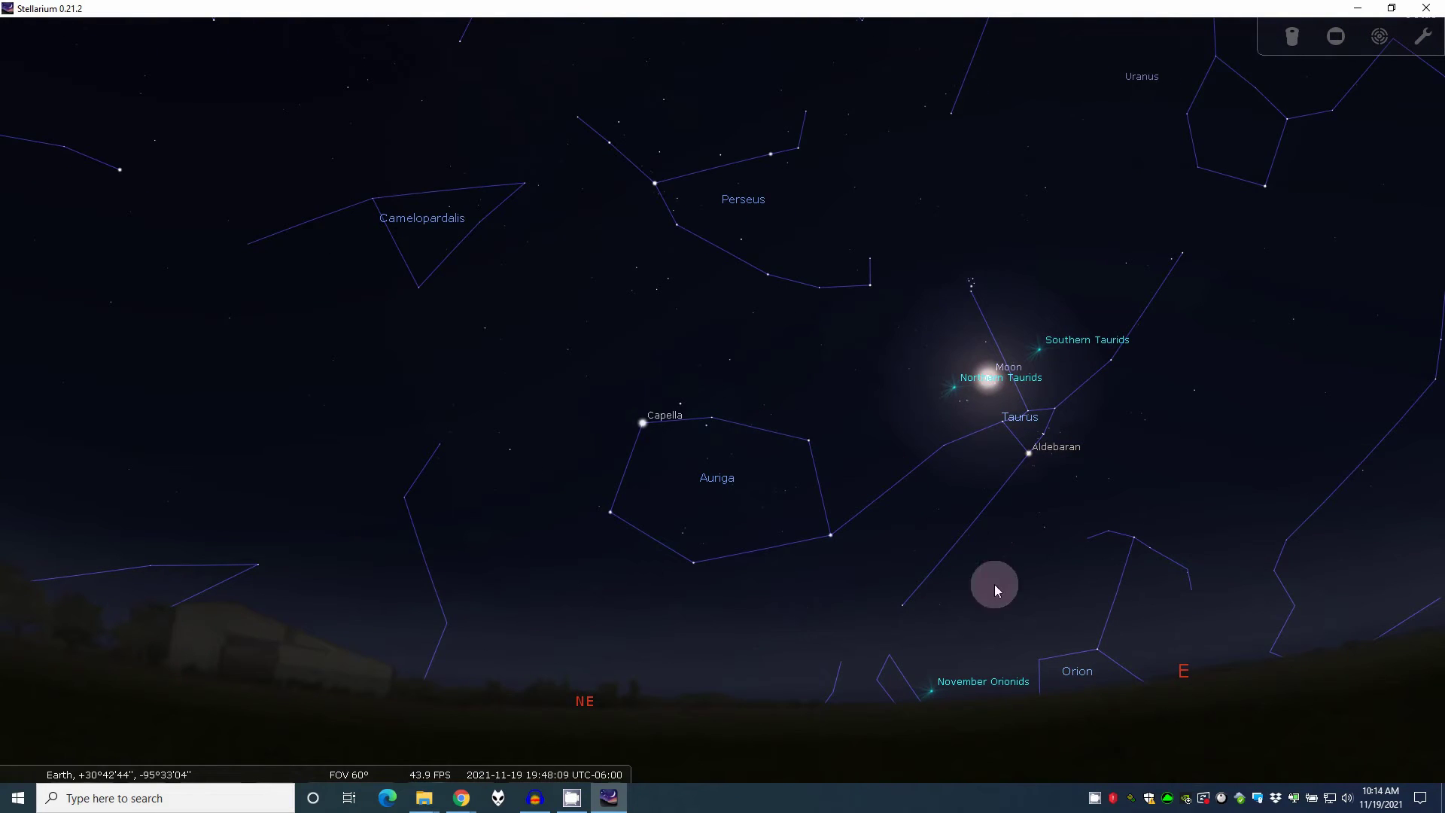
pyautogui.moveTo(1049, 563); pyautogui.dragTo(927, 531)
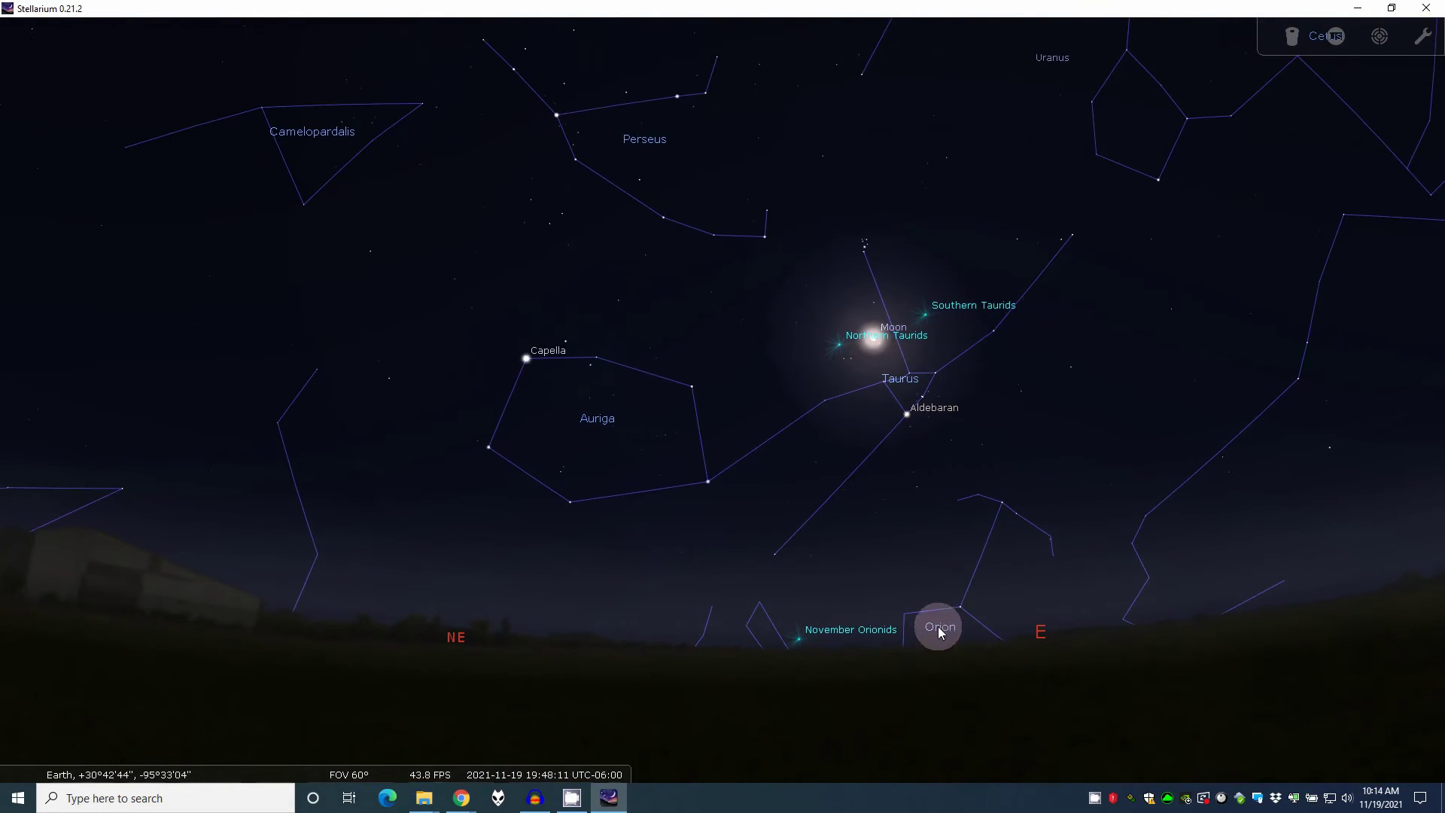
# Speed time up until Orion rises, restore the normal rate, and pan toward Orion
pyautogui.moveTo(602, 752)
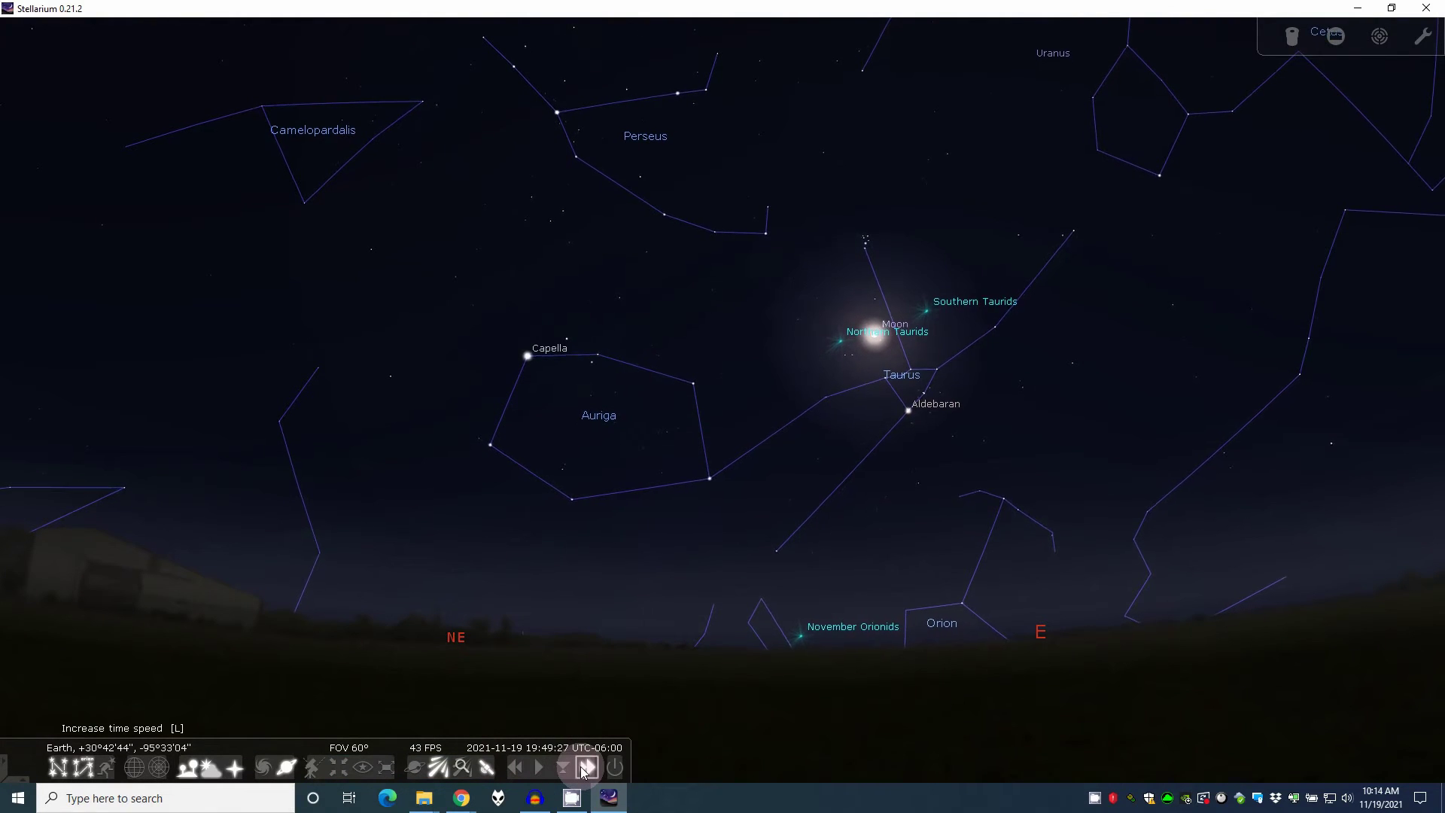
pyautogui.click(587, 767)
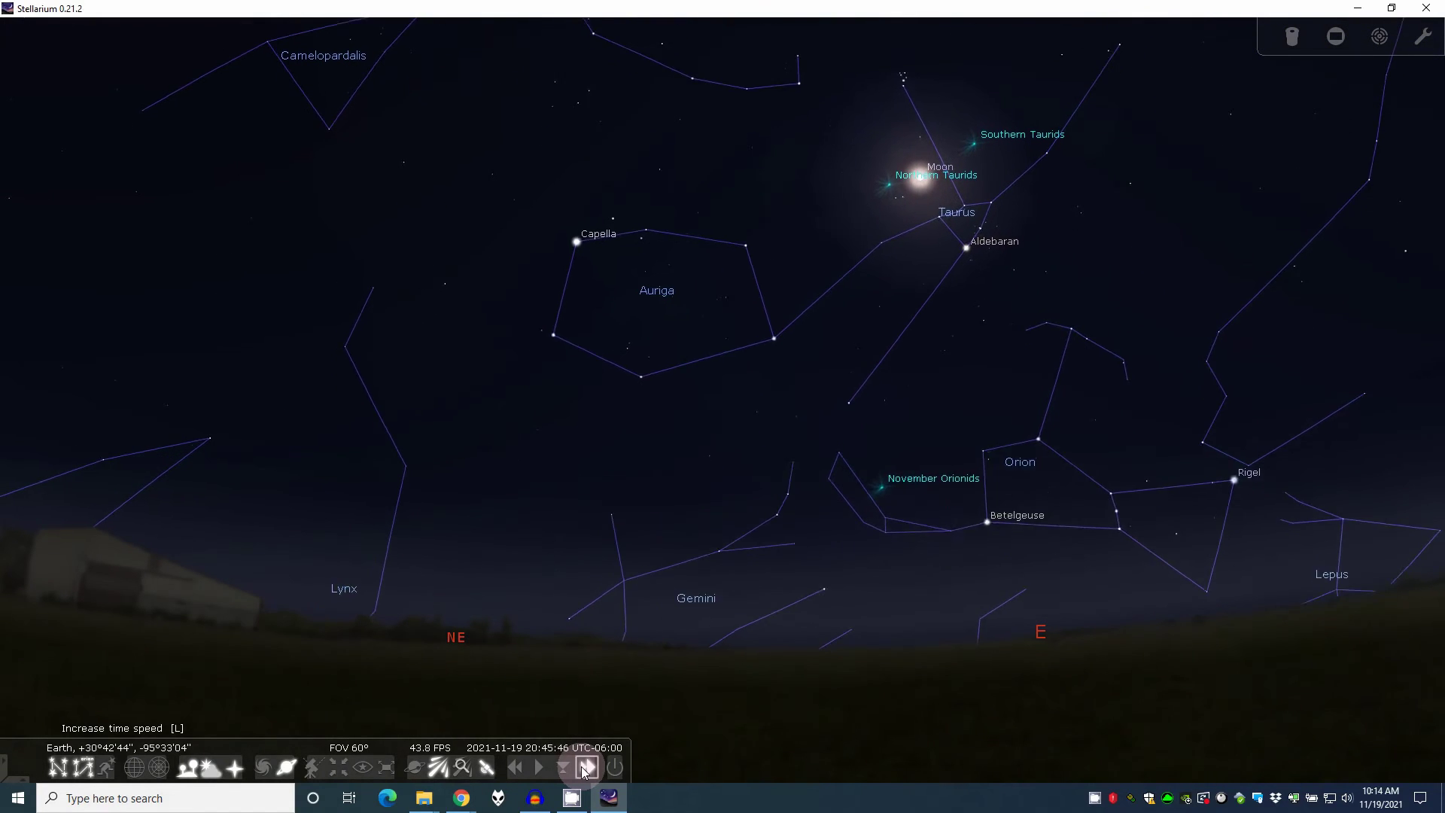
pyautogui.click(540, 767)
pyautogui.moveTo(936, 532); pyautogui.dragTo(467, 542)
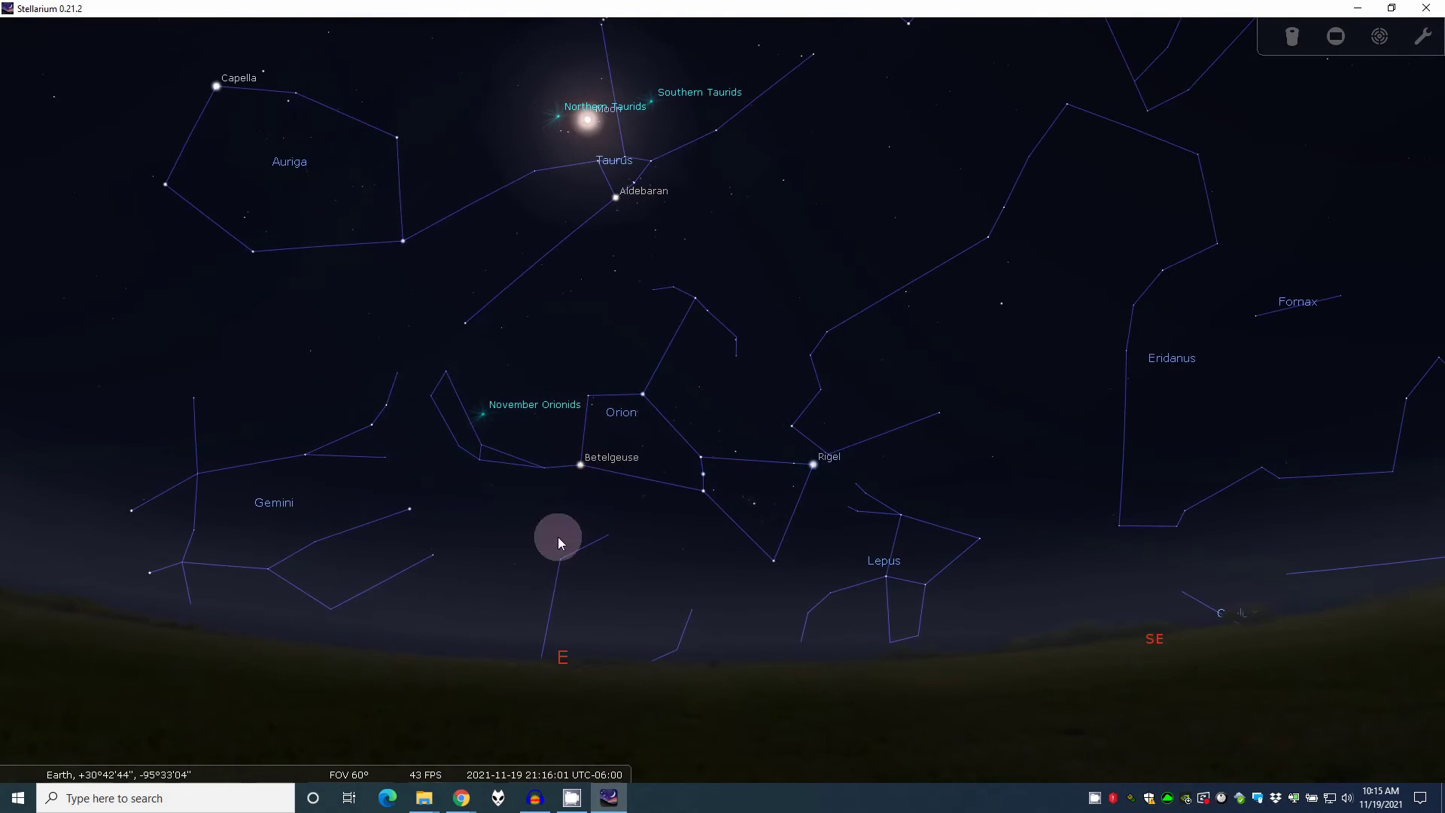
# Center Orion and zoom in on Orion's belt and nebula
pyautogui.moveTo(675, 526); pyautogui.dragTo(610, 526)
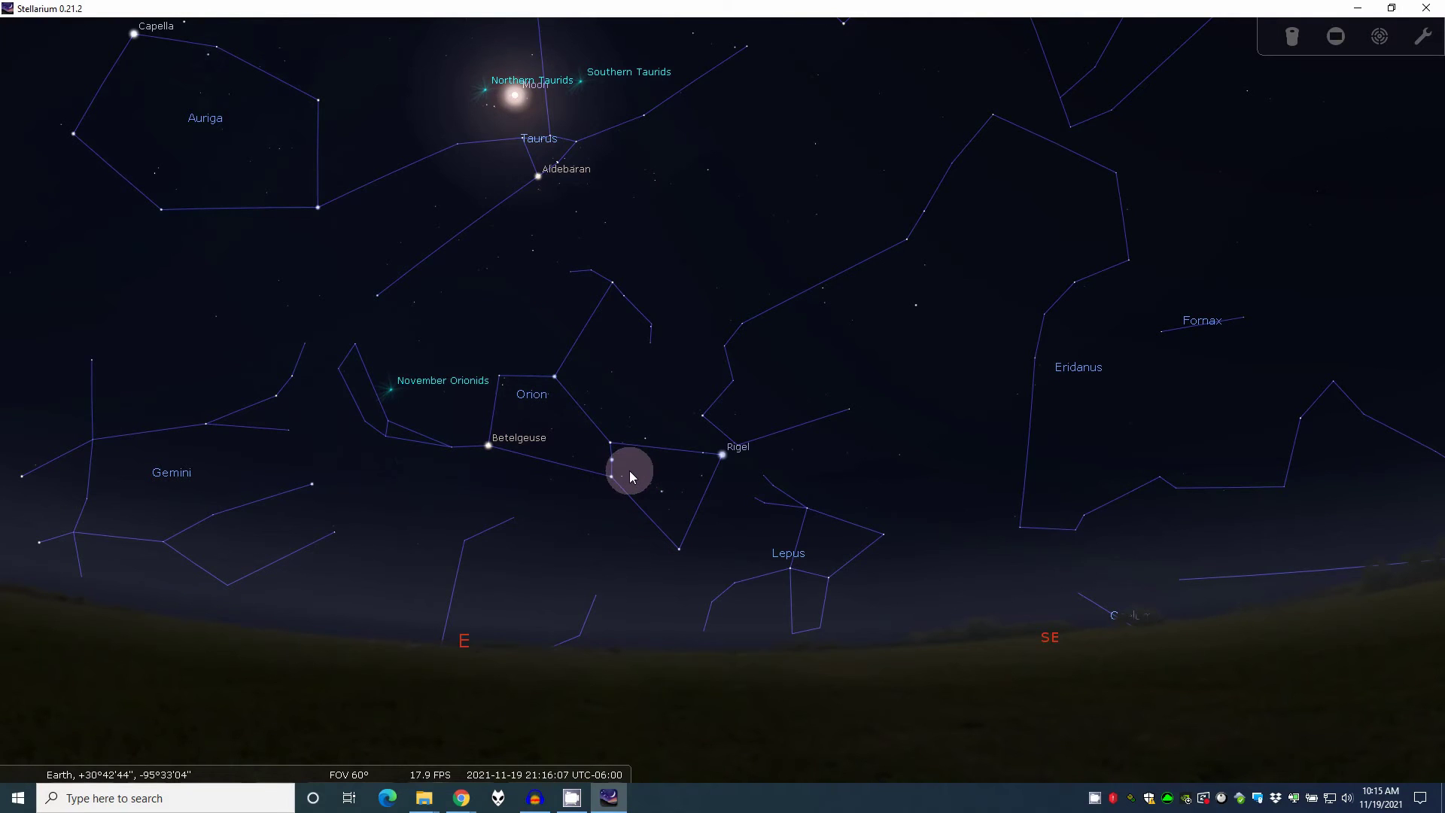
pyautogui.scroll(3, 630, 471)
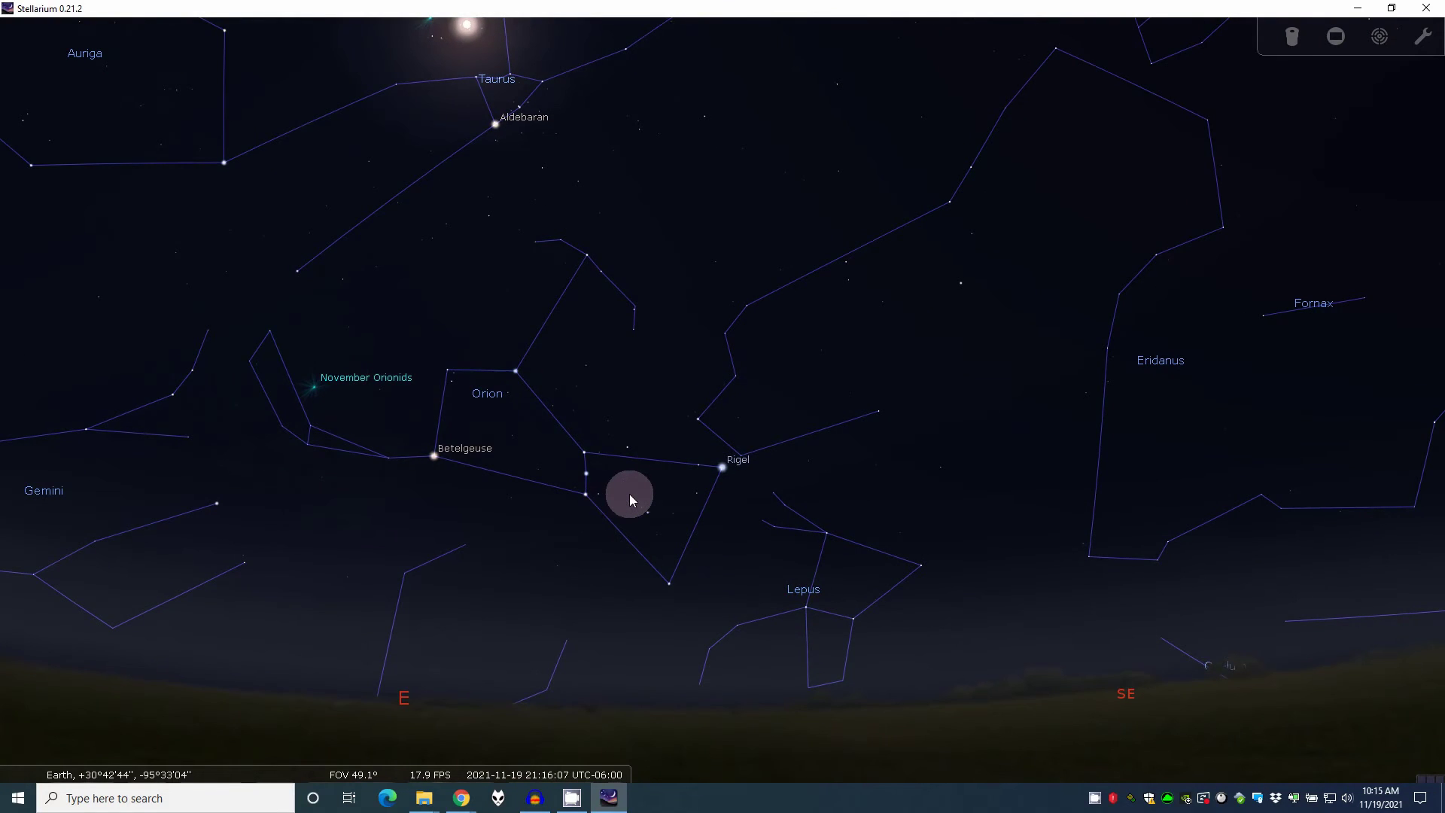
pyautogui.scroll(6, 629, 494)
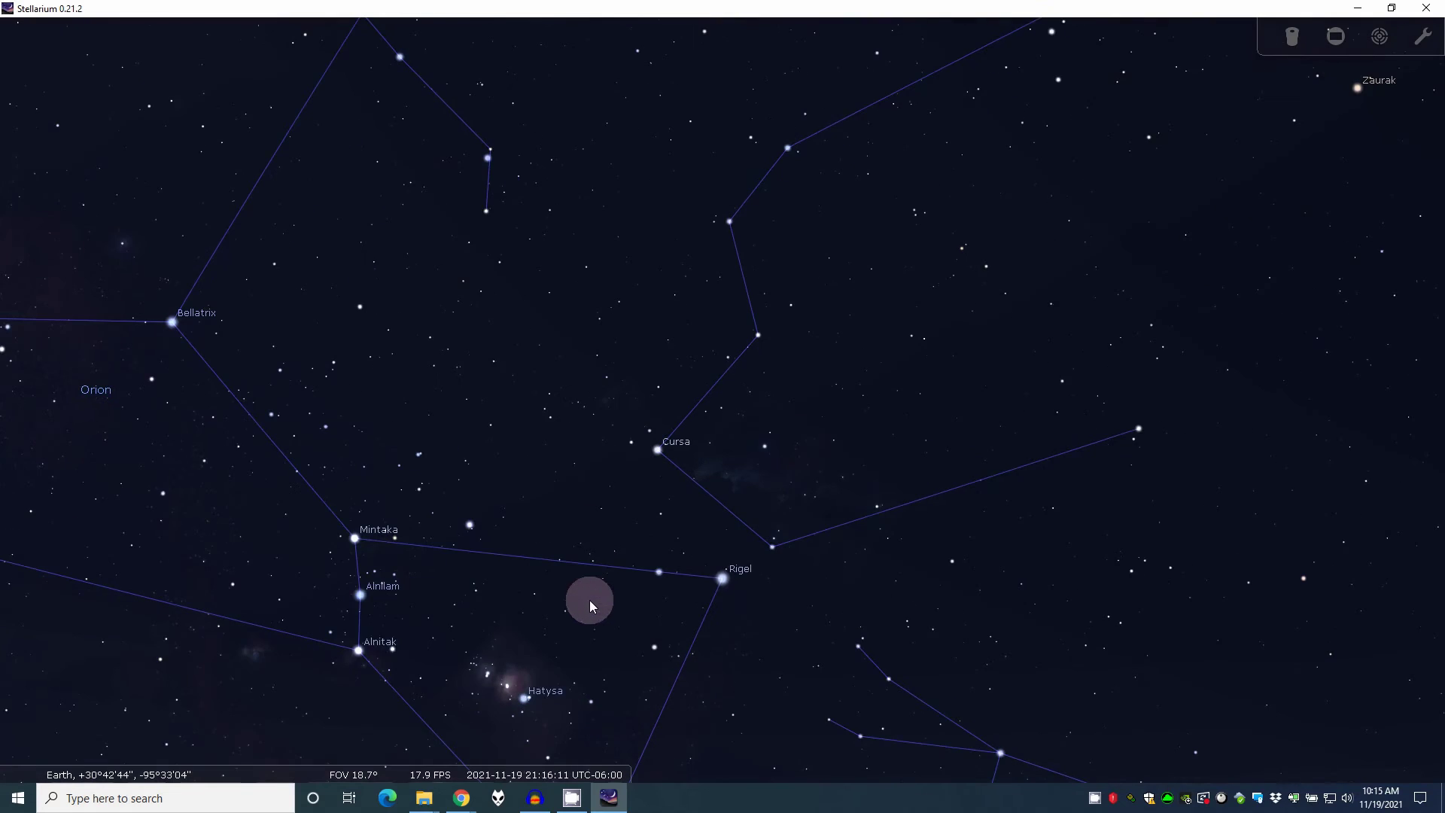
pyautogui.moveTo(589, 599); pyautogui.dragTo(736, 327)
pyautogui.scroll(2, 734, 370)
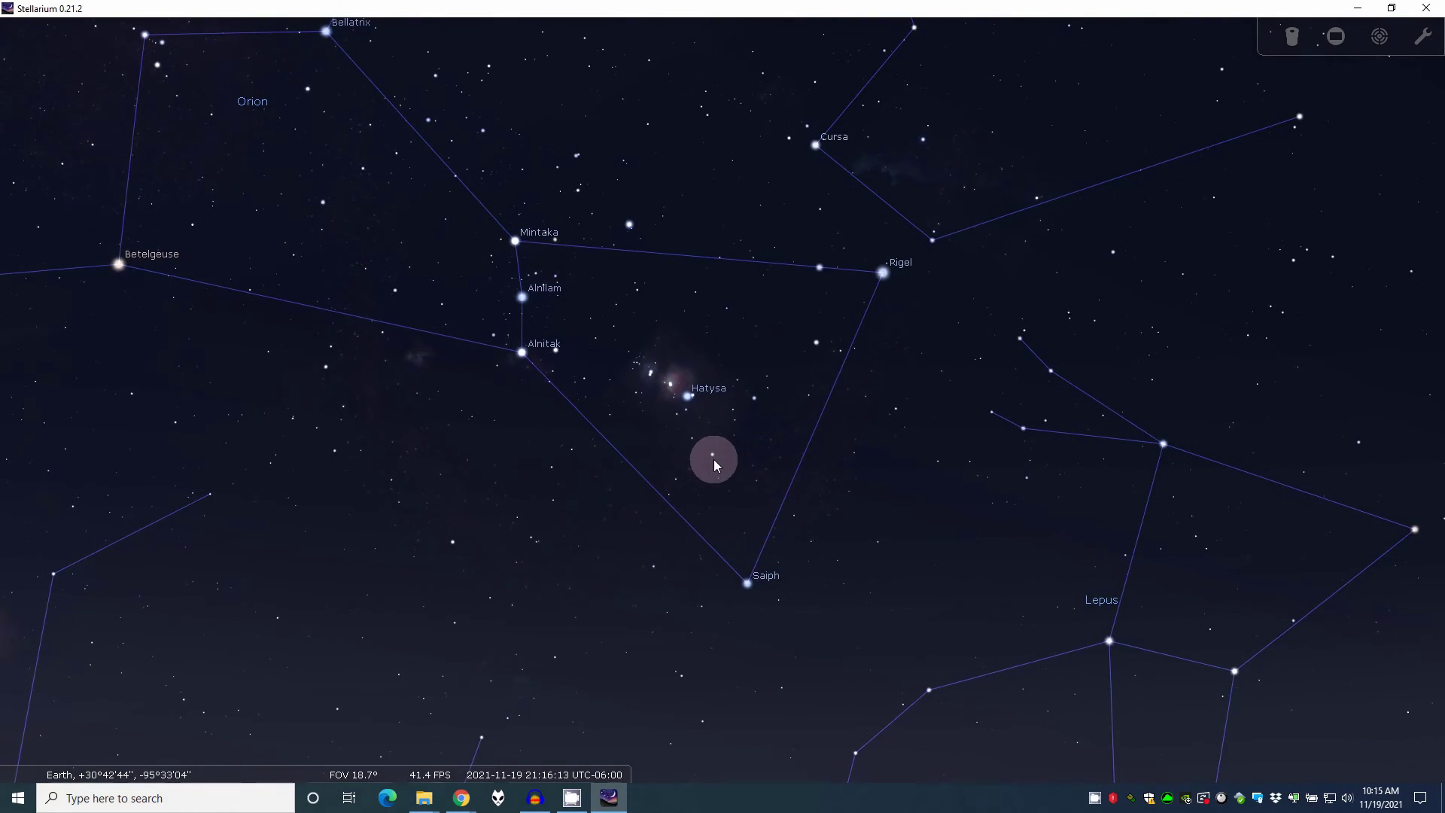
pyautogui.scroll(5, 715, 459)
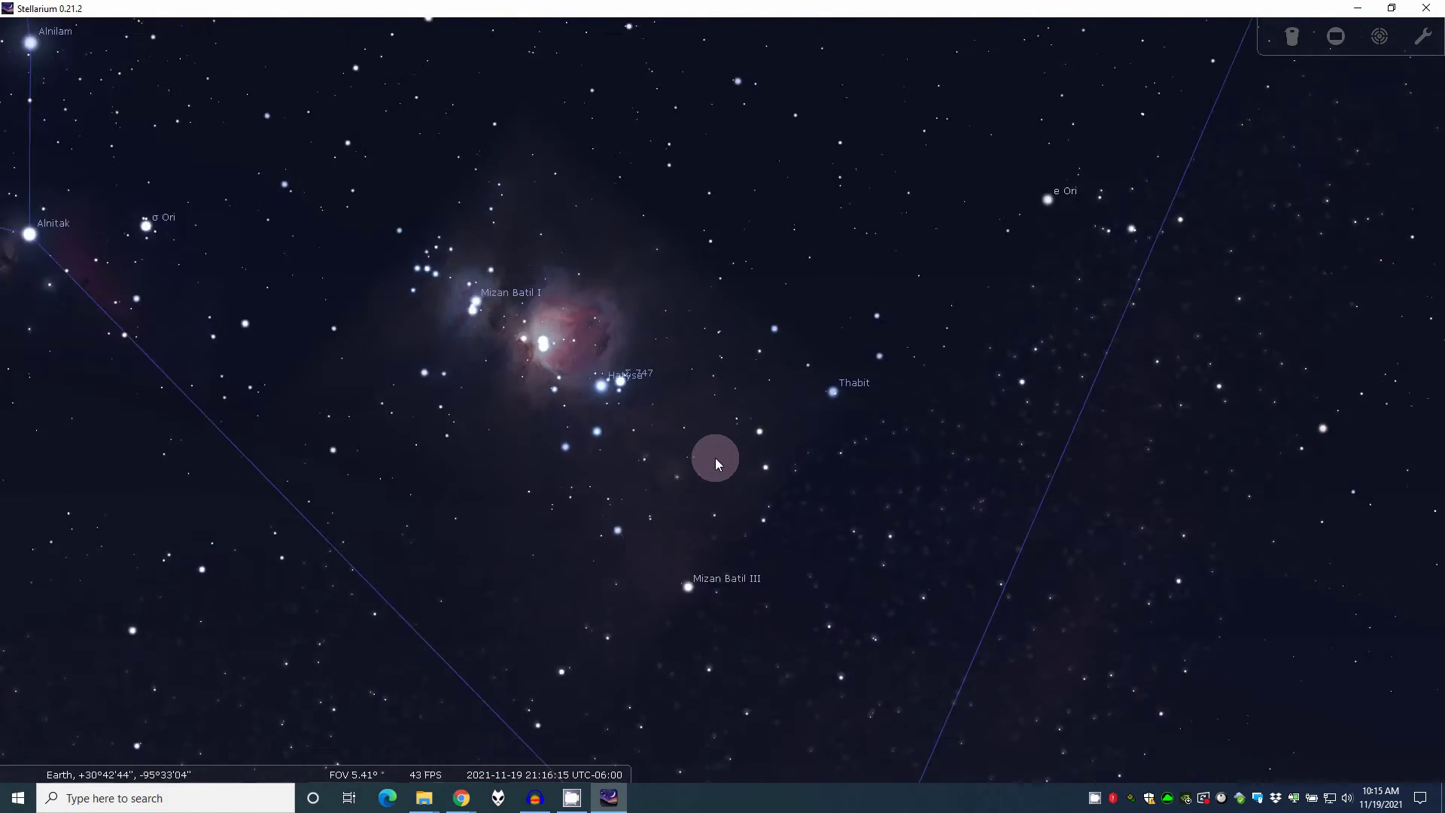
# Reset the field of view to 60°, reframe Orion, and zoom out to about 84°
pyautogui.press('\\')
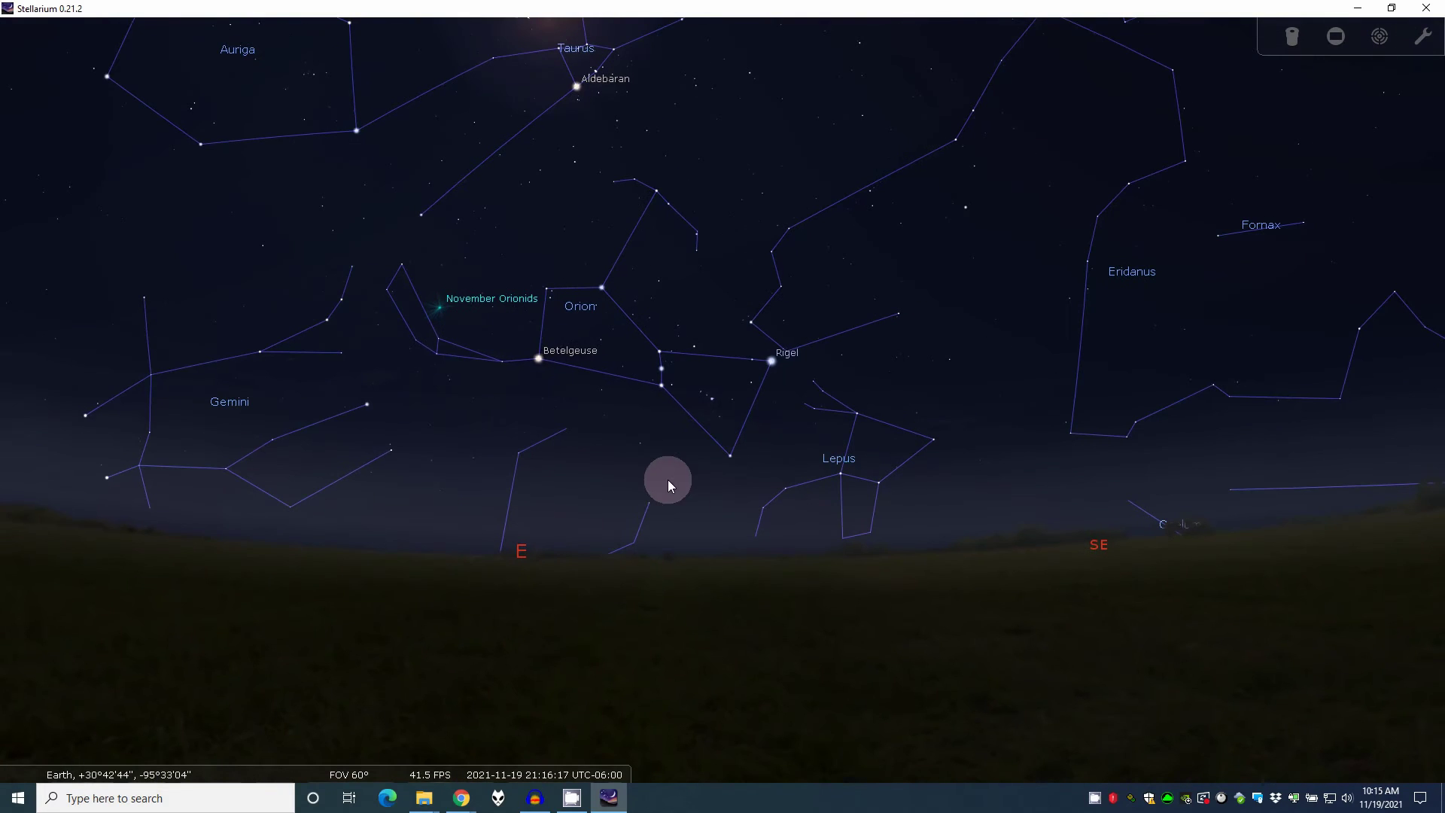
pyautogui.scroll(3, 667, 480)
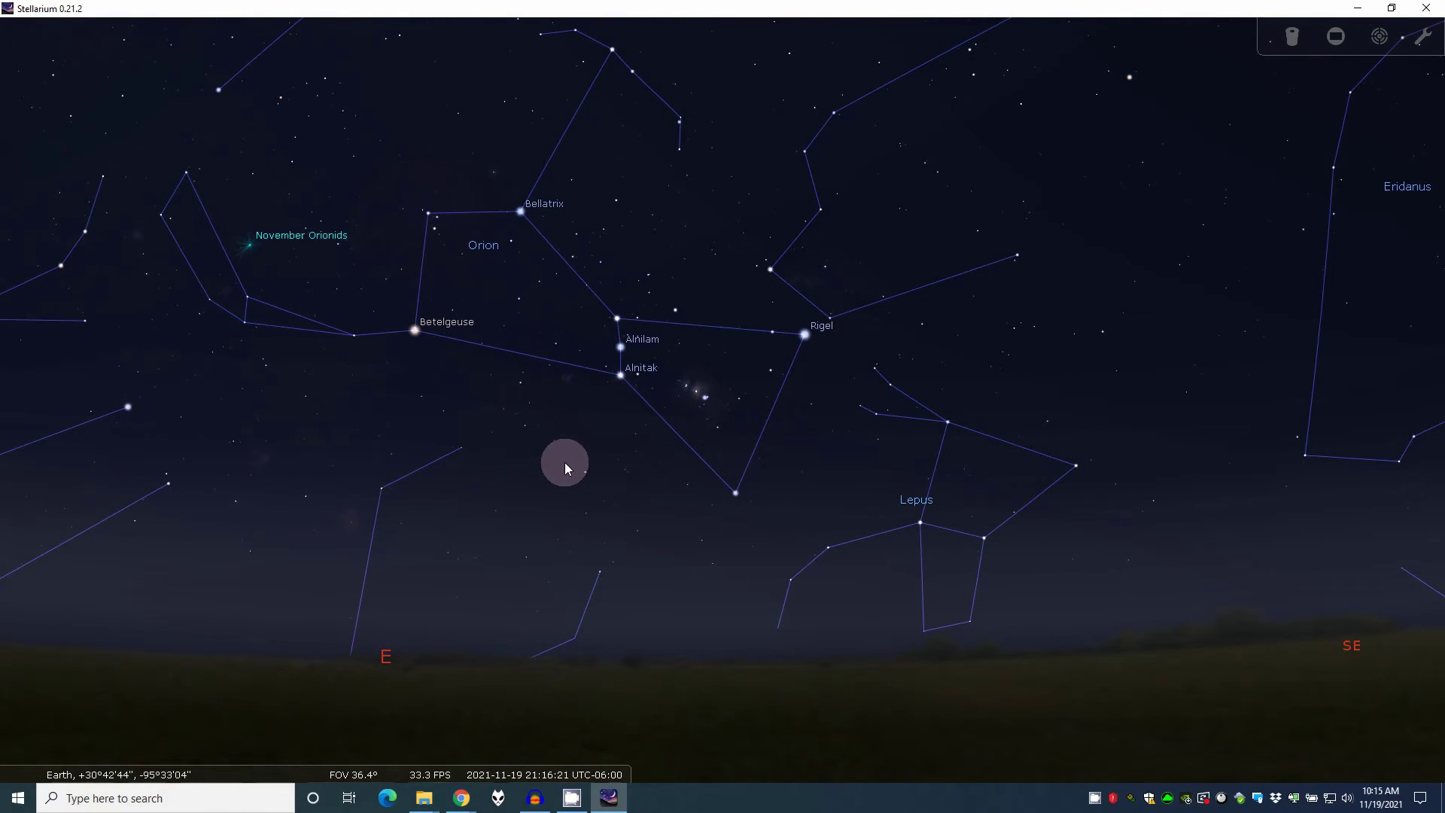
pyautogui.moveTo(551, 450); pyautogui.dragTo(631, 473)
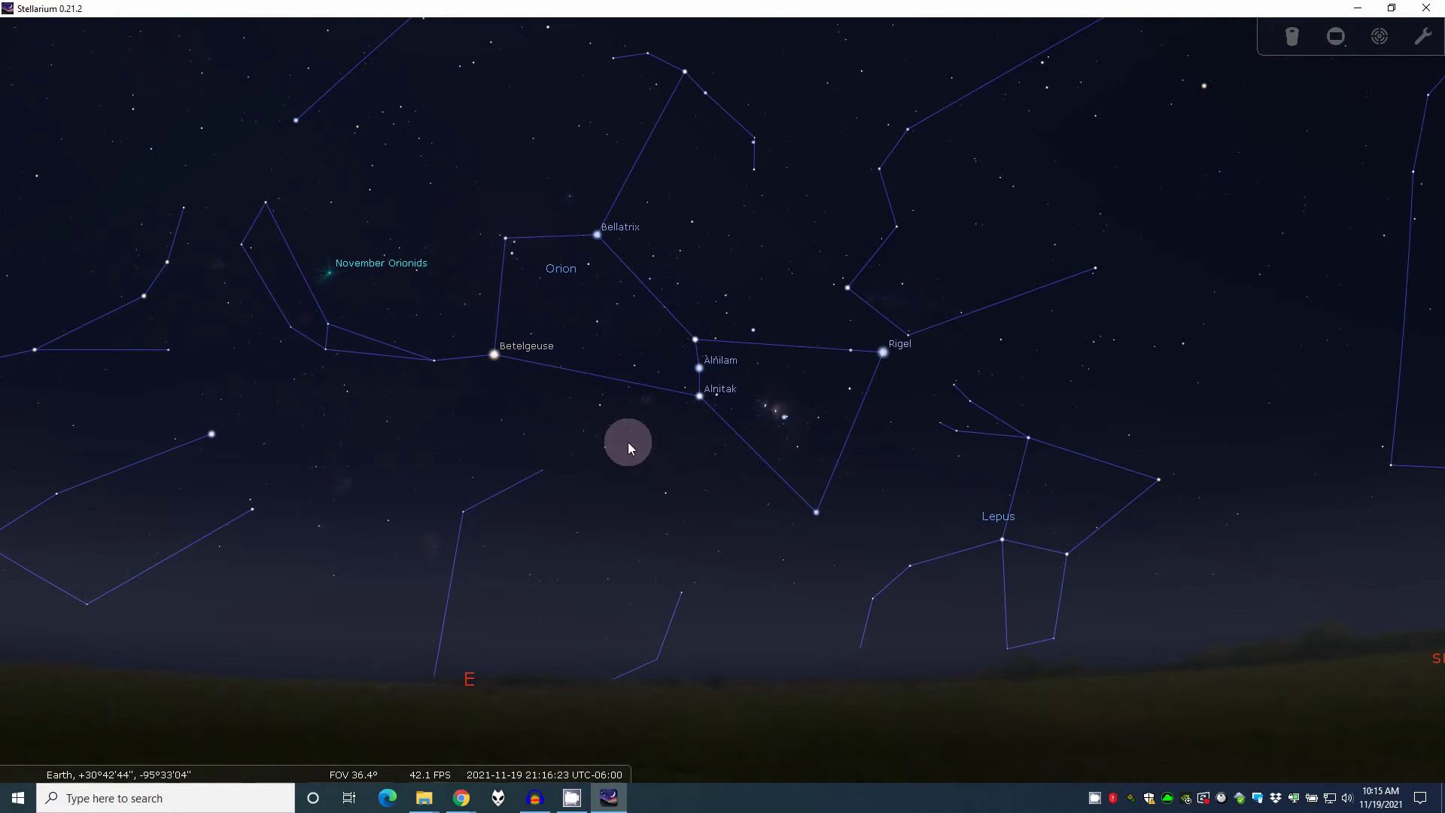
pyautogui.moveTo(508, 425); pyautogui.dragTo(561, 428)
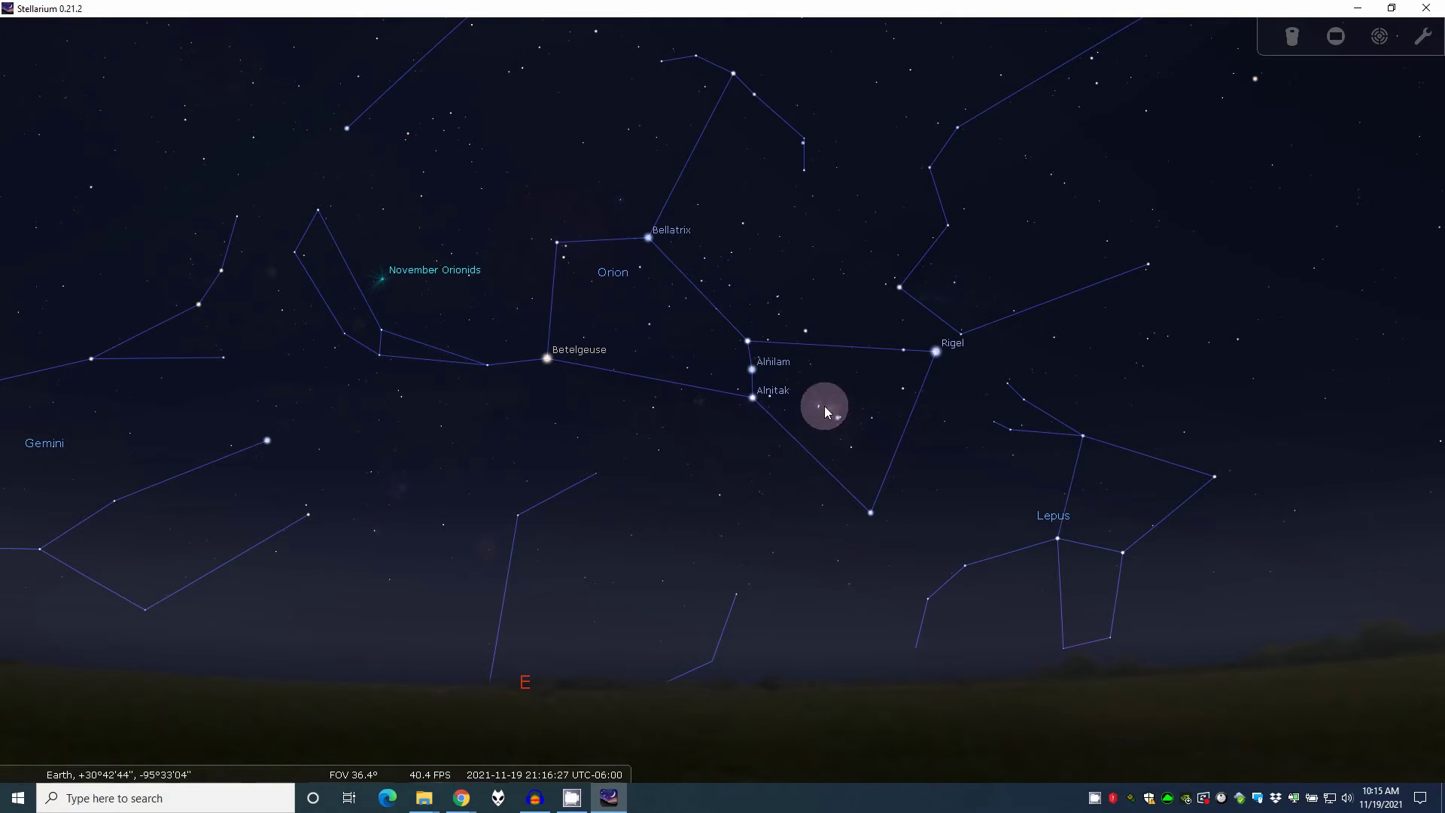
pyautogui.scroll(5, 842, 432)
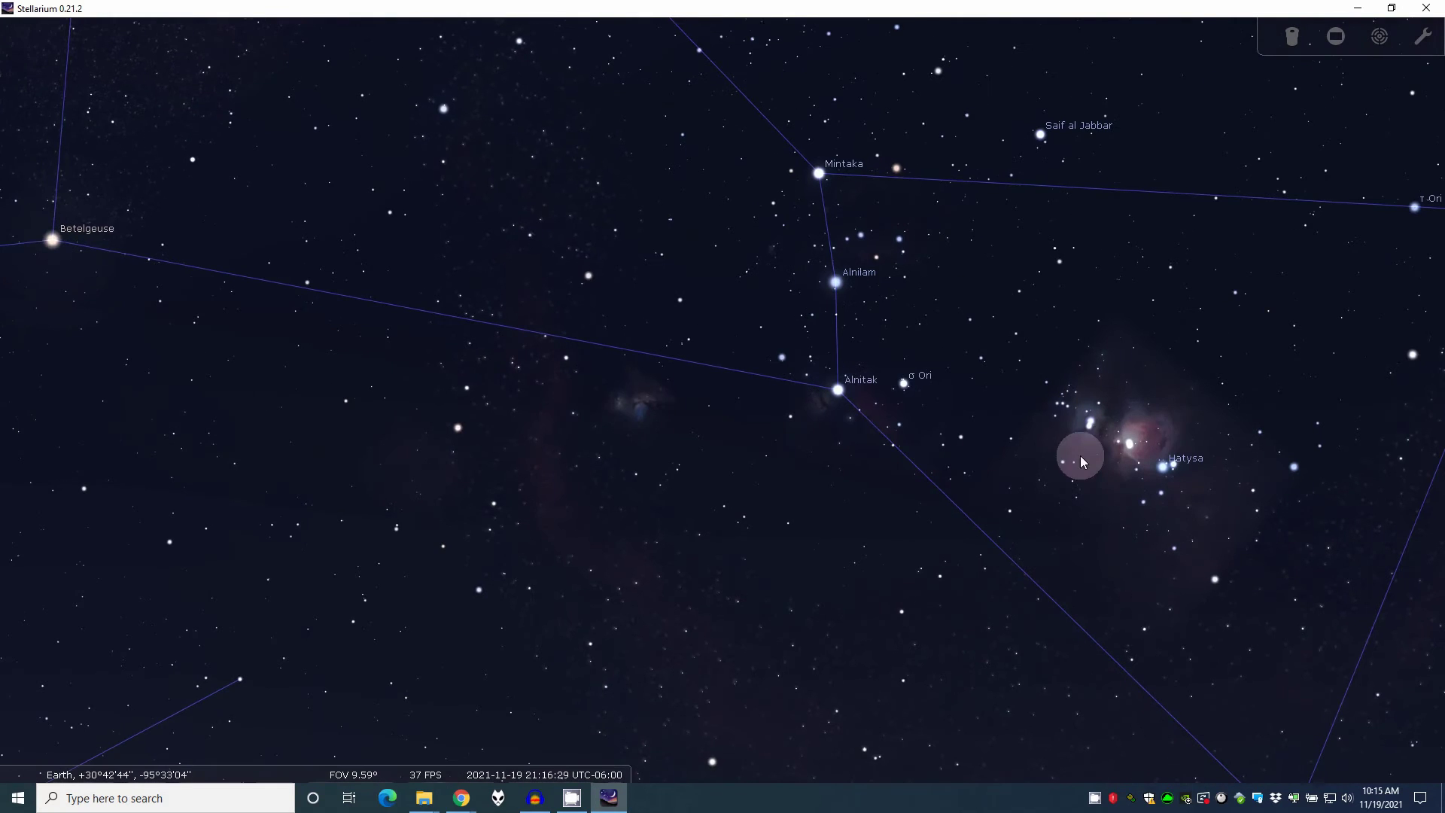
pyautogui.scroll(-6, 860, 472)
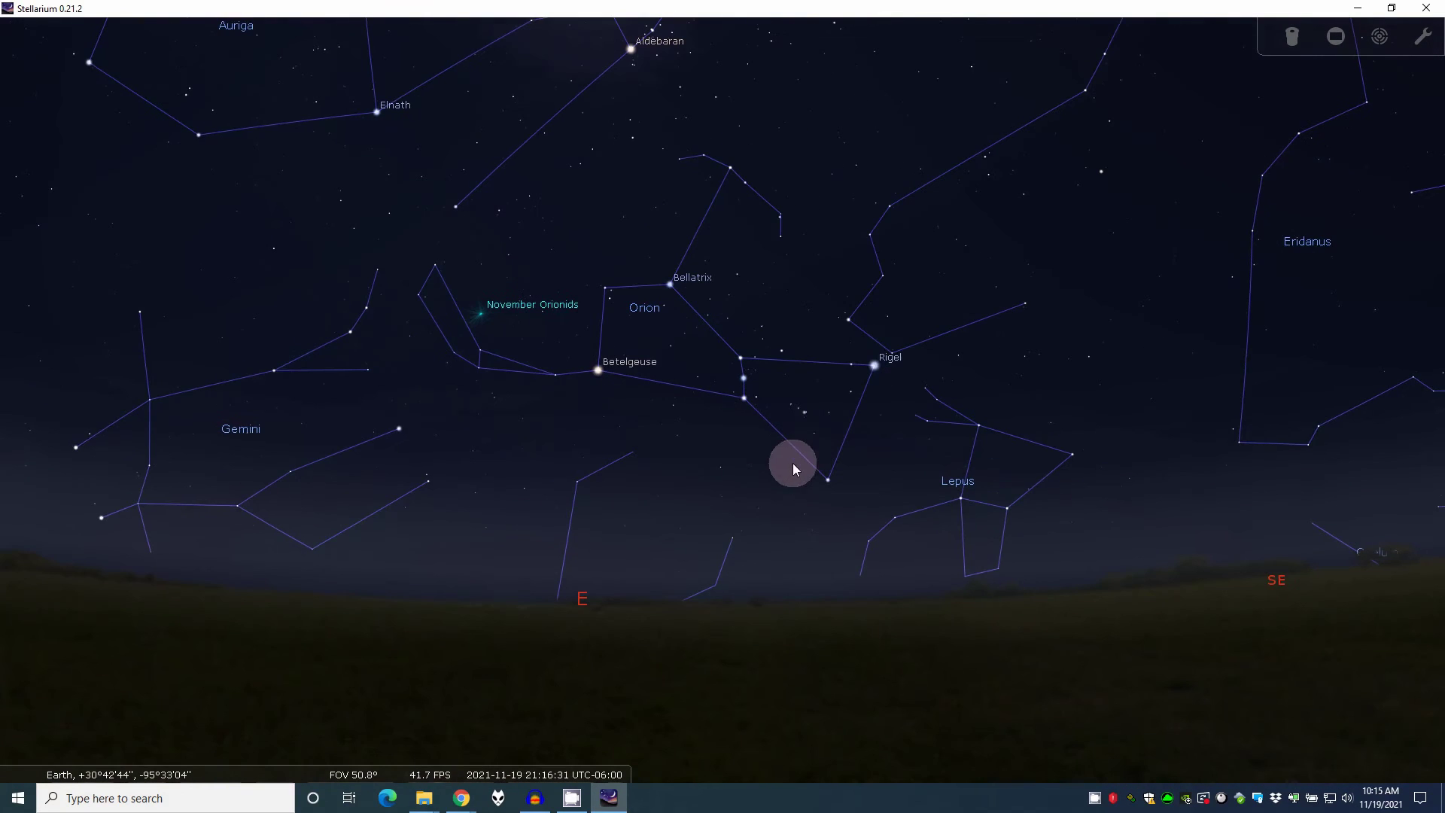
pyautogui.scroll(-4, 698, 449)
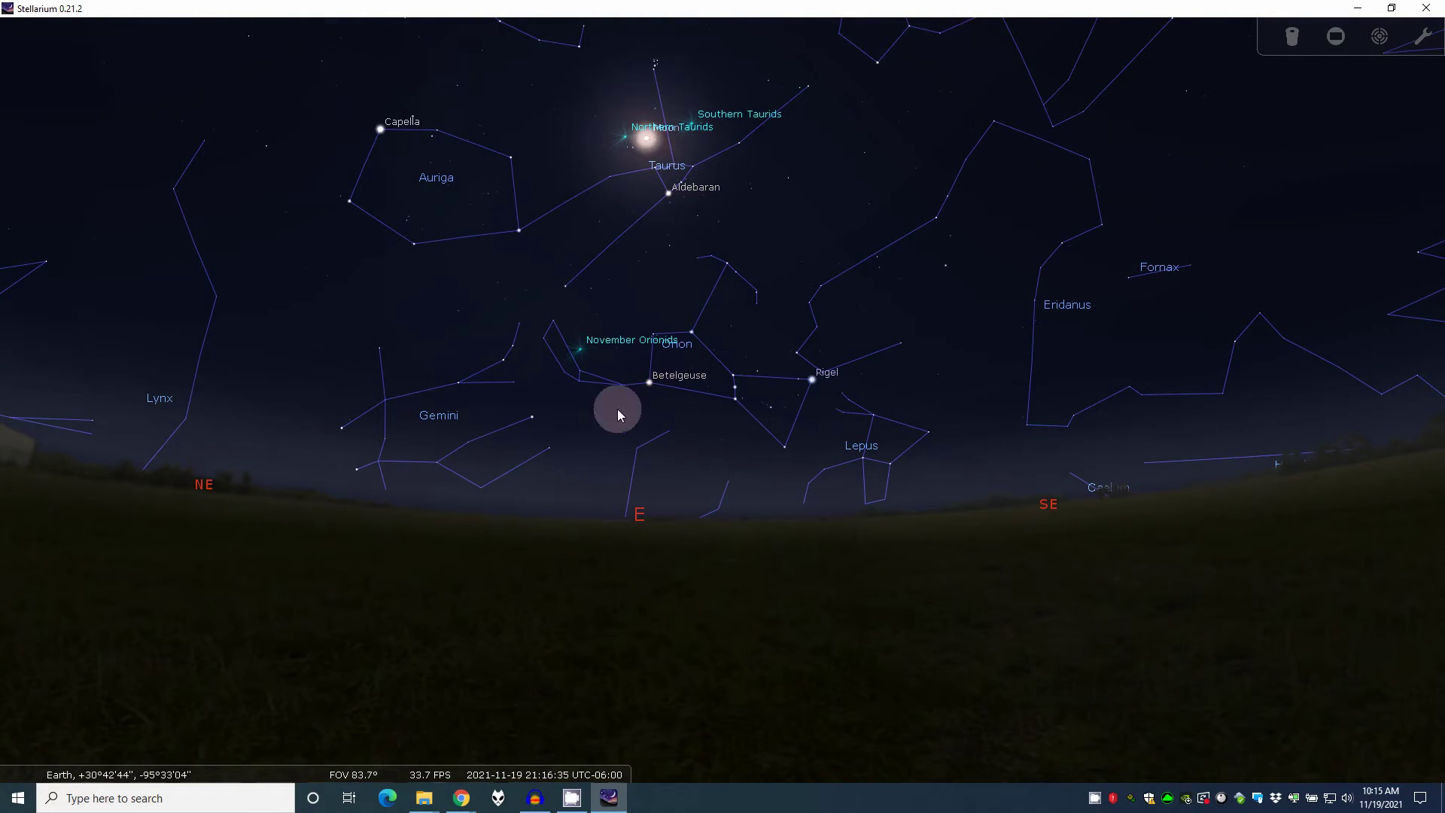
pyautogui.moveTo(26, 471)
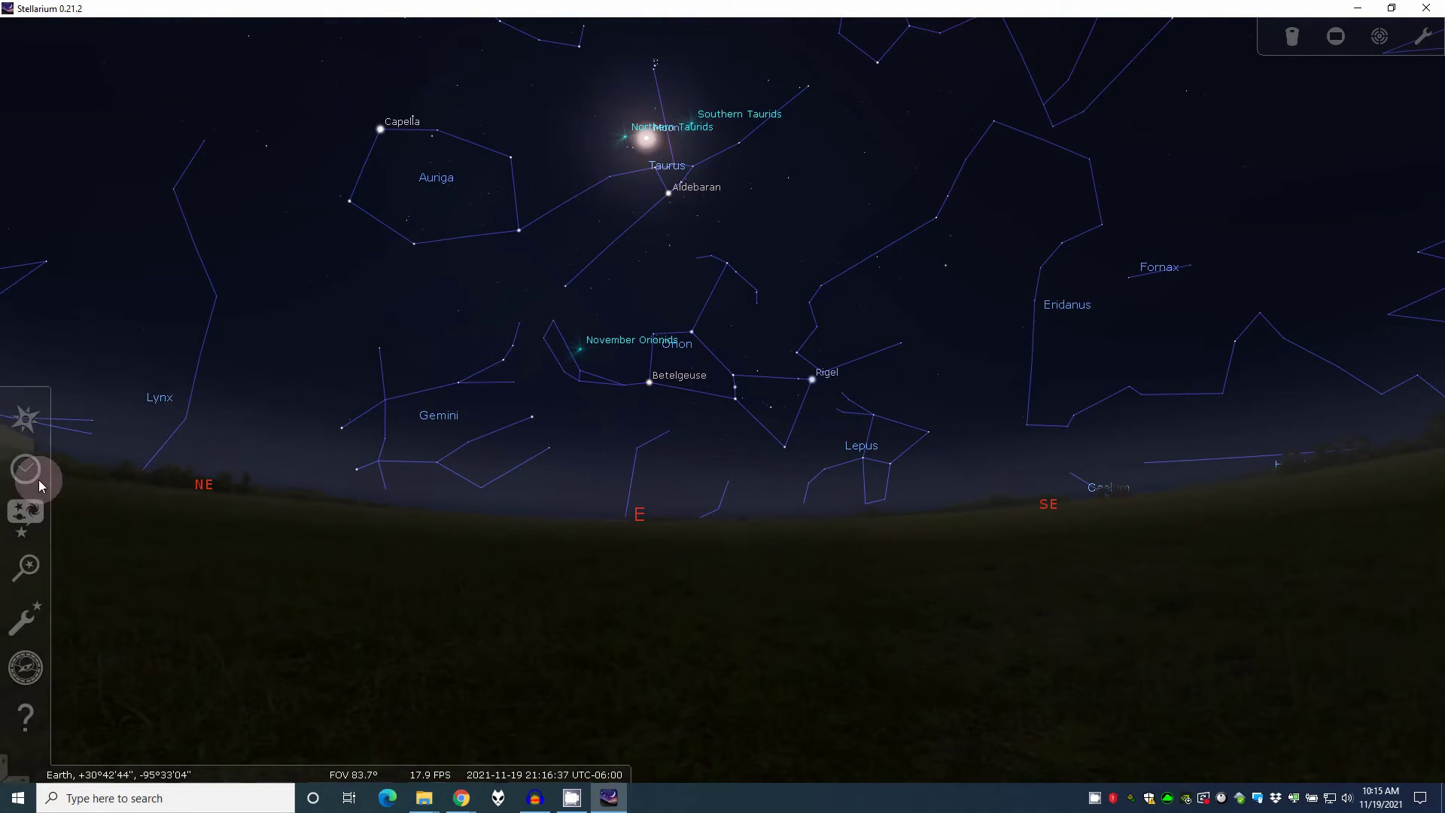
# Search for 'orion ne' and select the Great Orion Nebula (M 42) from the suggestions
pyautogui.click(29, 566)
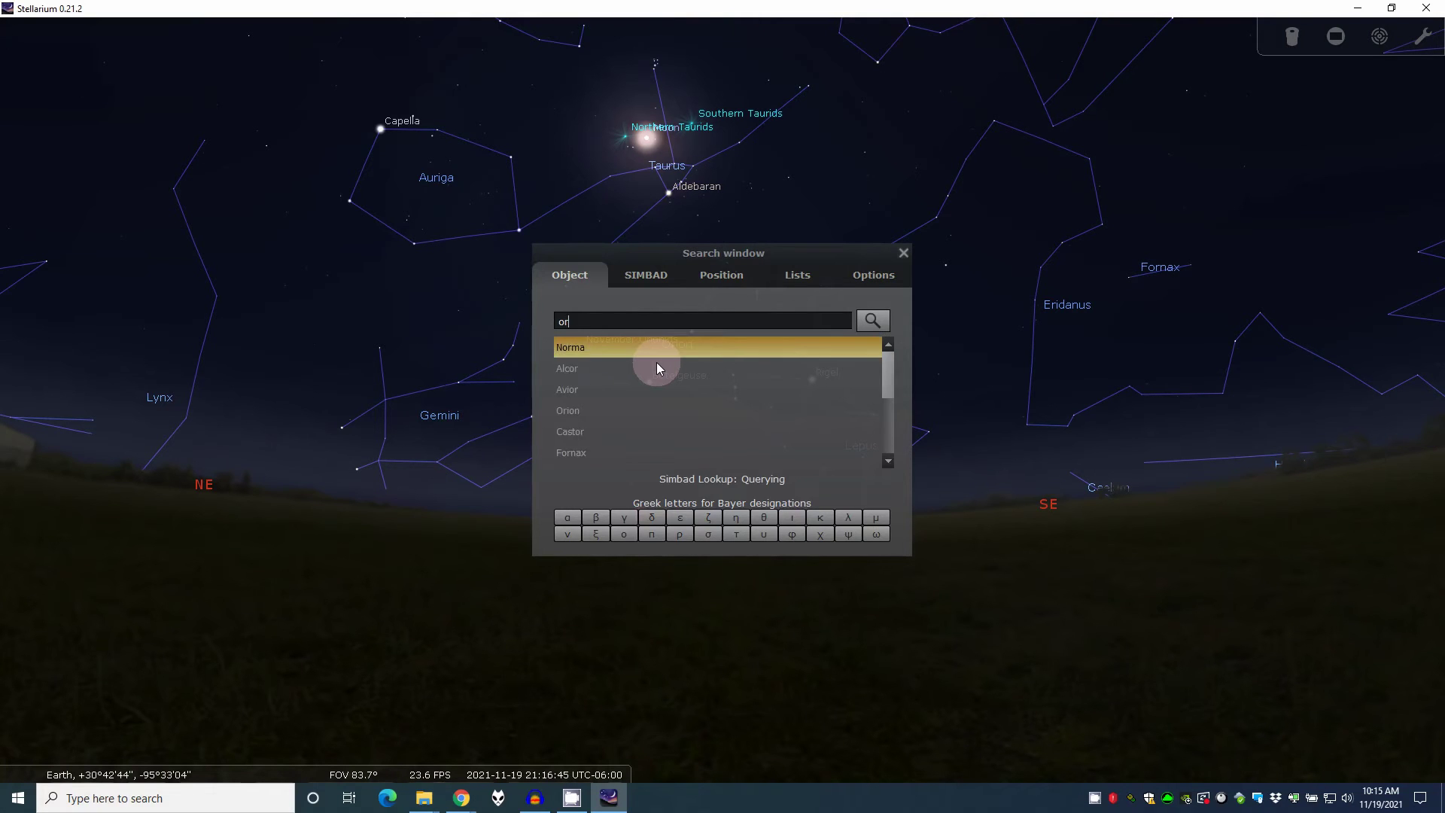
pyautogui.write('on ne')
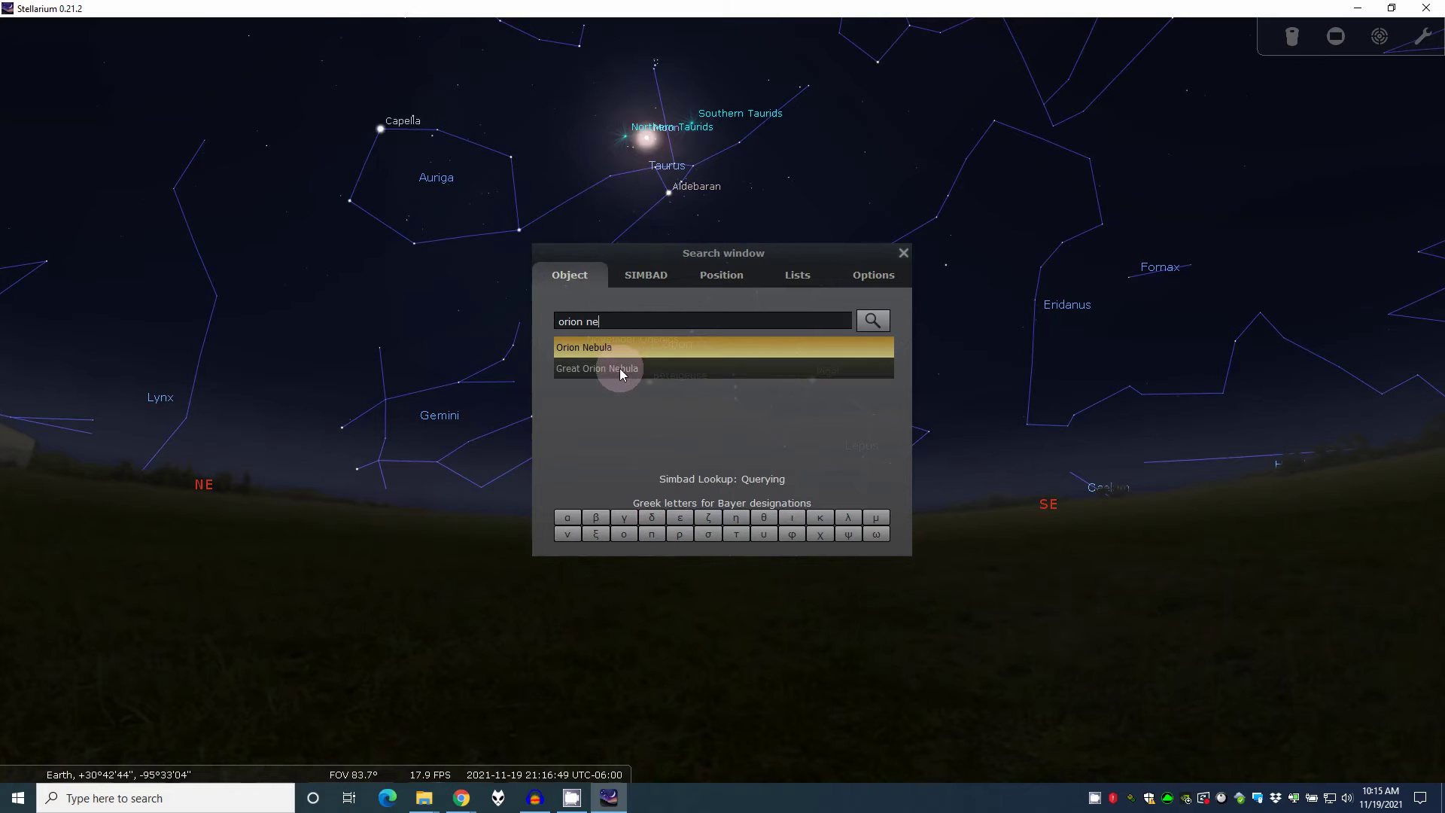
pyautogui.click(621, 369)
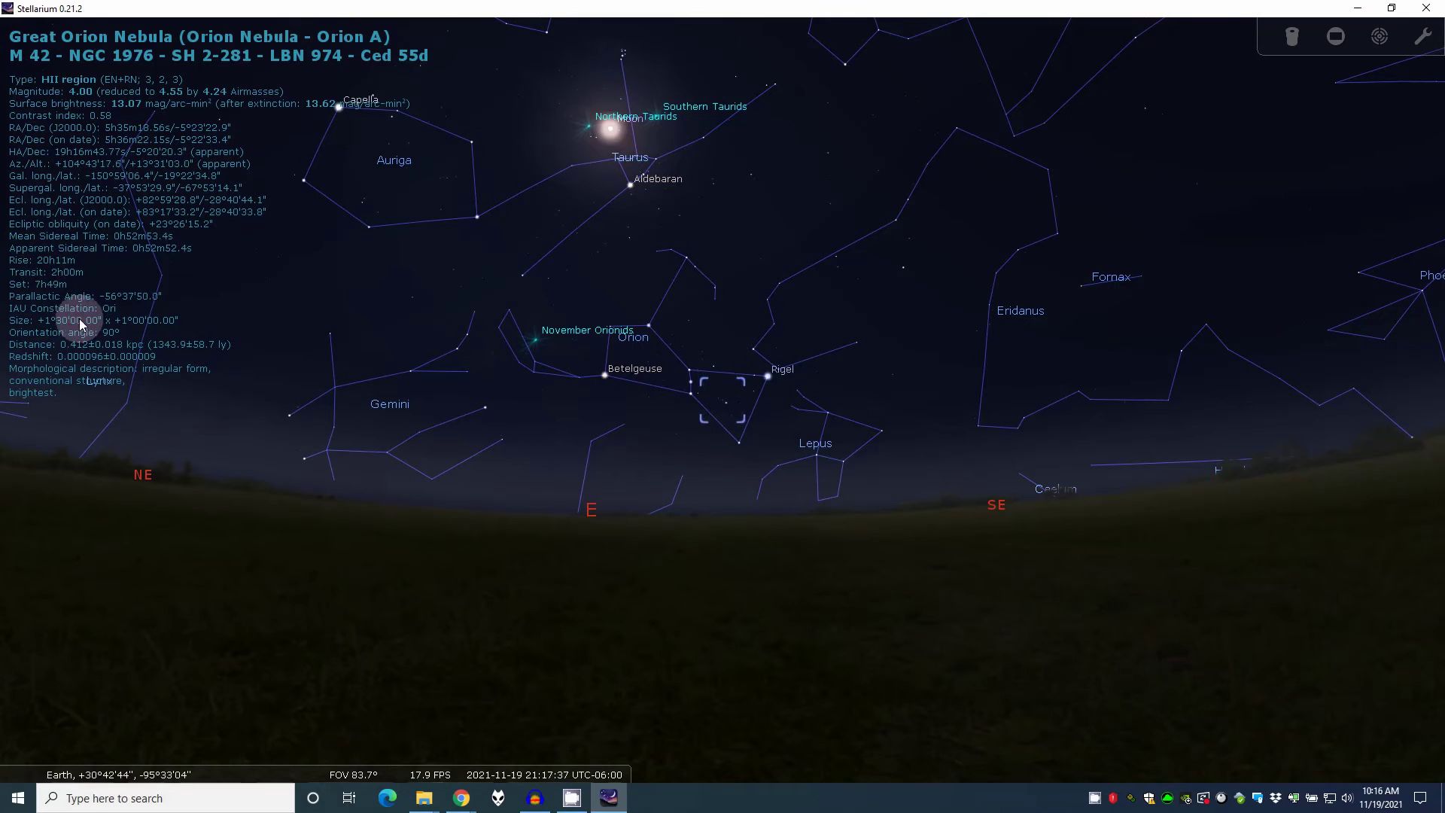
# Run time backwards to about 20:11 on 2021-11-19, then restore the normal time rate
pyautogui.moveTo(546, 771)
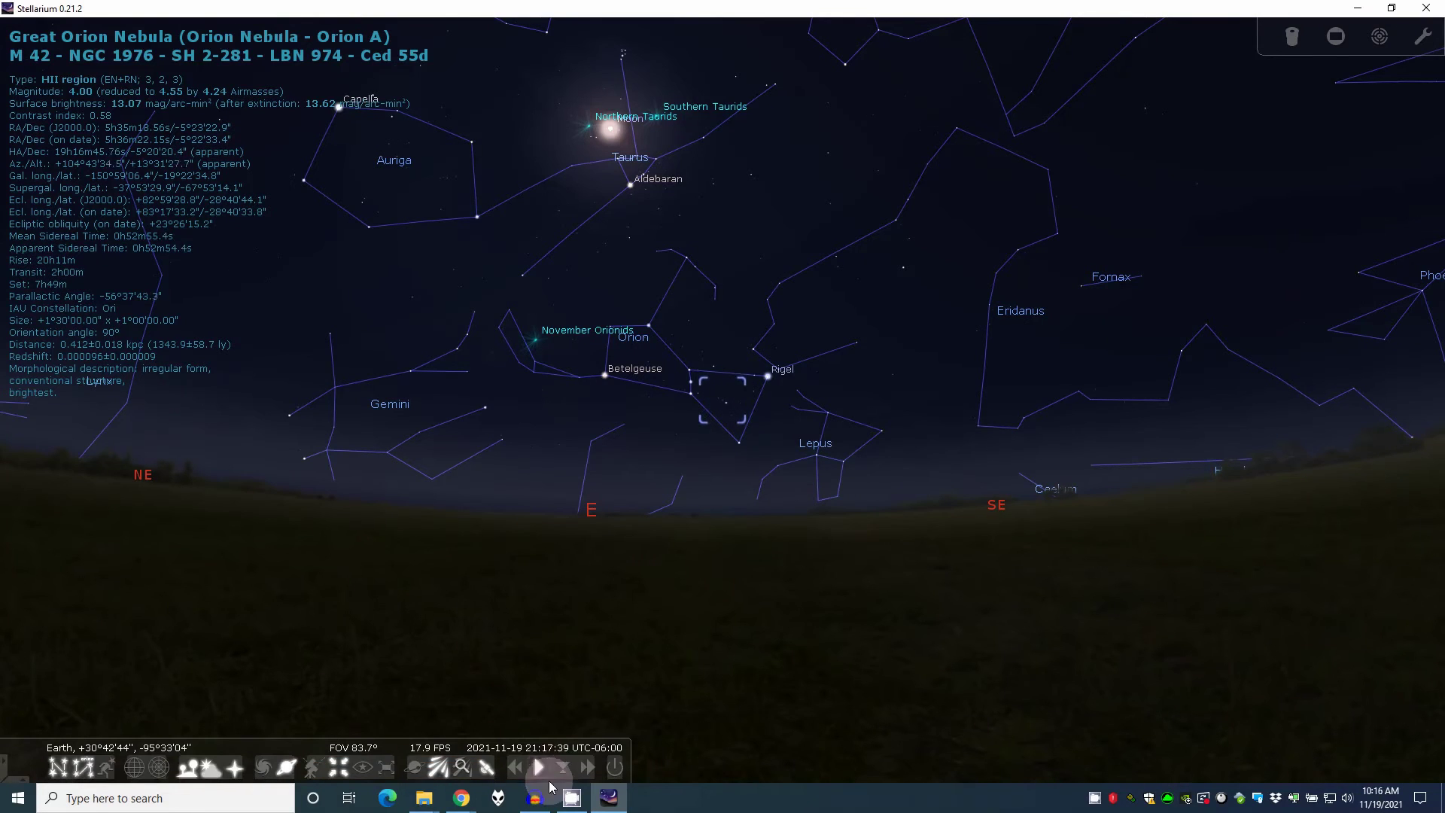
pyautogui.click(518, 767)
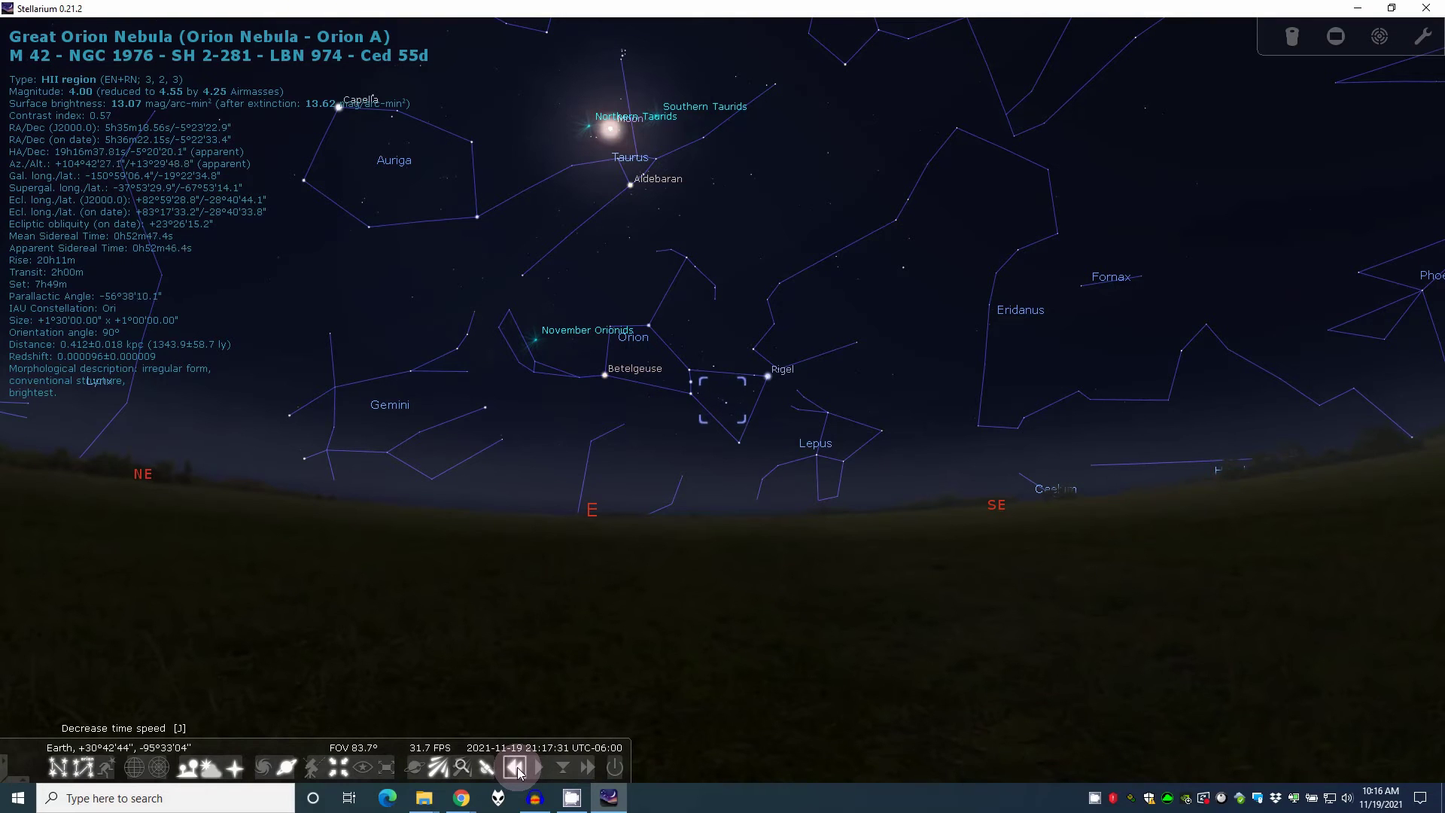
pyautogui.click(517, 767)
pyautogui.click(517, 767)
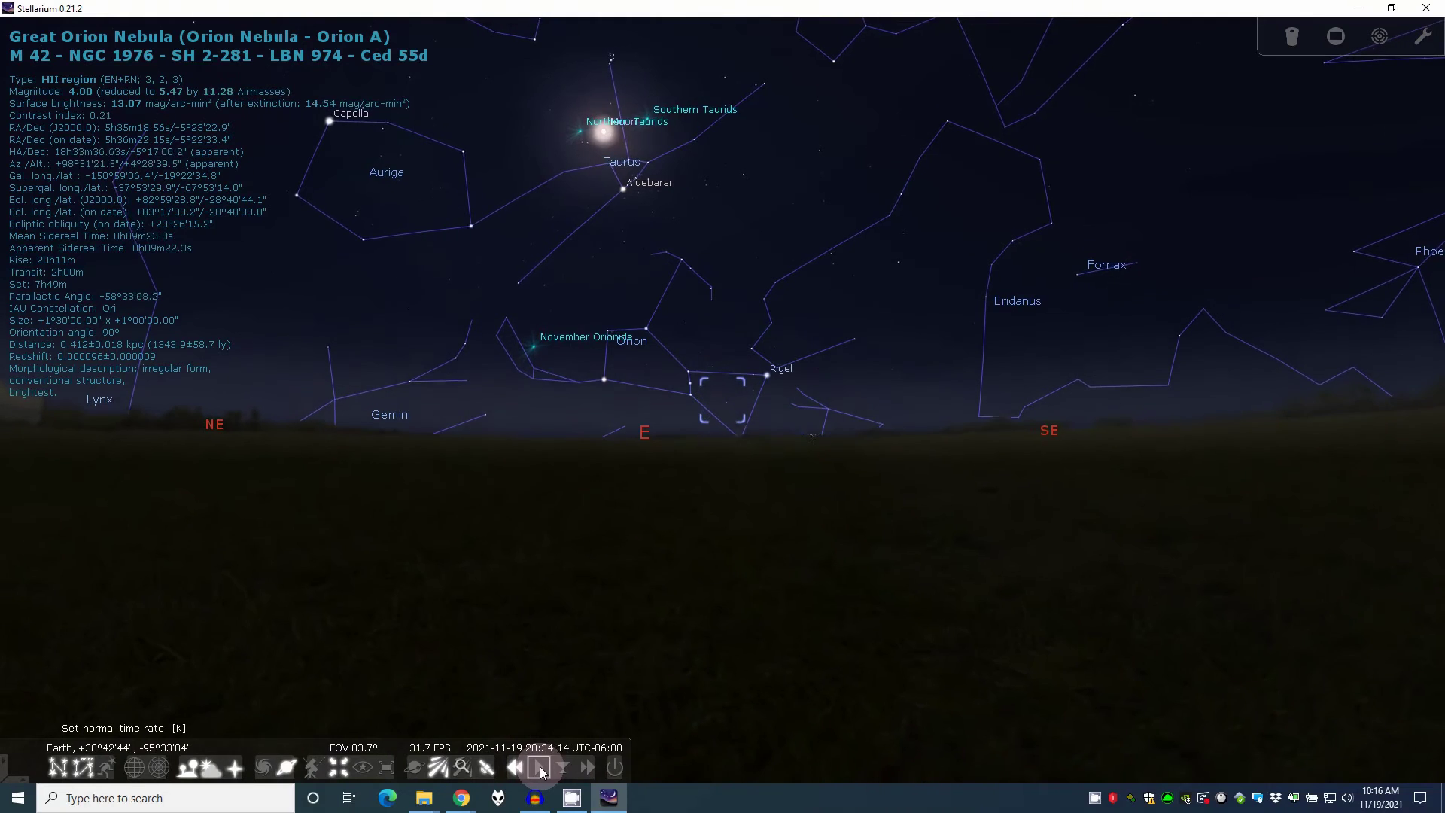
pyautogui.click(539, 766)
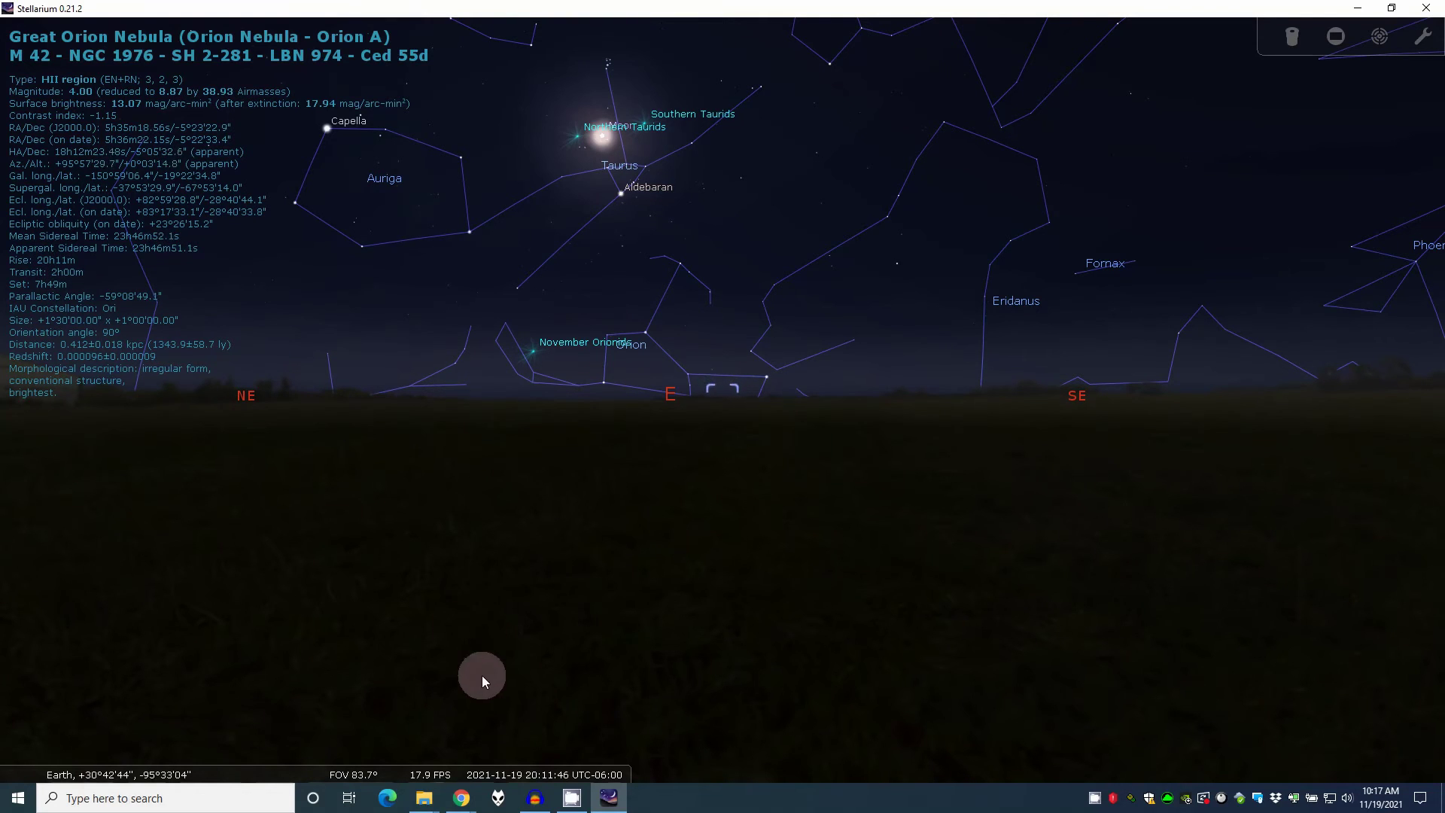
# Fast-forward to about 02:09 on 2021-11-20, restore normal rate, and lower the view to the southern horizon
pyautogui.moveTo(527, 766)
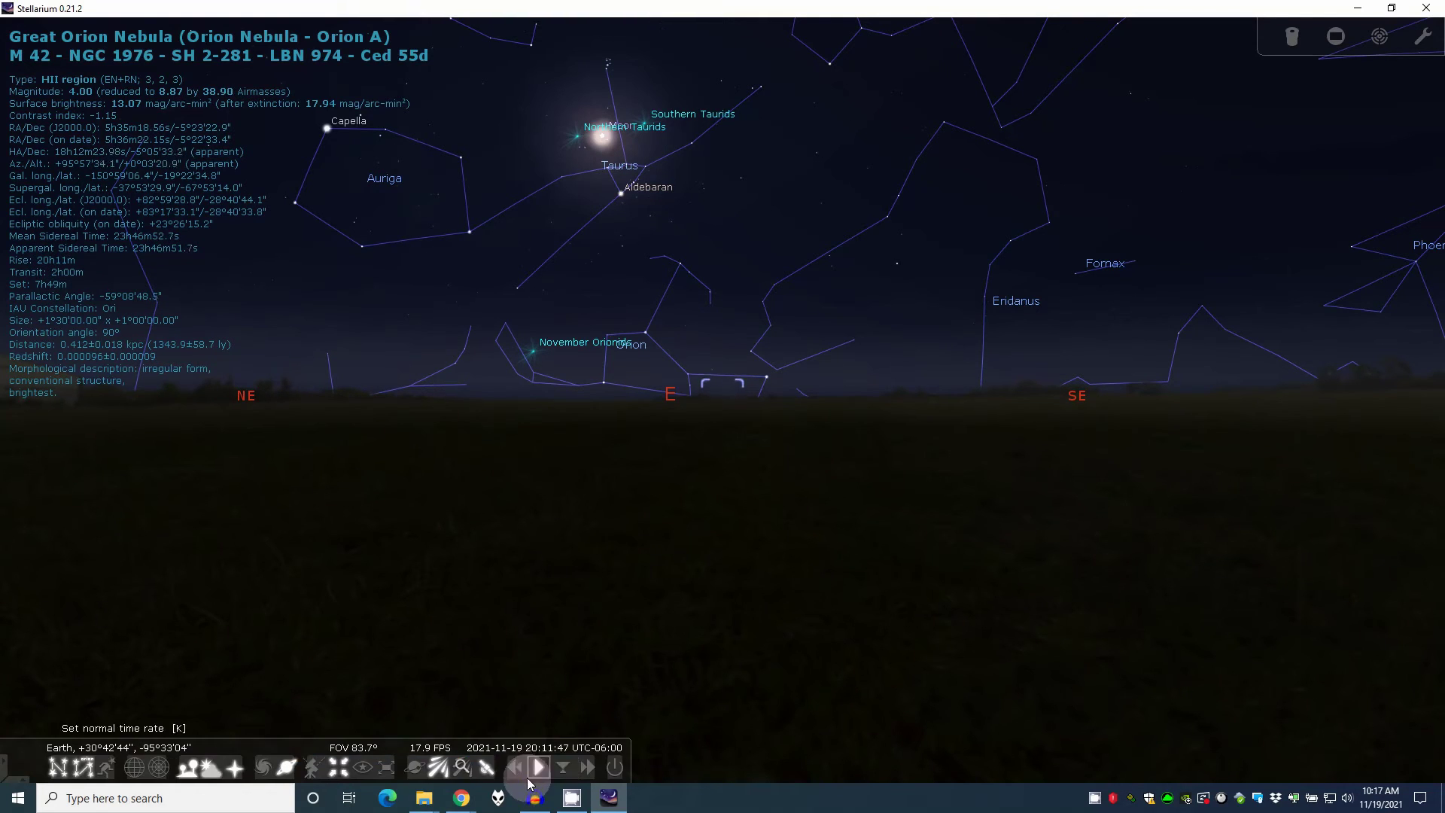
pyautogui.click(586, 767)
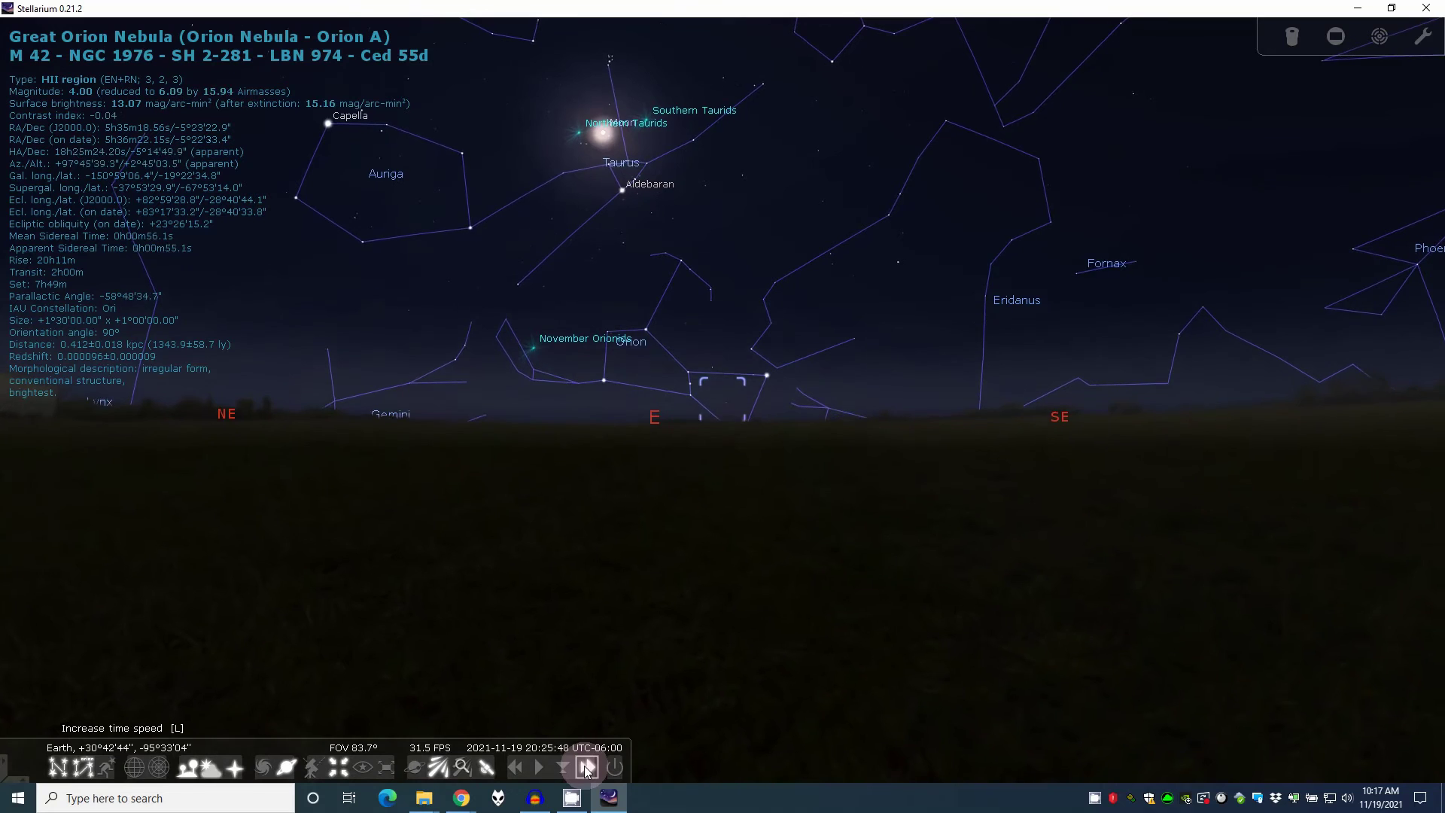
pyautogui.click(586, 767)
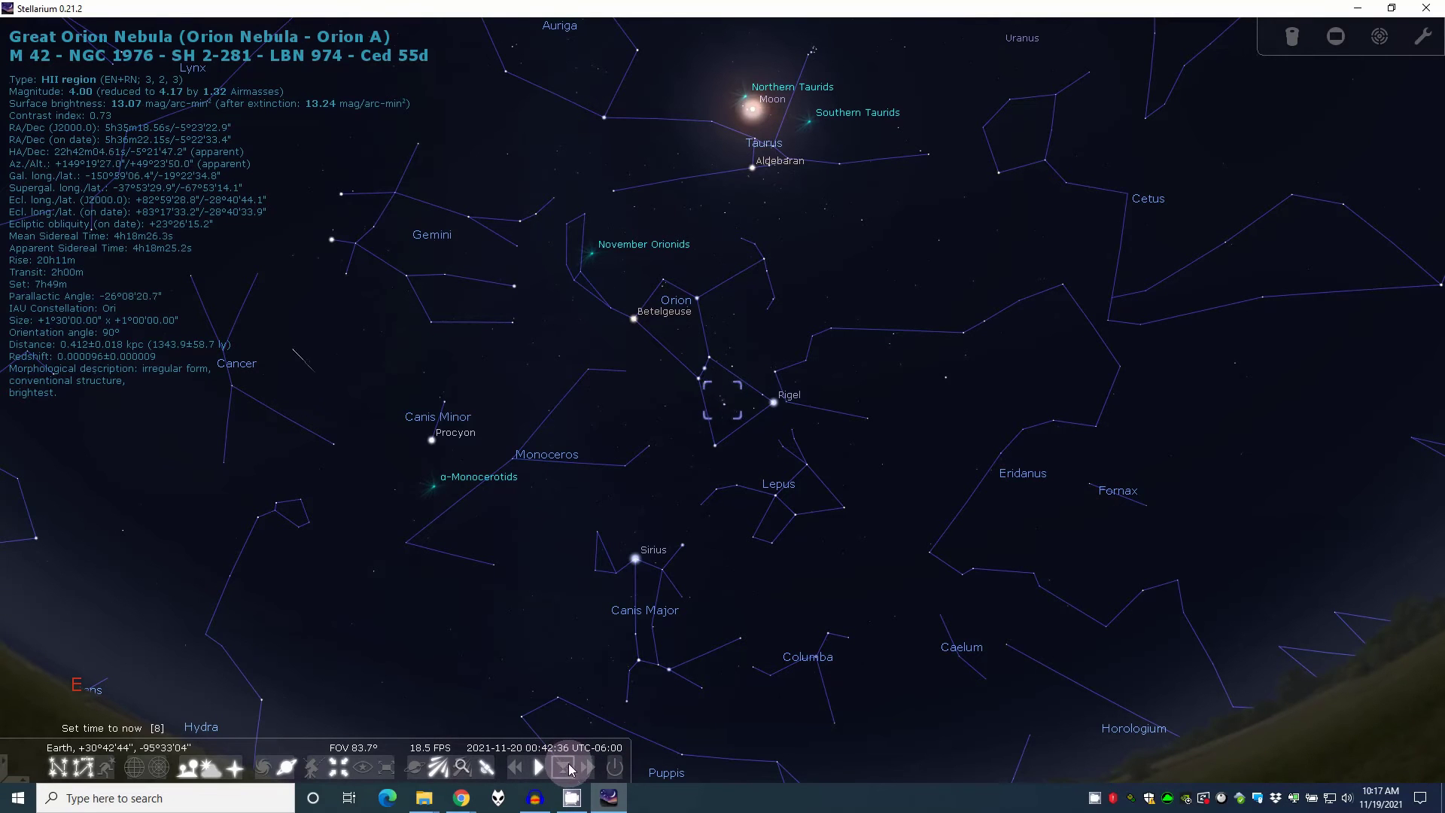
pyautogui.click(587, 766)
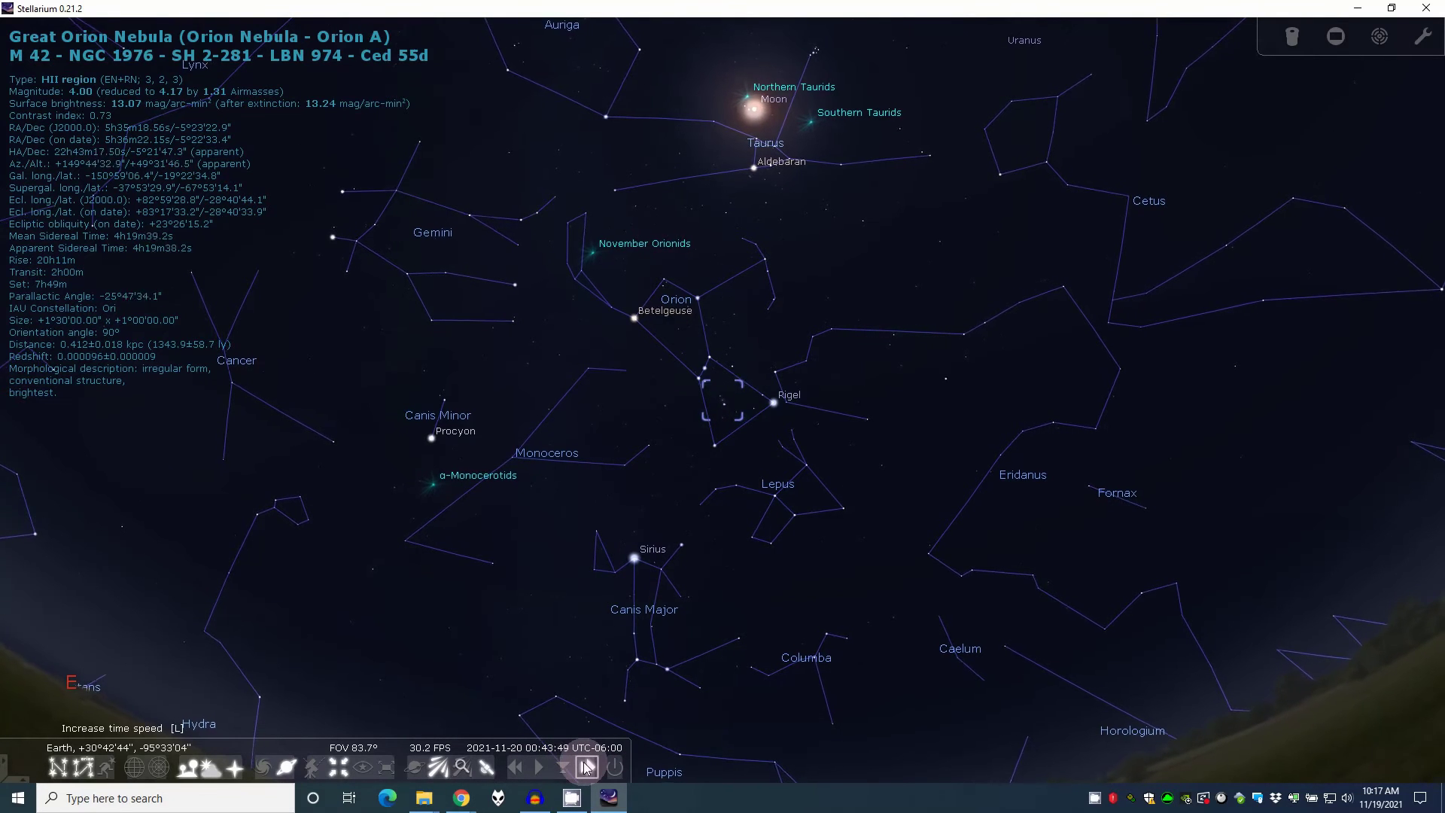
pyautogui.click(587, 767)
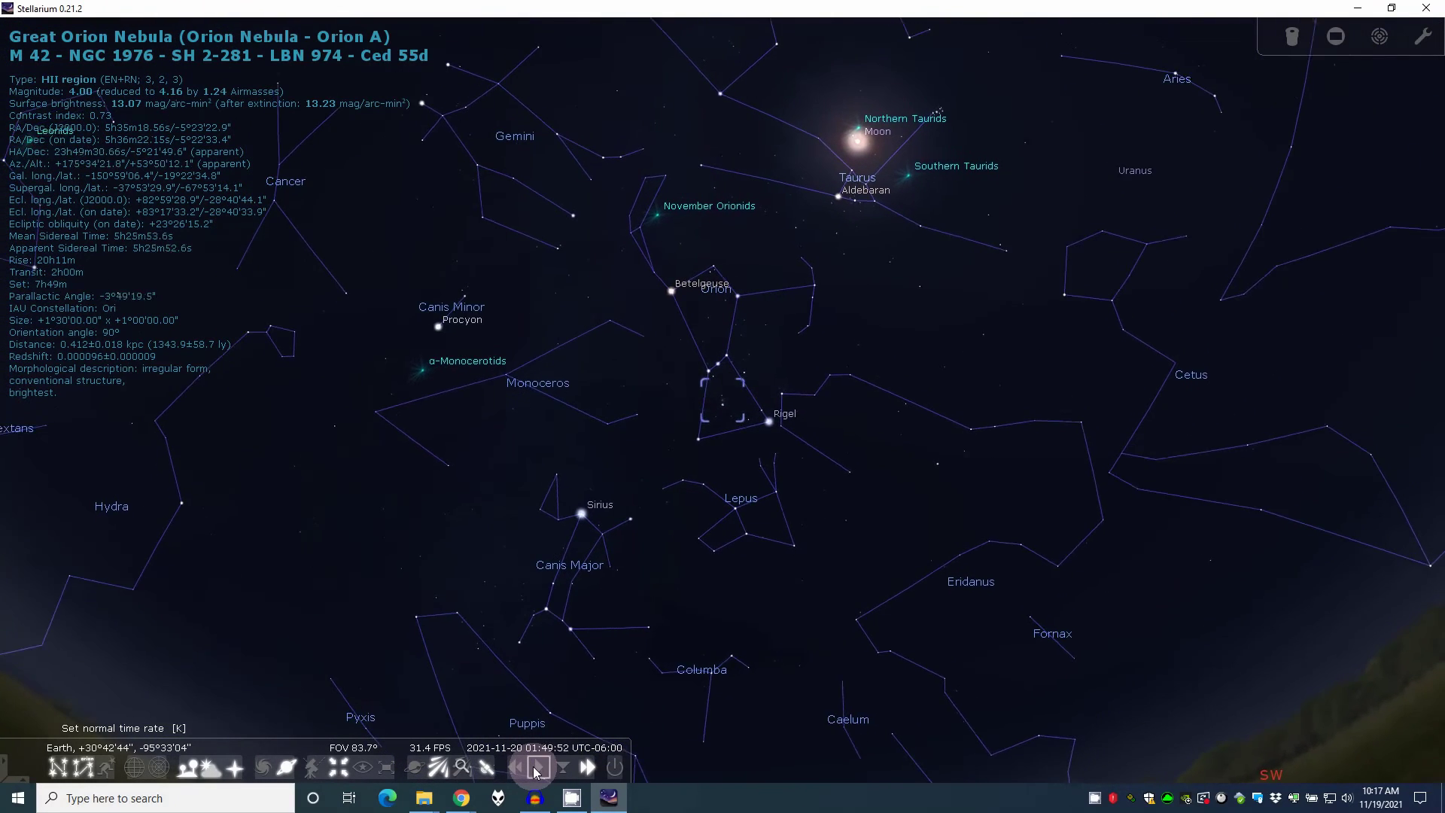
pyautogui.click(538, 768)
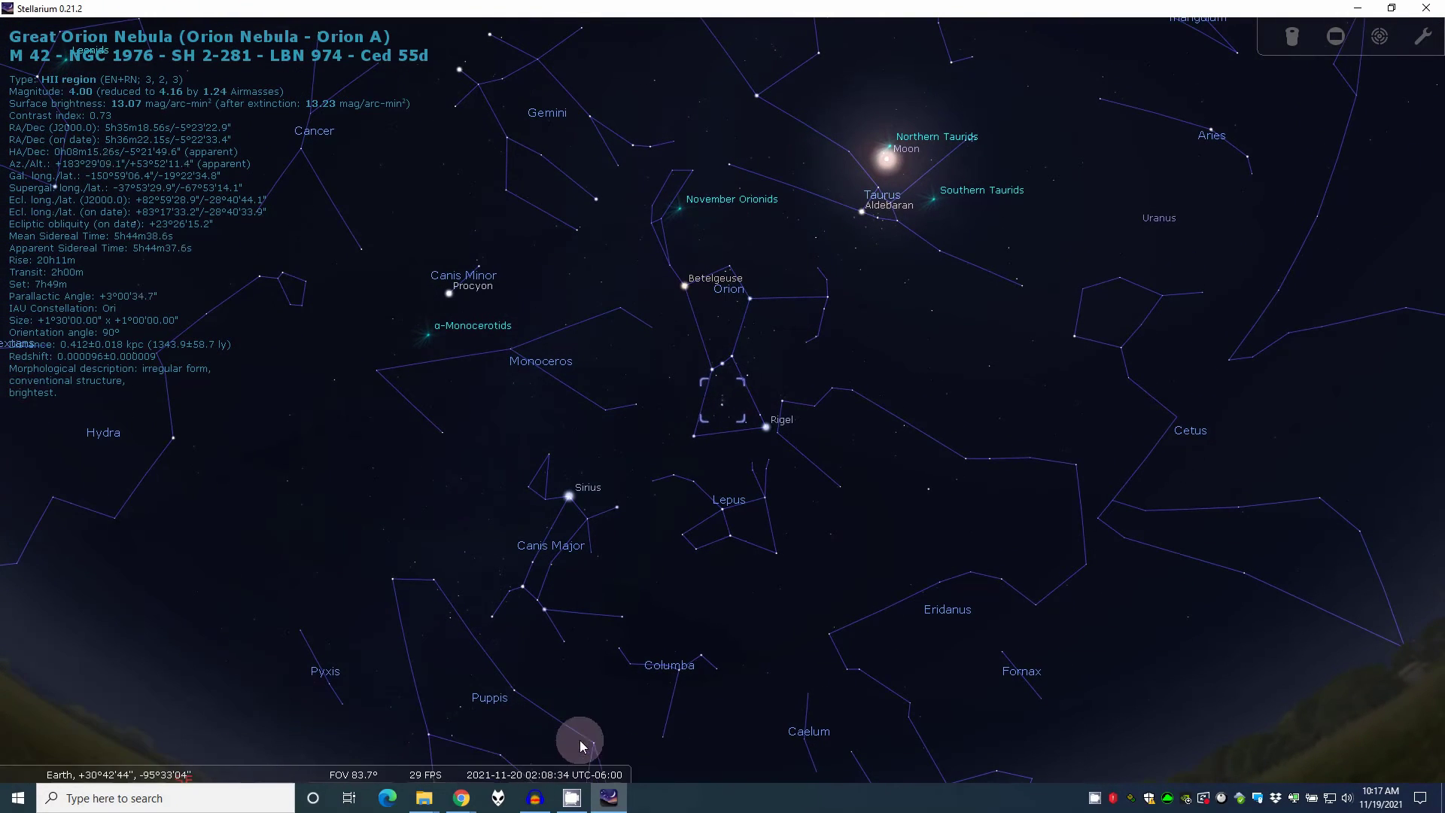
pyautogui.moveTo(729, 688); pyautogui.dragTo(726, 523)
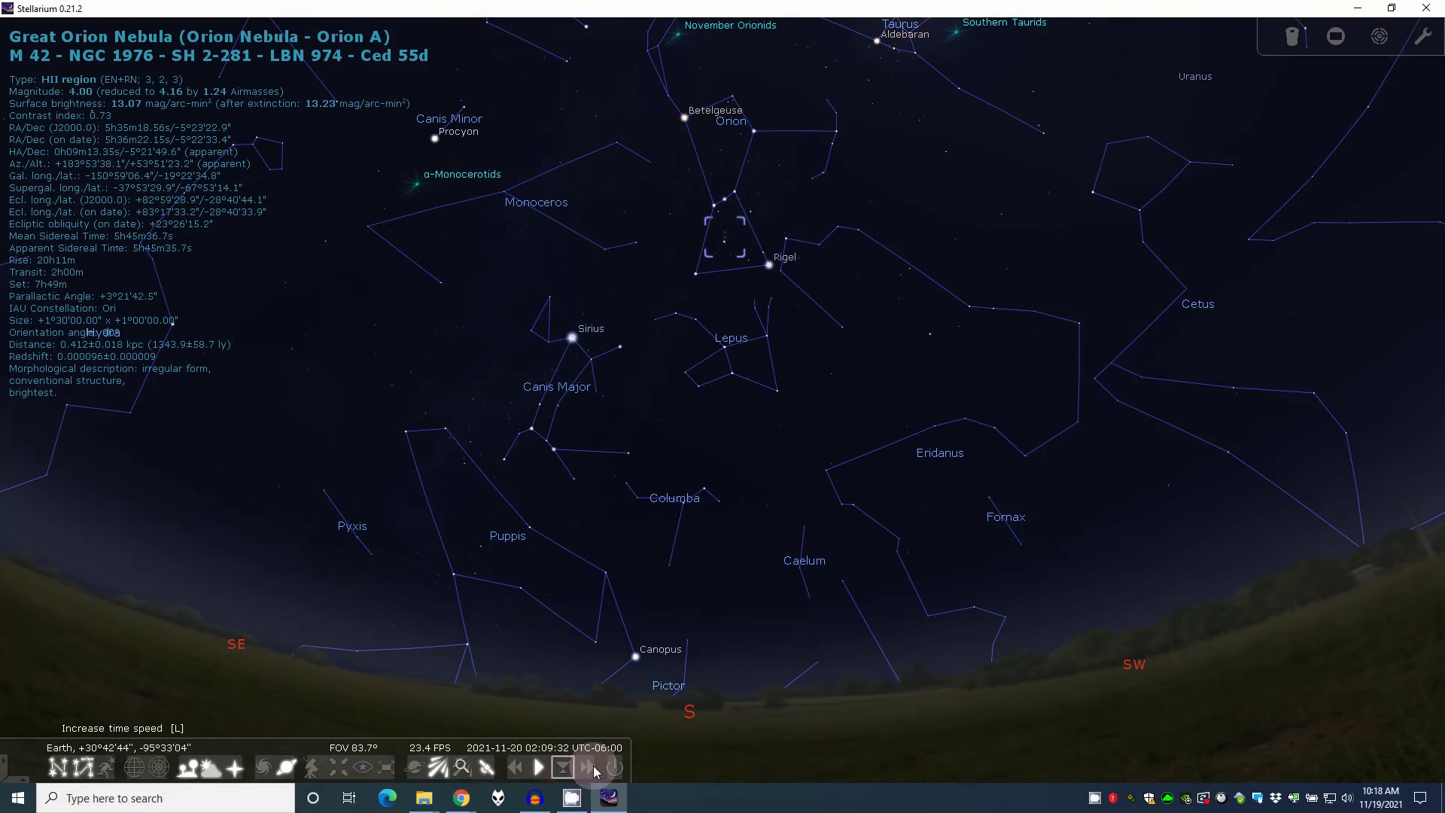
# Fast-forward time twice toward daylight, returning to the normal rate each time
pyautogui.click(594, 769)
pyautogui.click(594, 770)
pyautogui.click(591, 770)
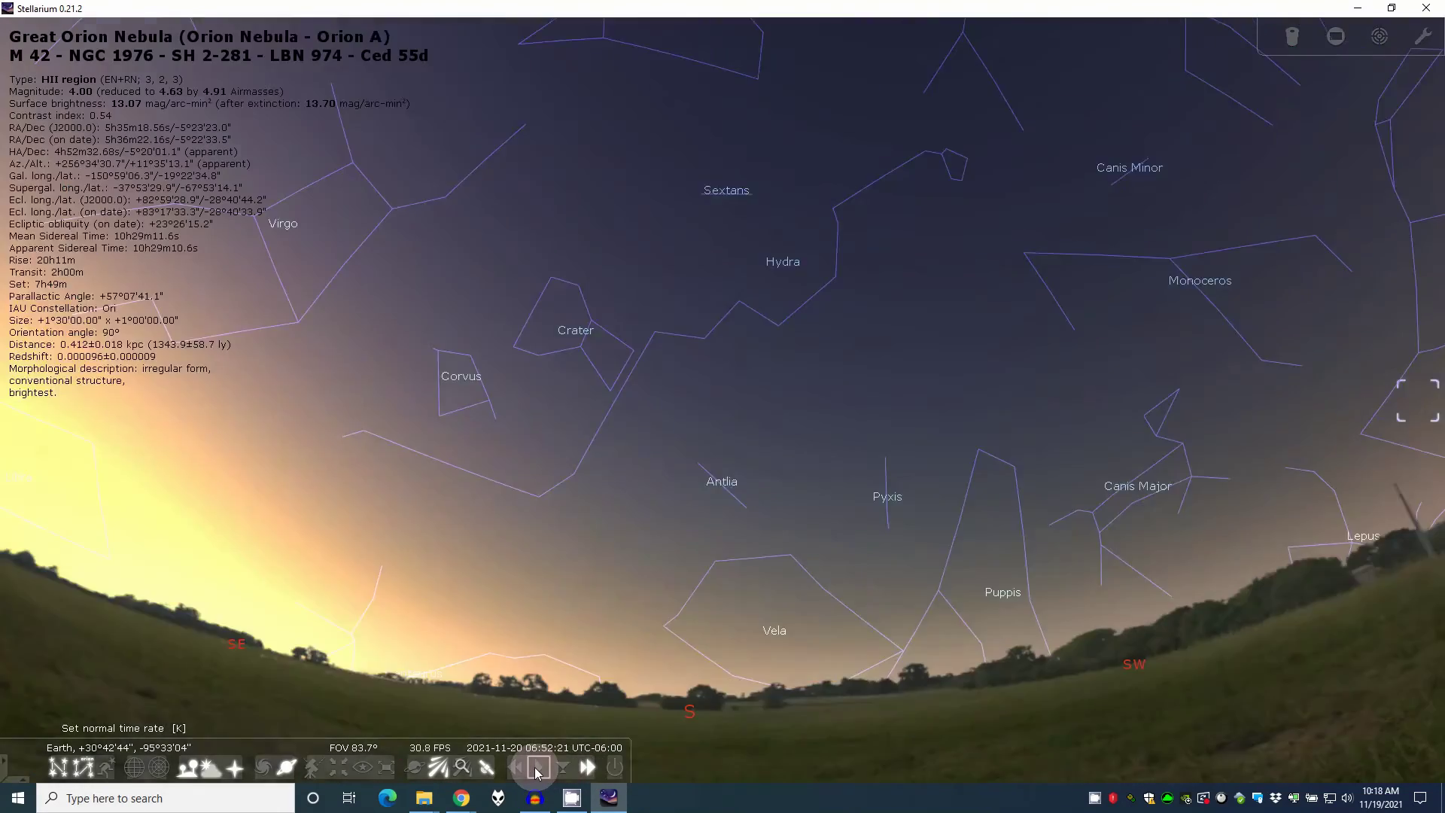
pyautogui.click(538, 769)
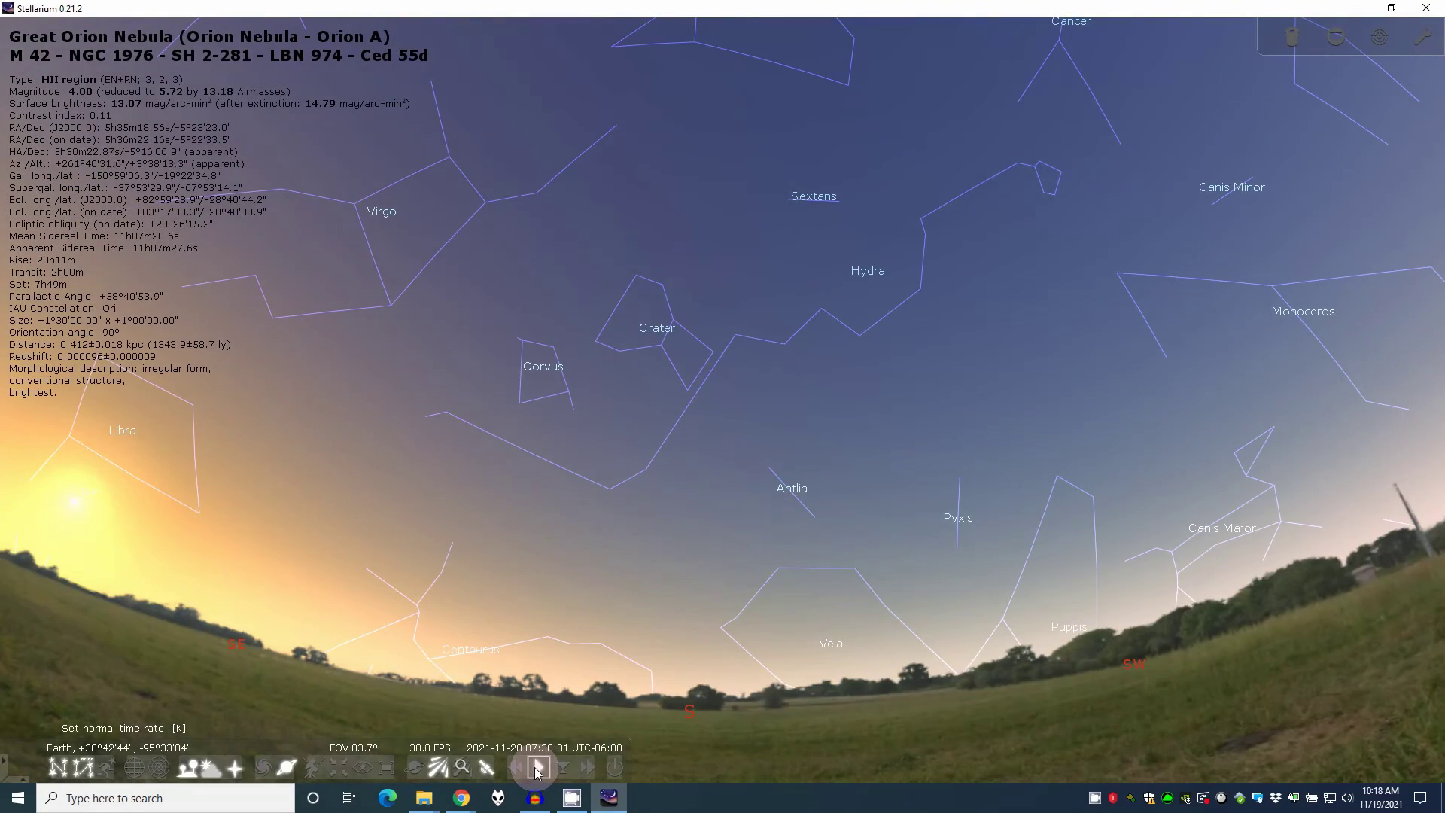
pyautogui.click(586, 770)
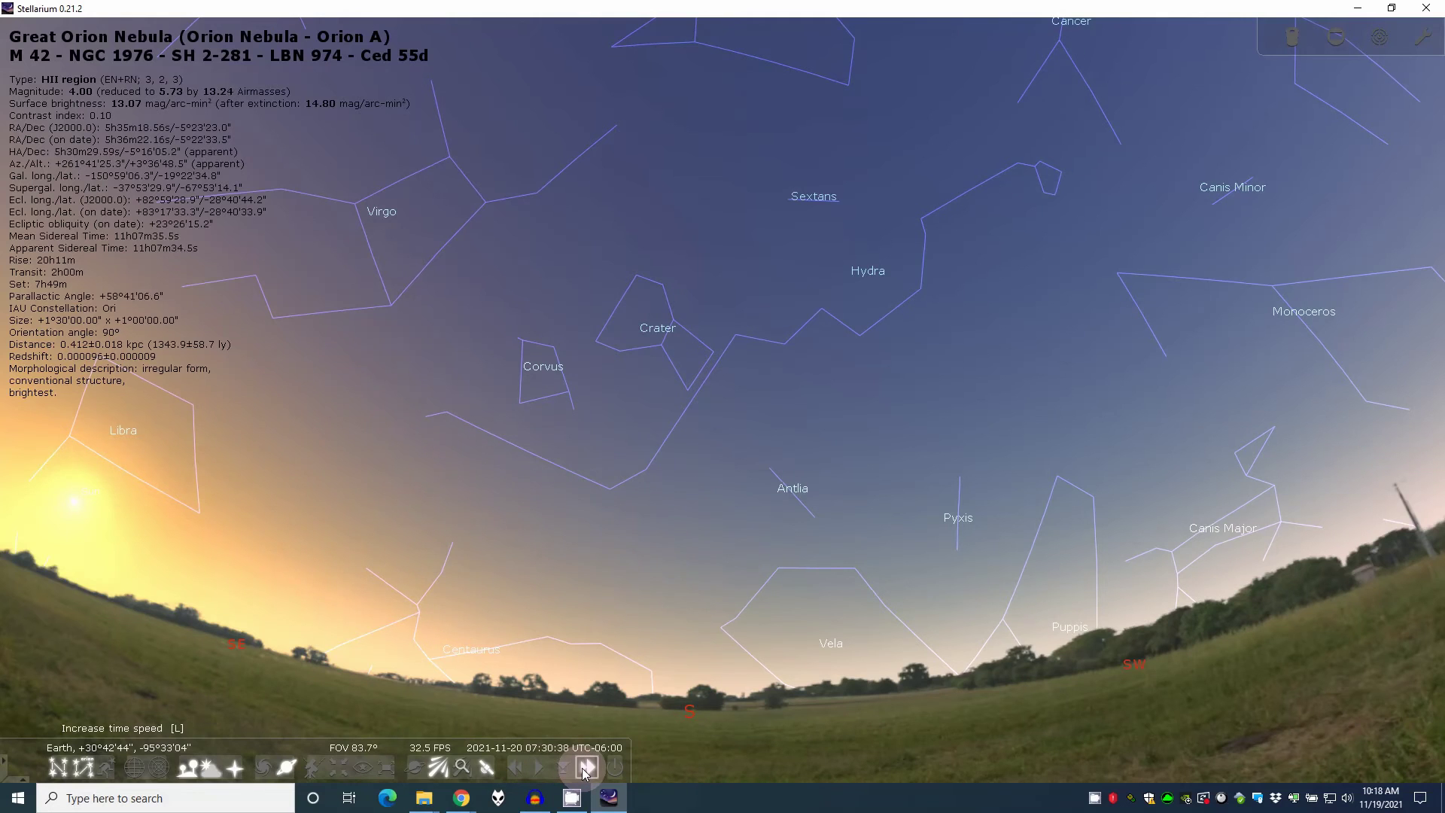
pyautogui.click(587, 769)
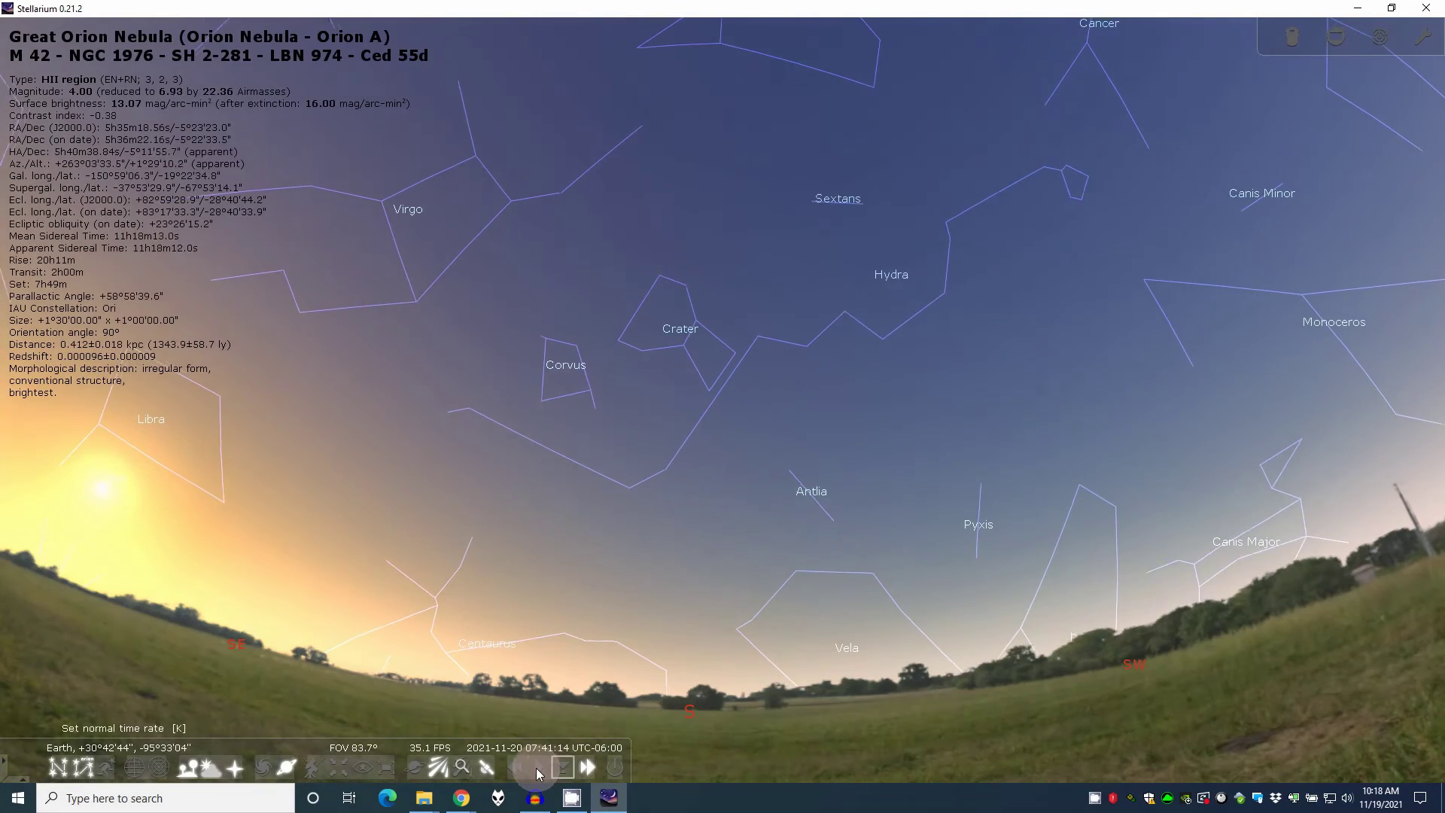
pyautogui.click(539, 769)
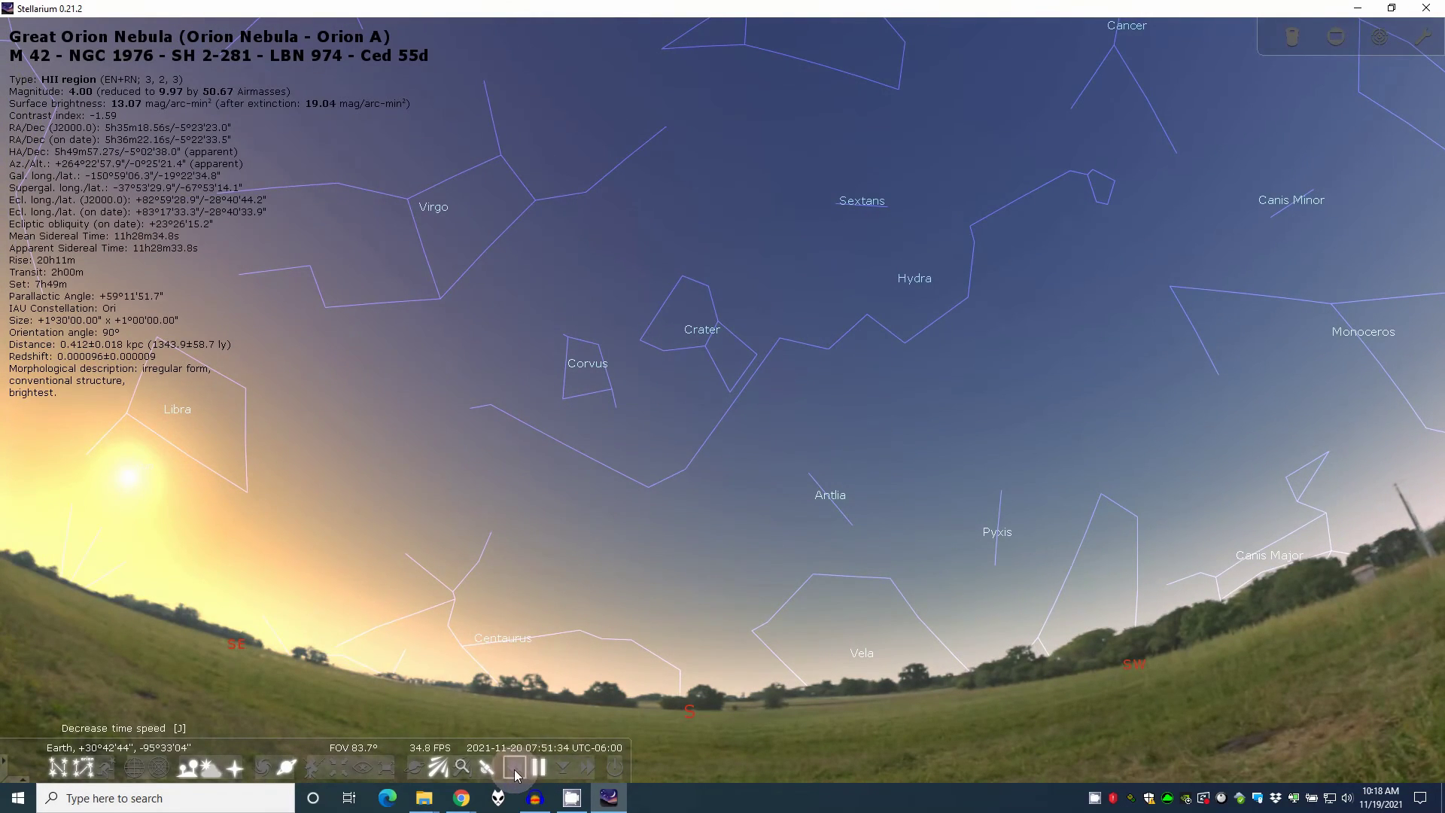
# Rewind briefly to about 07:49 and turn the view west toward Orion and Gemini
pyautogui.click(517, 774)
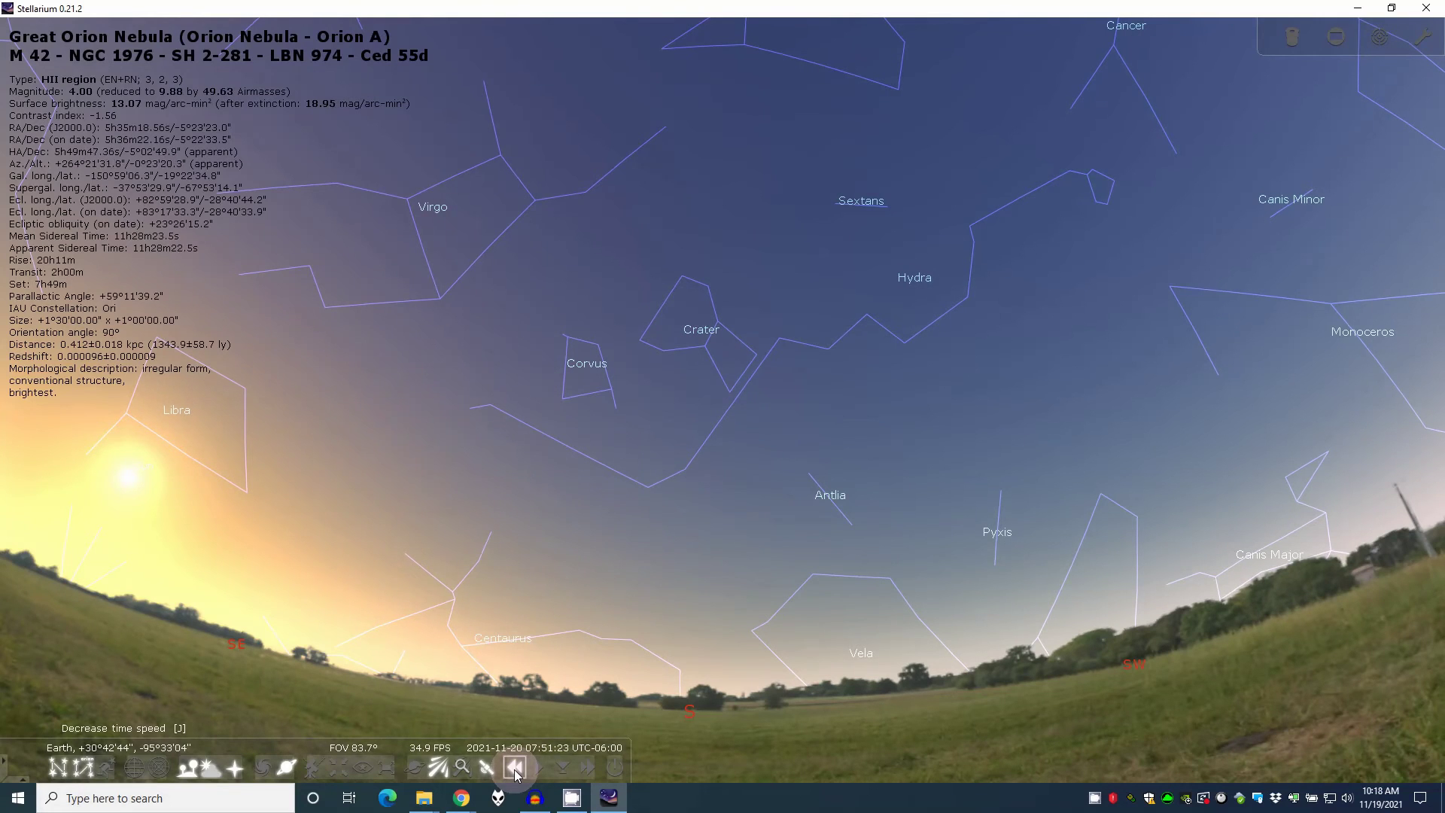
pyautogui.click(538, 770)
pyautogui.moveTo(1194, 613); pyautogui.dragTo(574, 625)
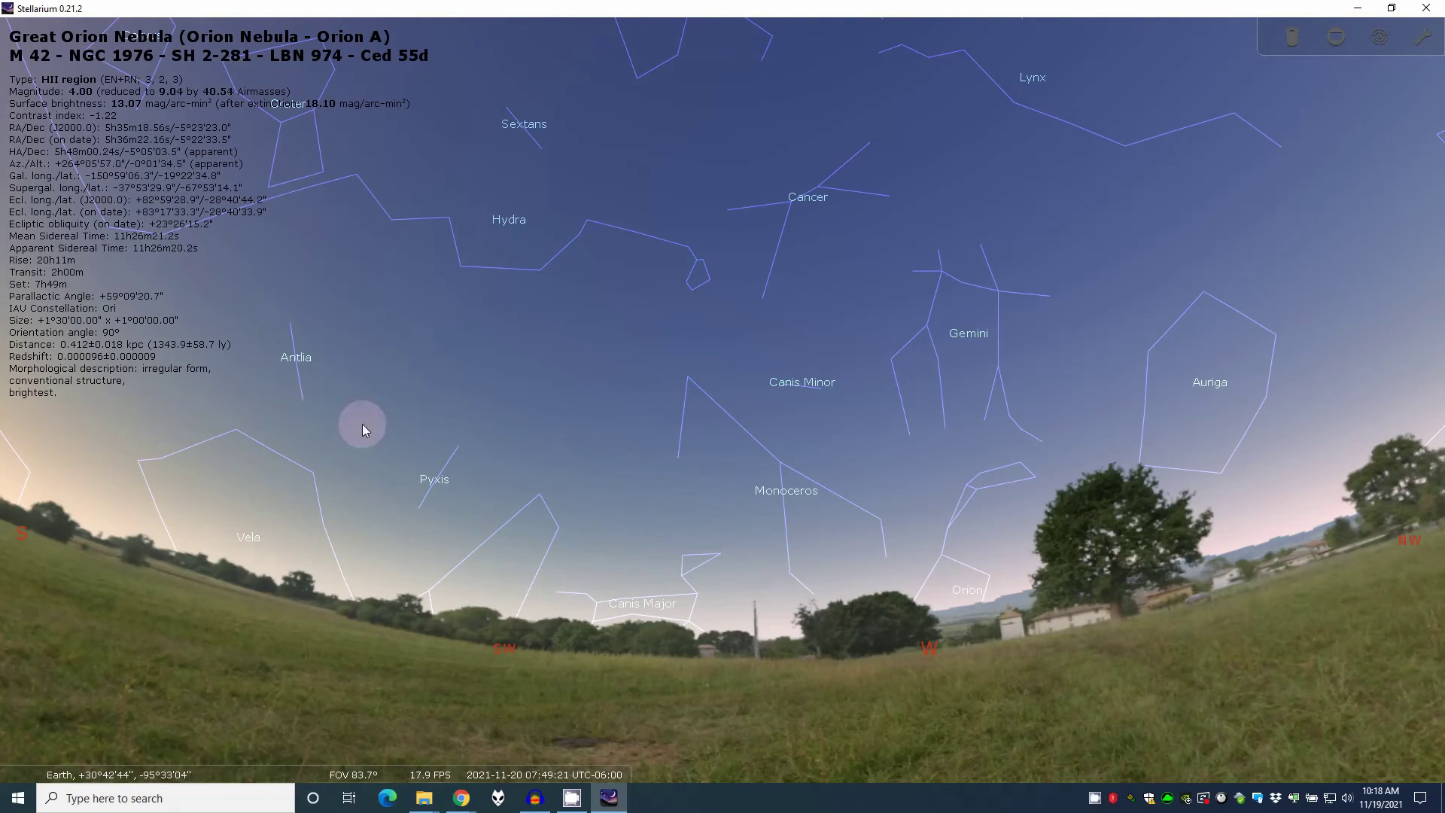
# Rewind the clock to about 03:27 on 2021-11-20, bringing back a dark sky with Orion, Sirius and Taurus
pyautogui.click(538, 610)
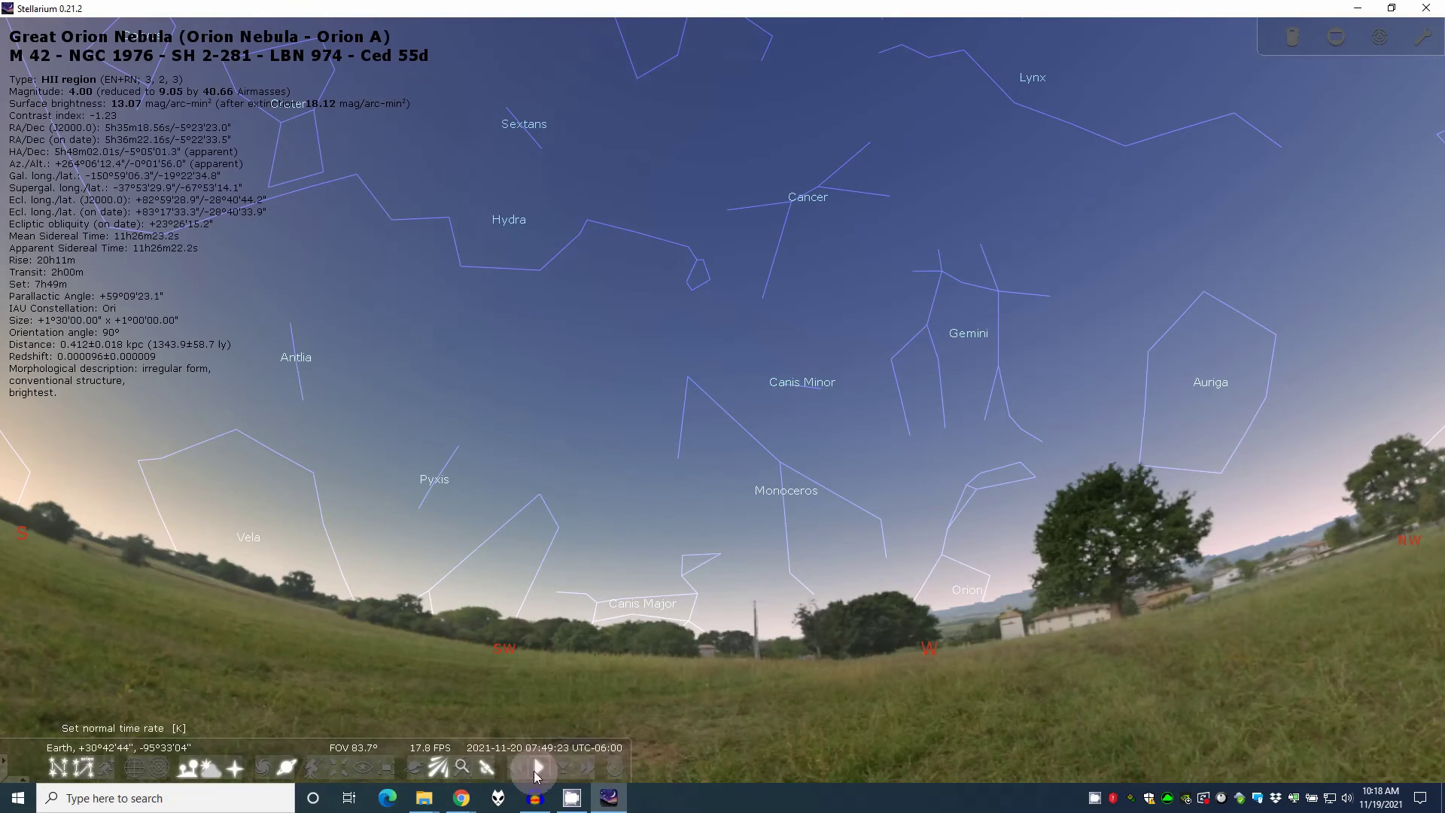
pyautogui.click(516, 767)
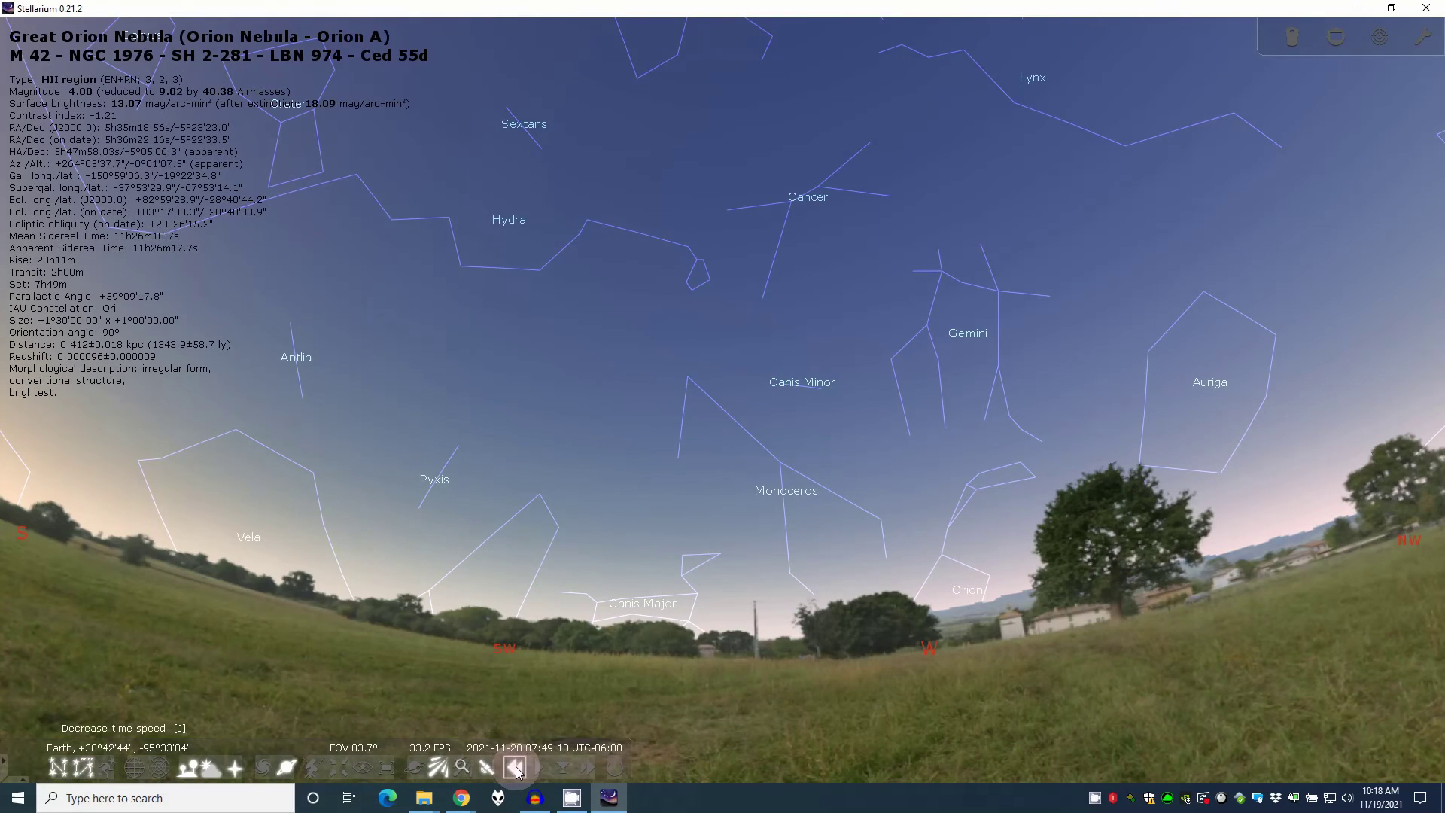
pyautogui.click(517, 767)
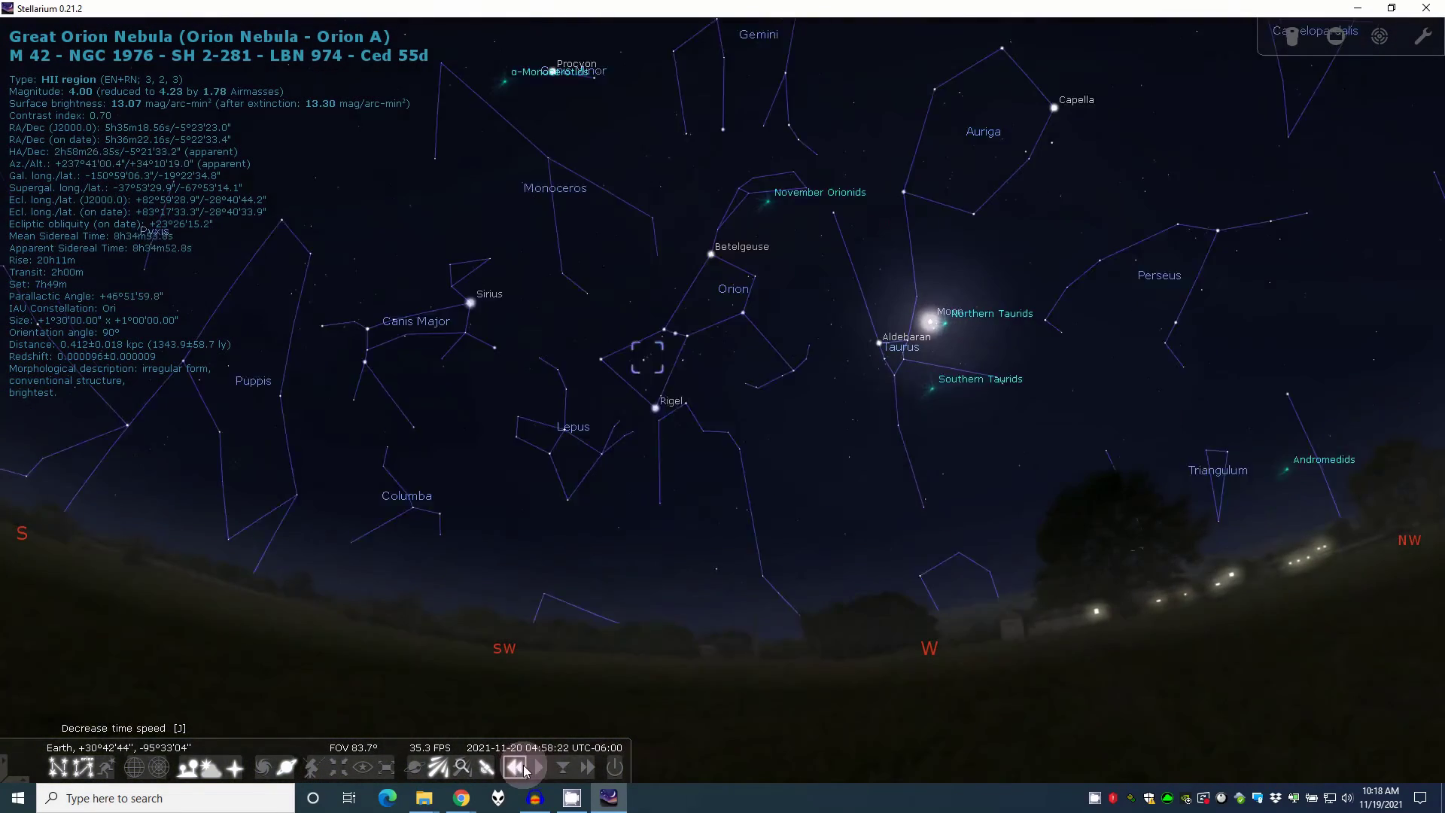
pyautogui.click(539, 767)
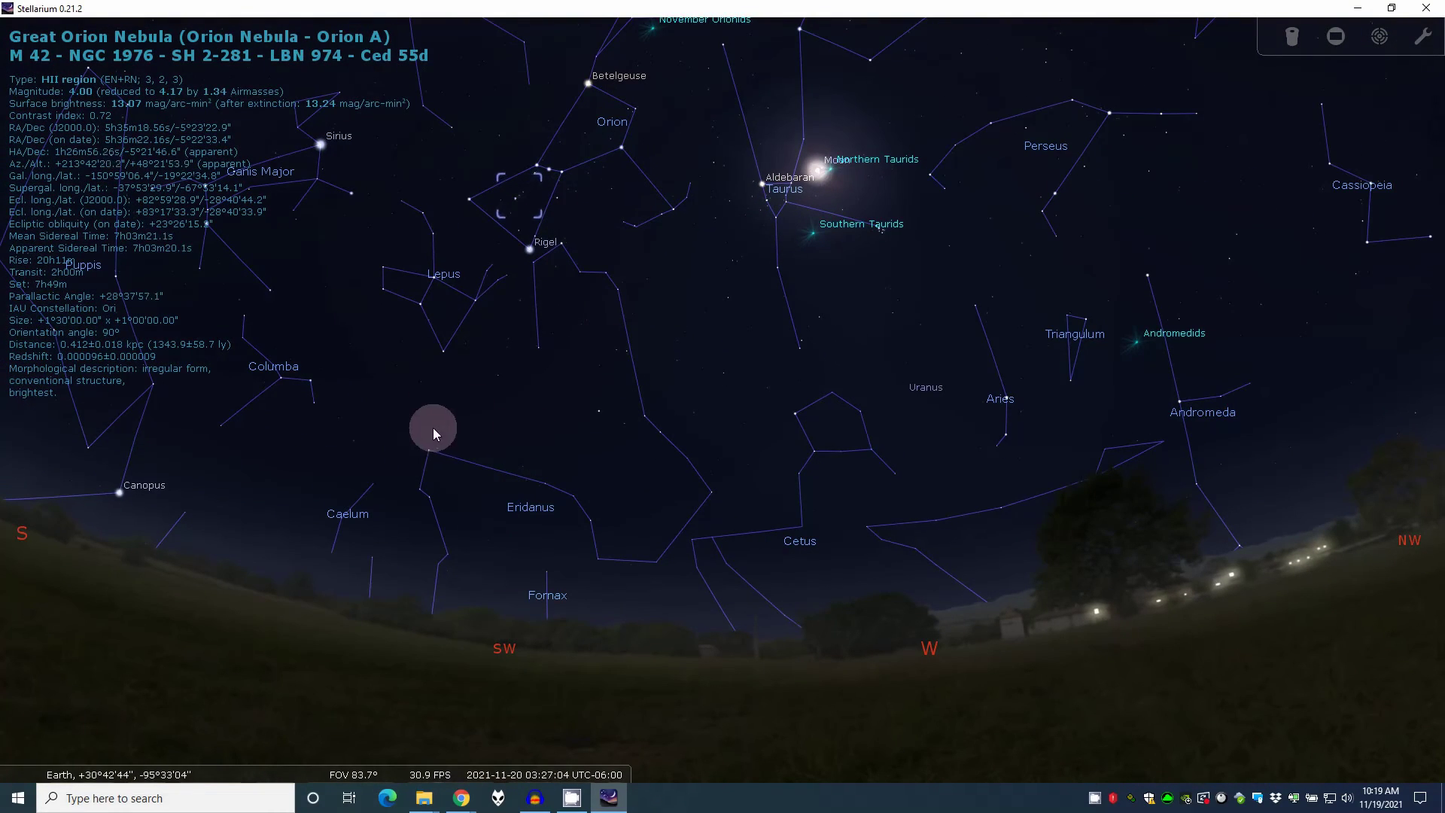
pyautogui.click(662, 288)
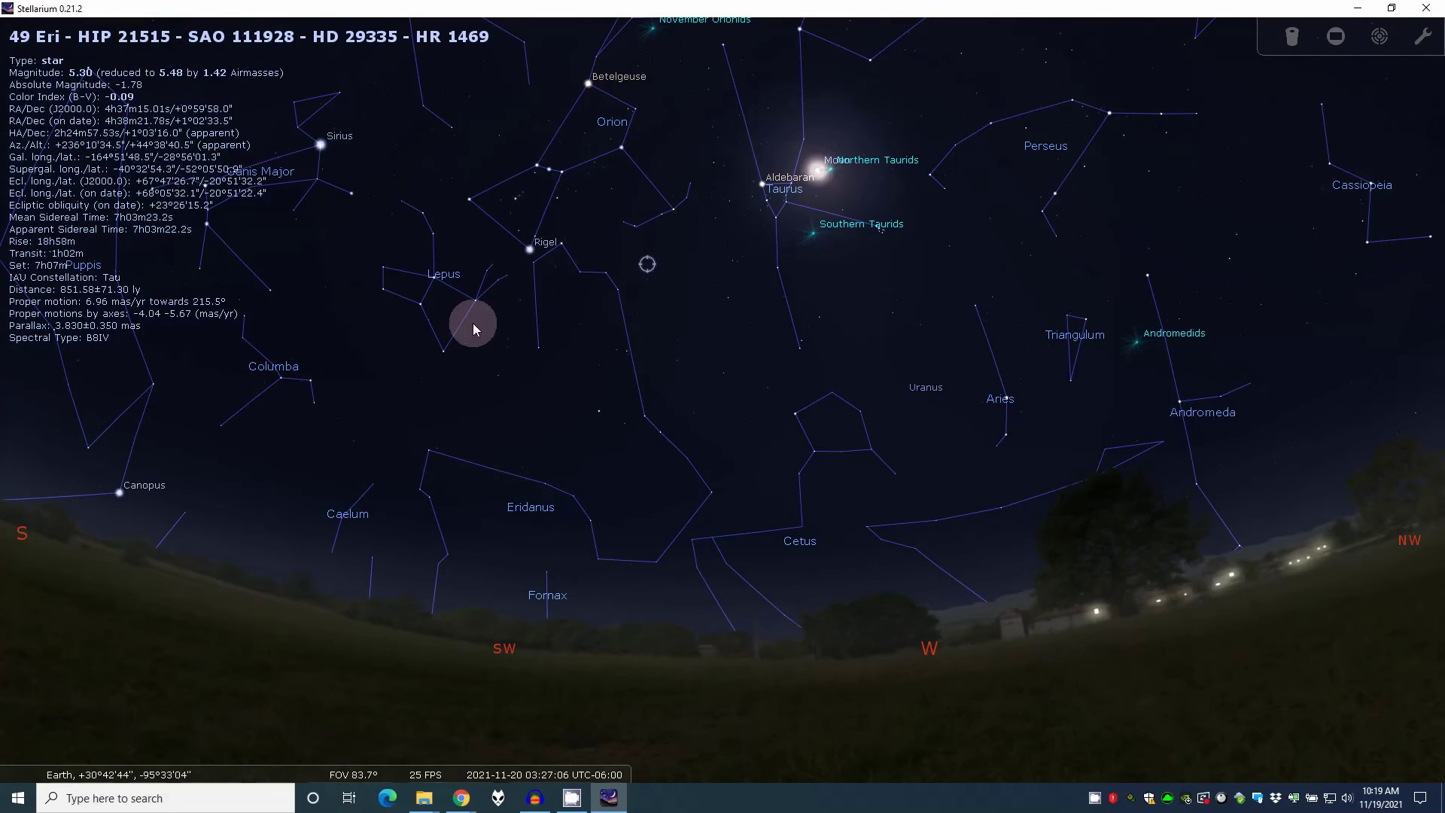
pyautogui.click(435, 278)
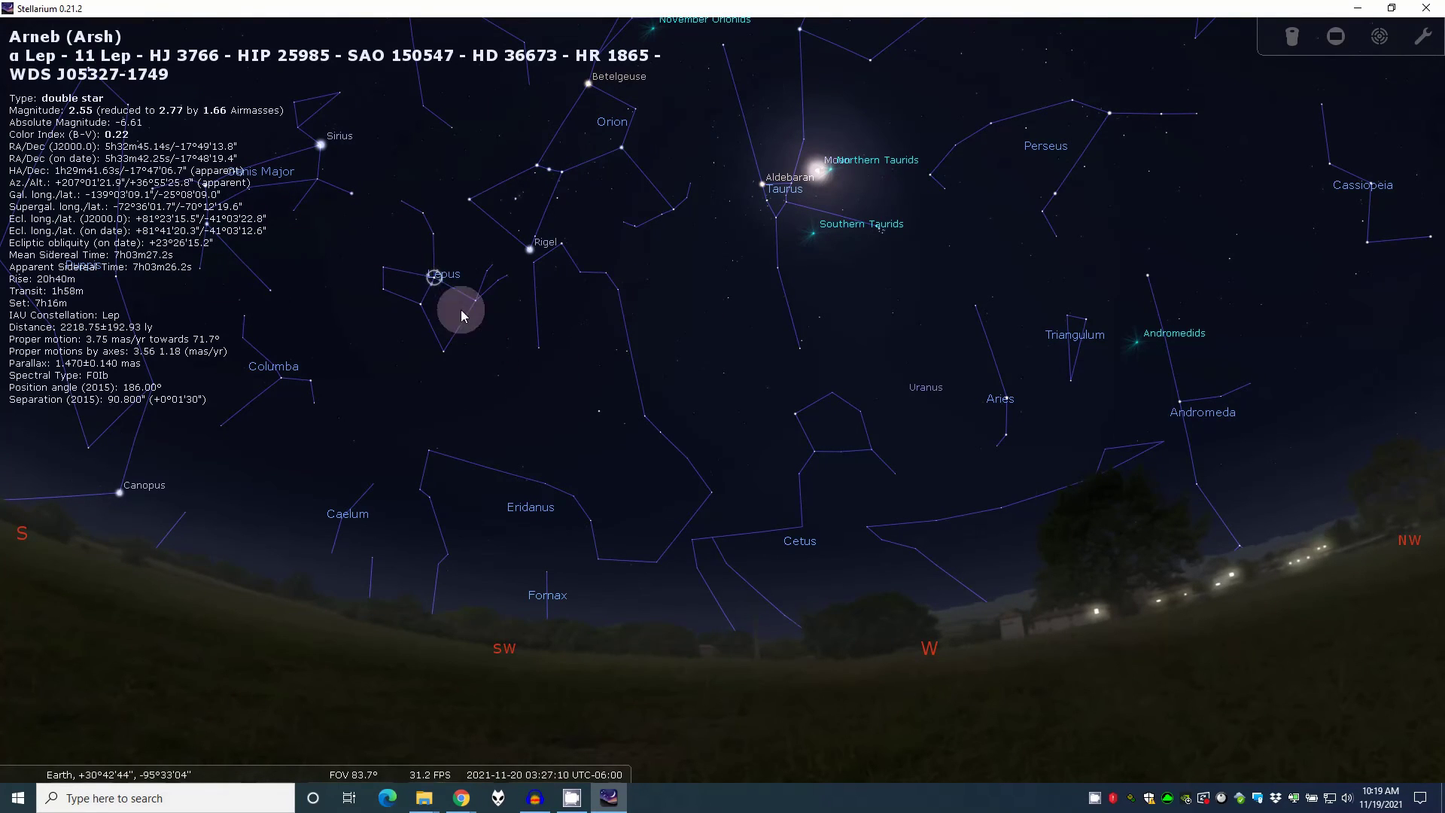
pyautogui.rightClick(452, 332)
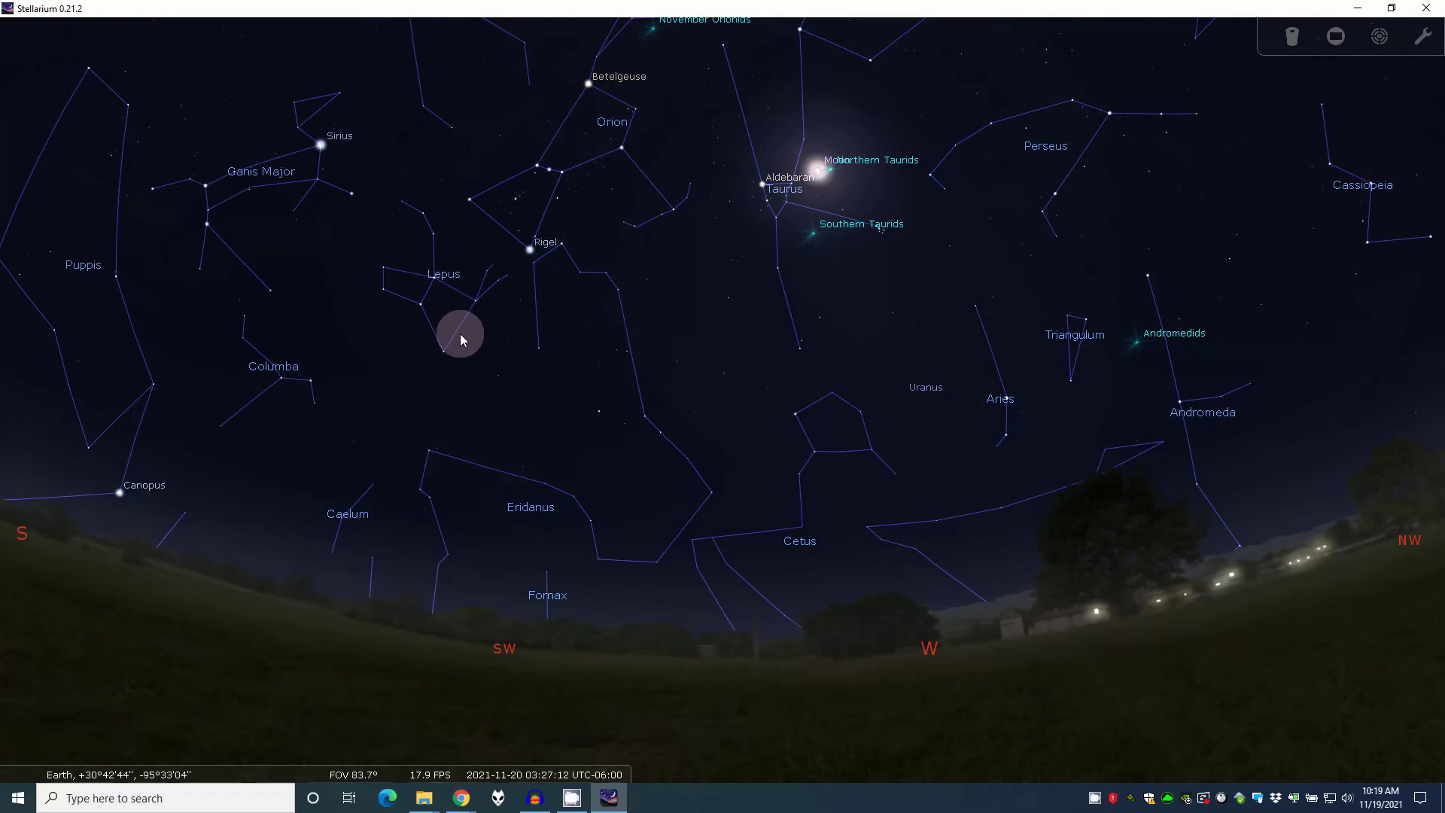
pyautogui.click(423, 310)
pyautogui.scroll(10, 481, 342)
pyautogui.moveTo(543, 268); pyautogui.dragTo(712, 423)
pyautogui.click(707, 367)
pyautogui.rightClick(632, 390)
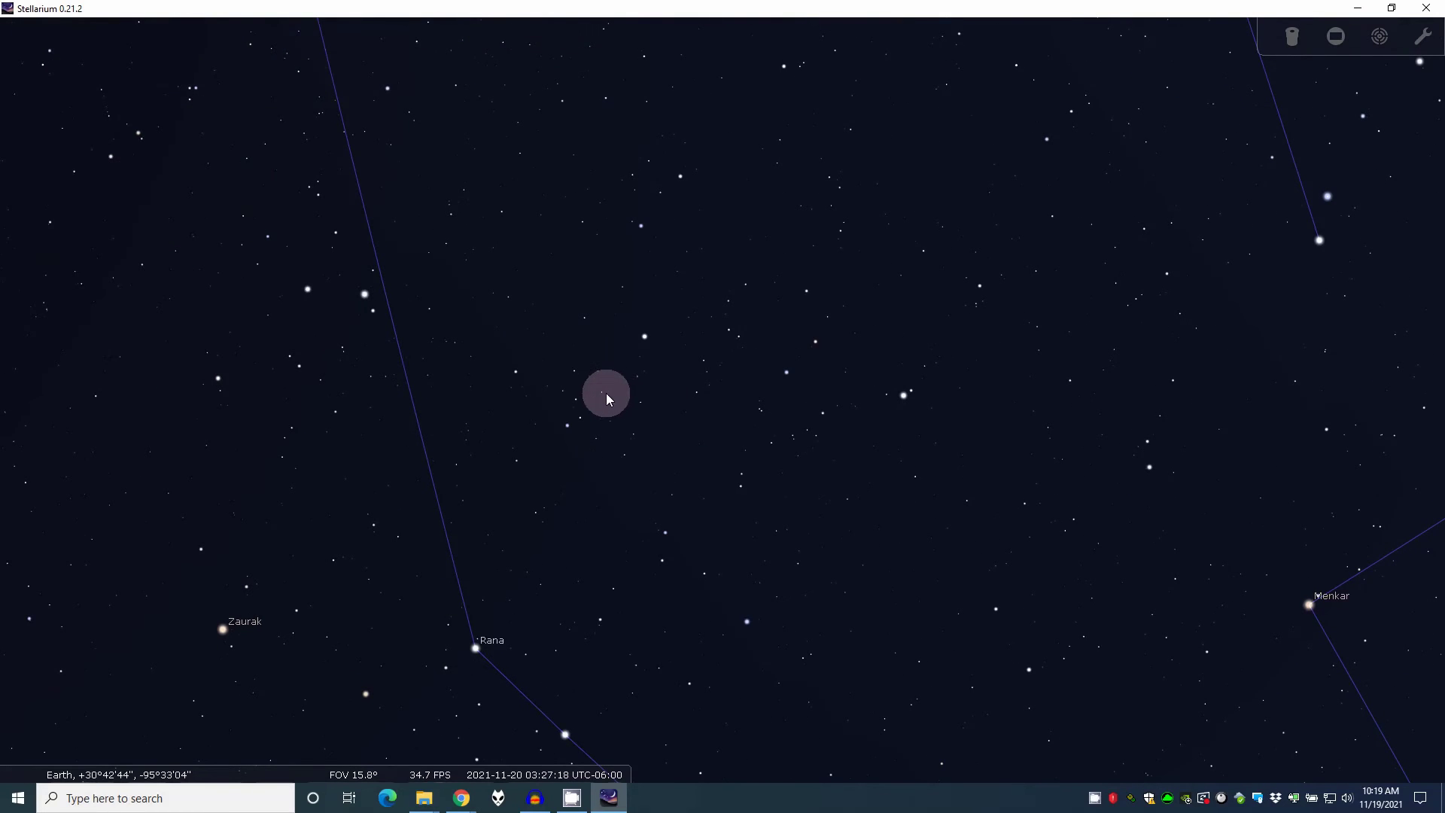
pyautogui.click(603, 392)
pyautogui.click(581, 418)
pyautogui.click(592, 436)
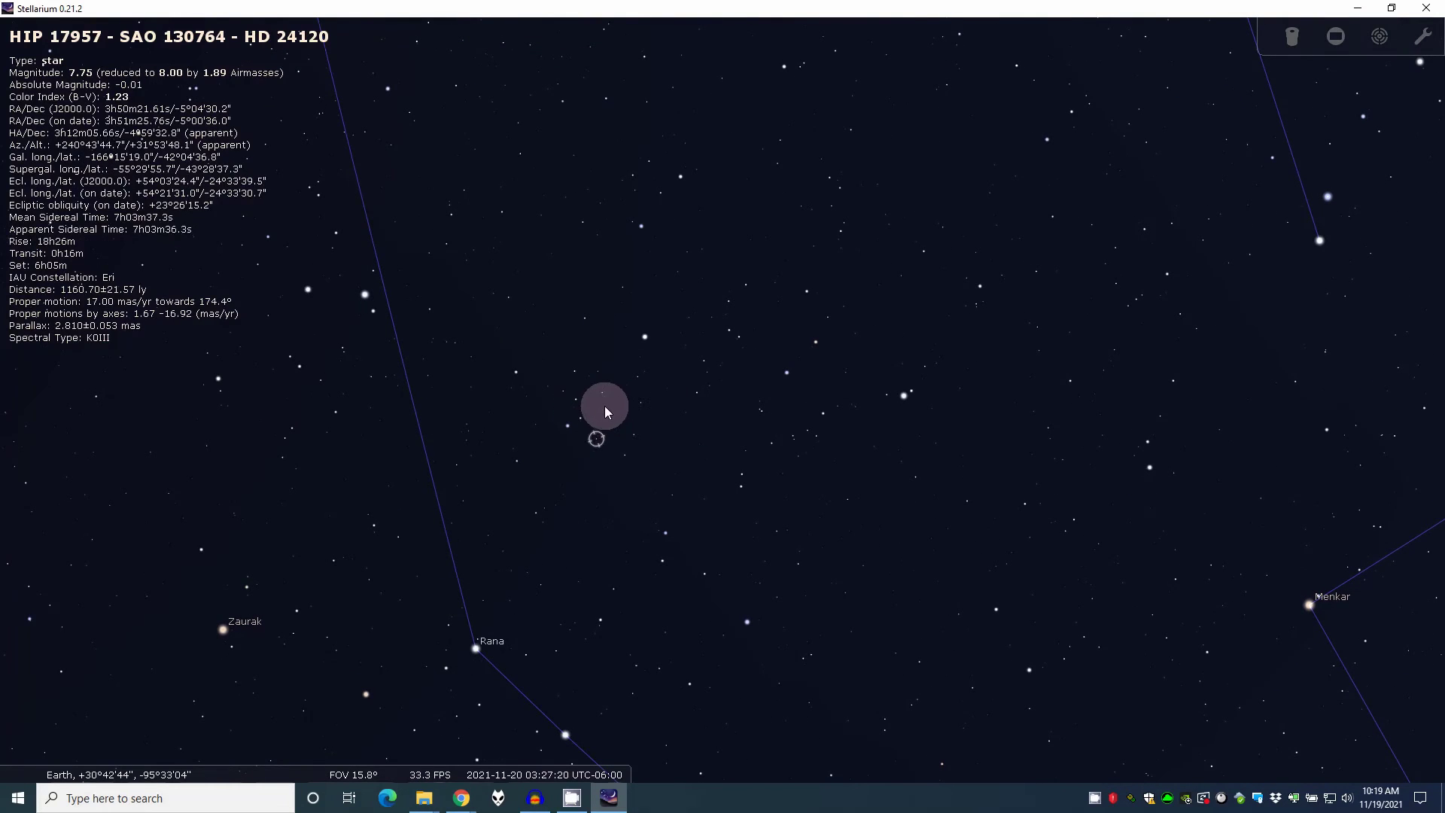
pyautogui.rightClick(621, 384)
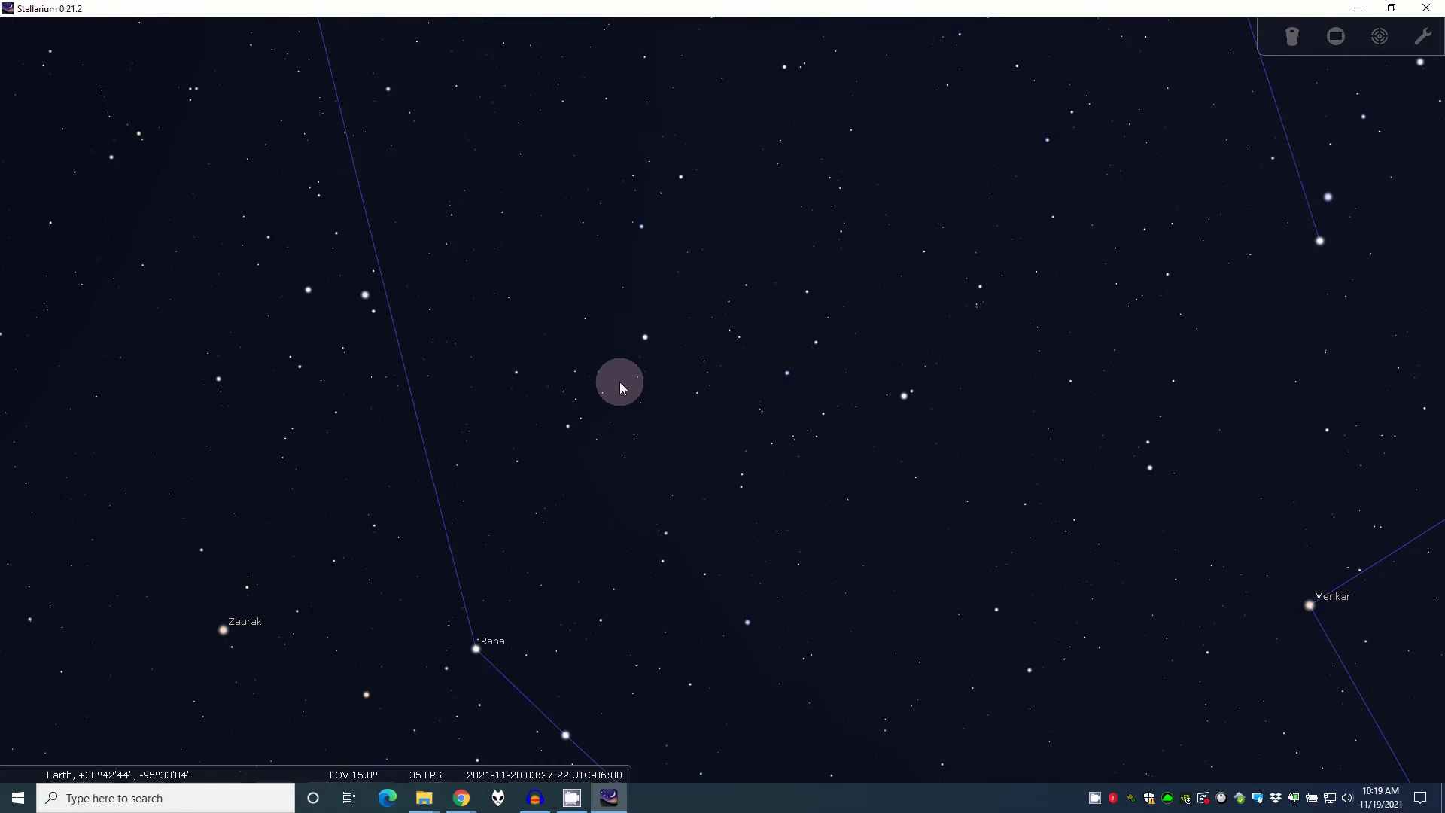
pyautogui.scroll(-5, 708, 423)
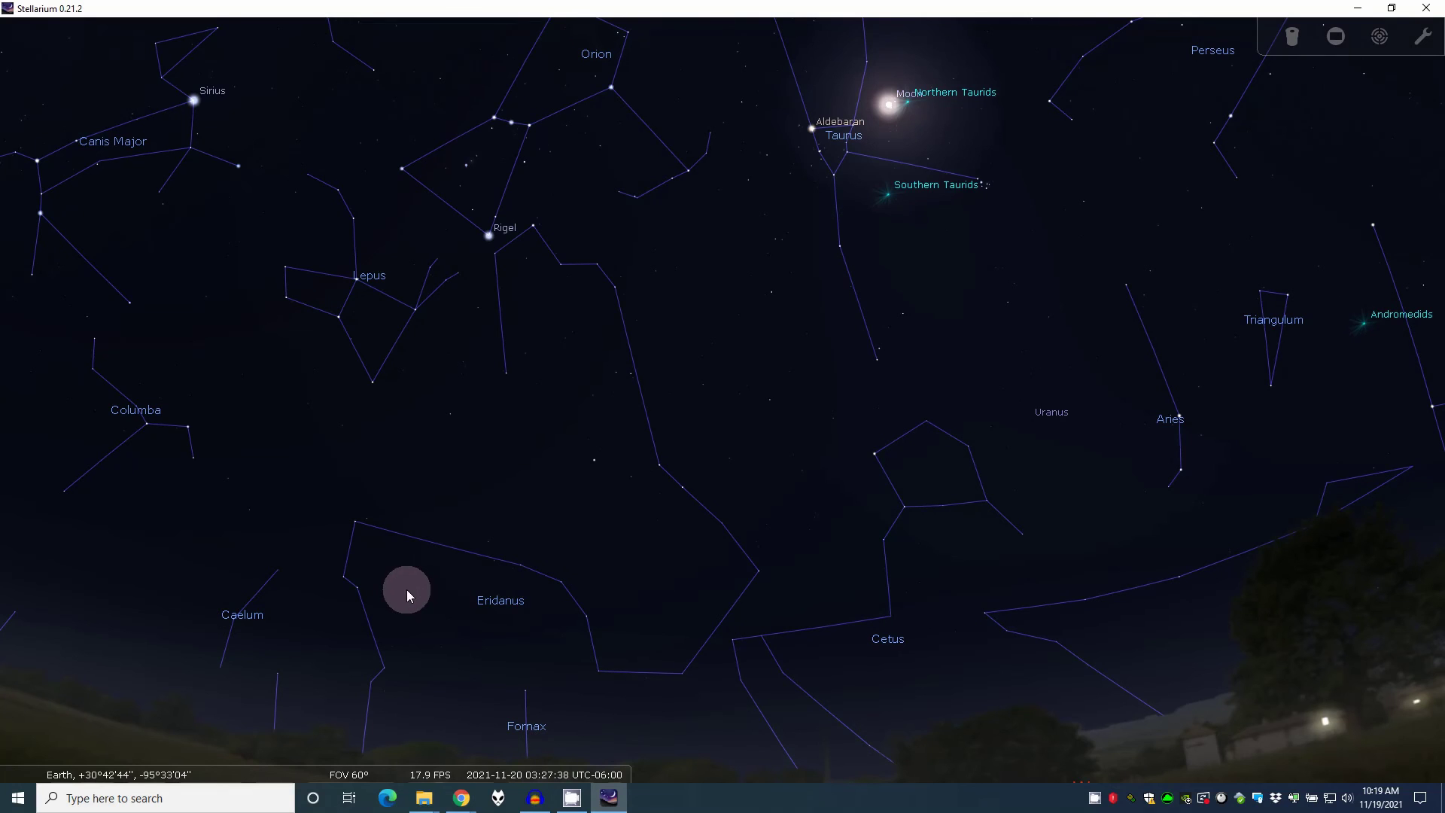
# Pan and zoom to about 15.8° FOV on Alnitak, Alnilam, Mintaka and the Orion Nebula
pyautogui.moveTo(7, 564)
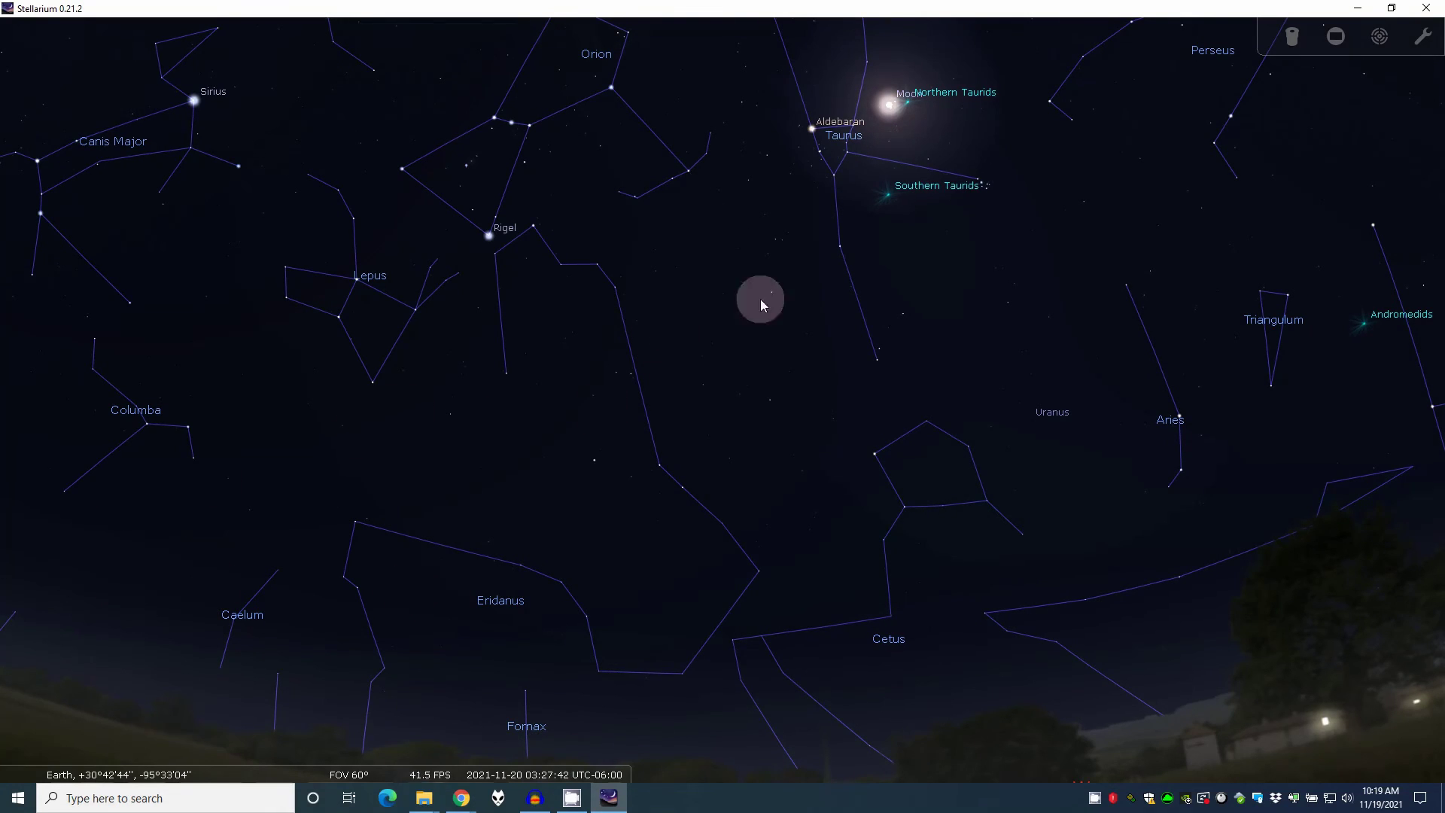
pyautogui.moveTo(760, 299); pyautogui.dragTo(752, 517)
pyautogui.scroll(5, 802, 437)
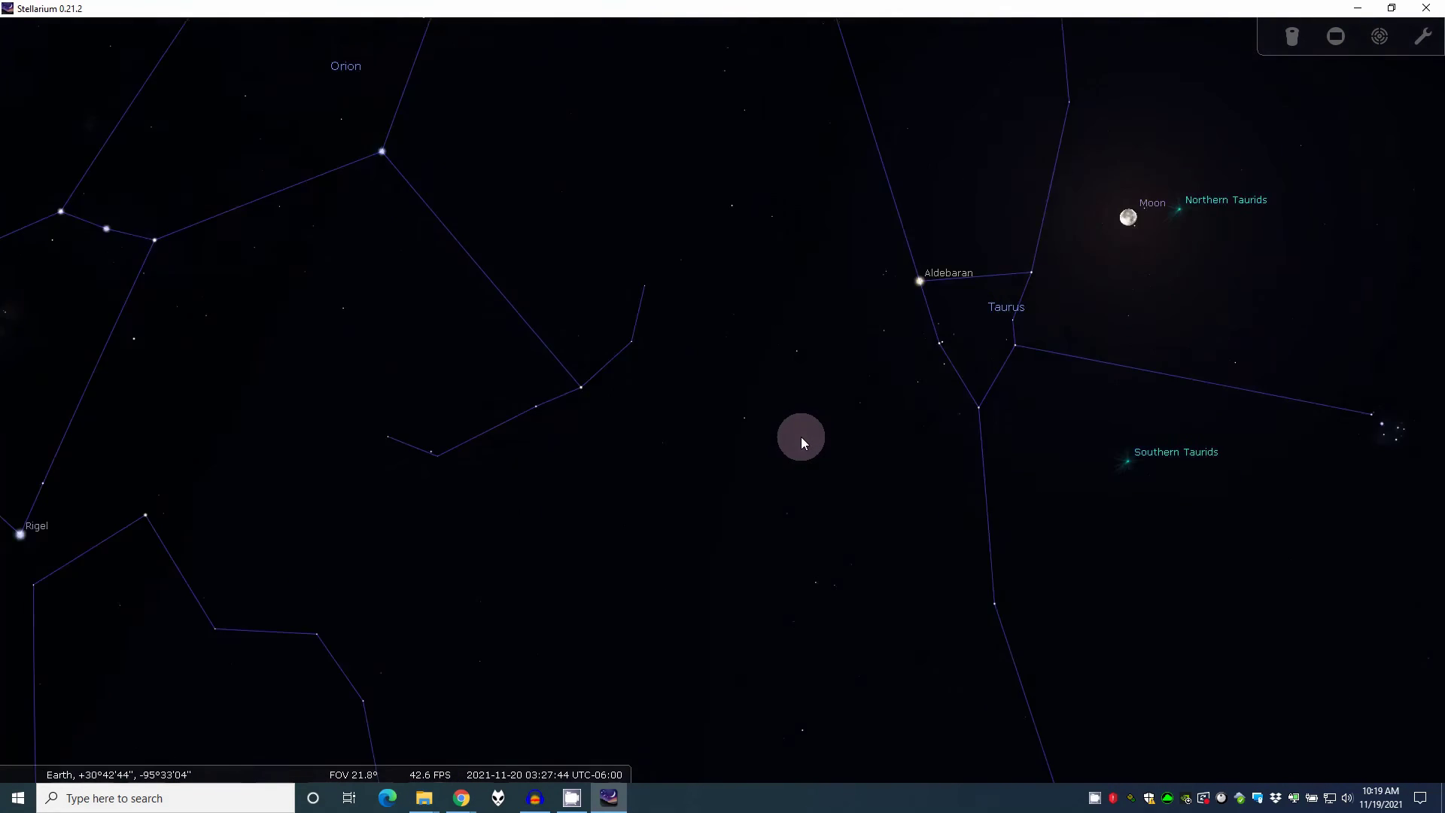
pyautogui.scroll(-4, 801, 437)
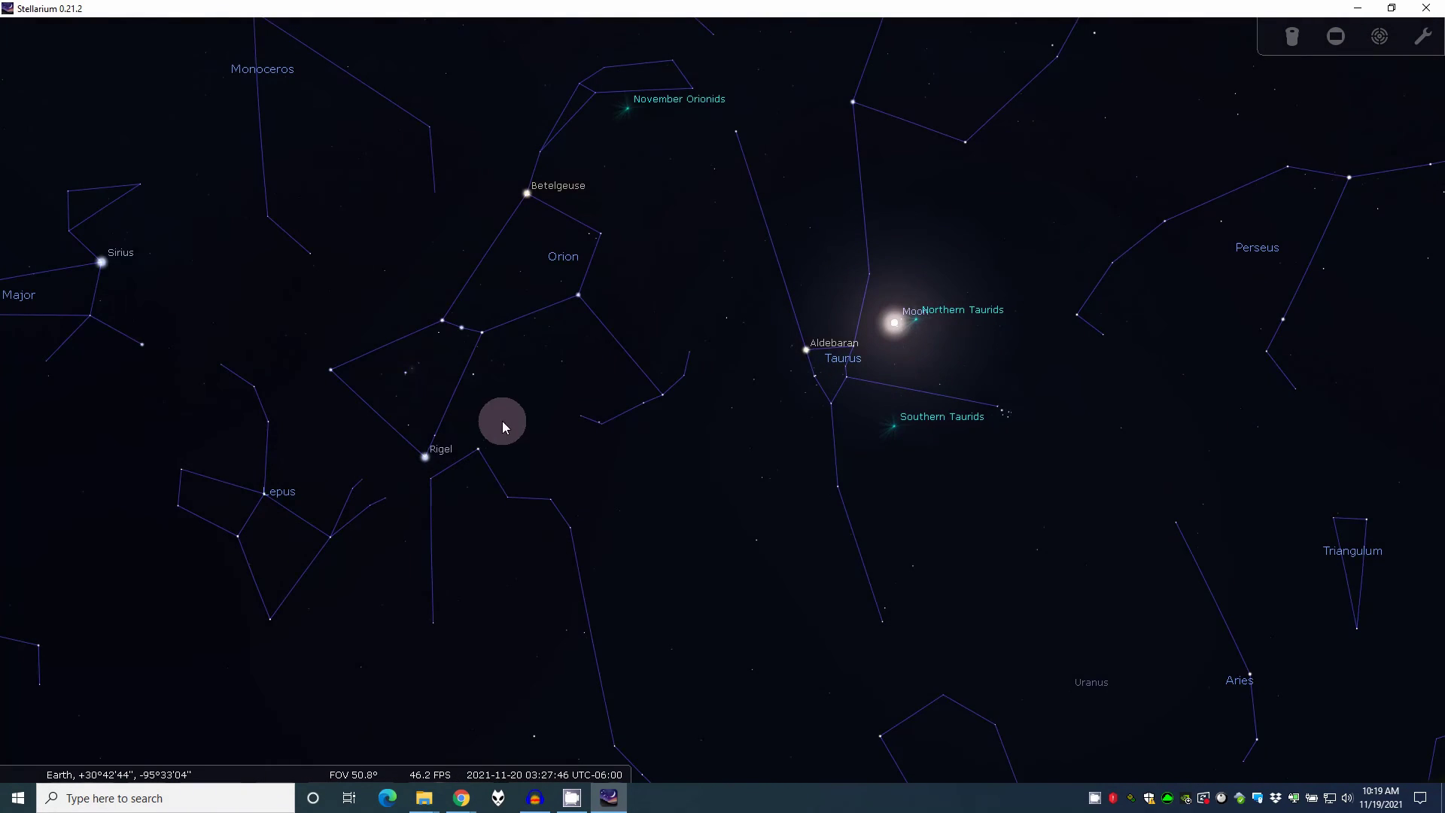
pyautogui.moveTo(510, 405); pyautogui.dragTo(623, 500)
pyautogui.scroll(5, 623, 495)
pyautogui.moveTo(552, 535); pyautogui.dragTo(955, 365)
pyautogui.scroll(4, 825, 394)
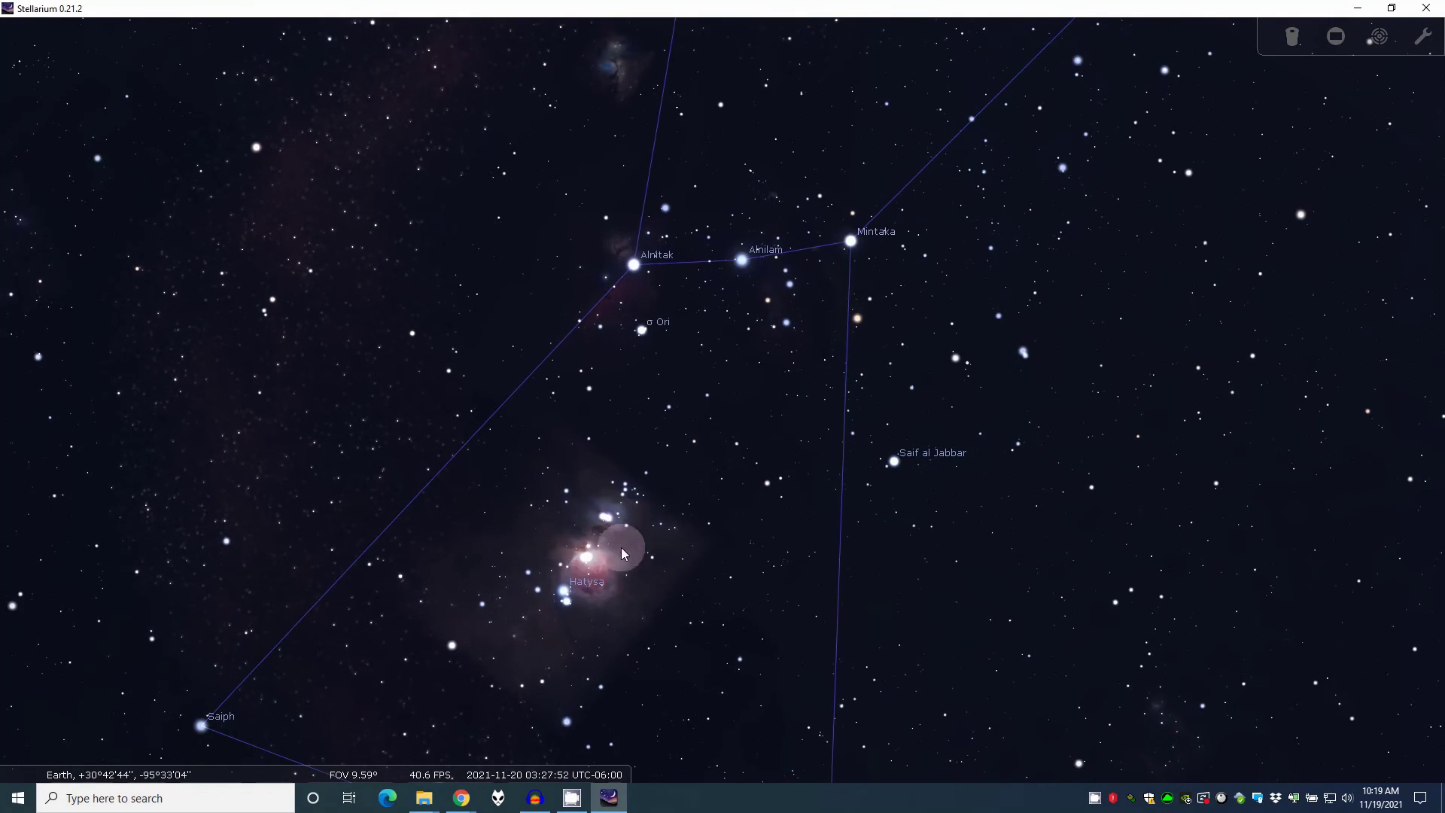
pyautogui.scroll(-3, 678, 545)
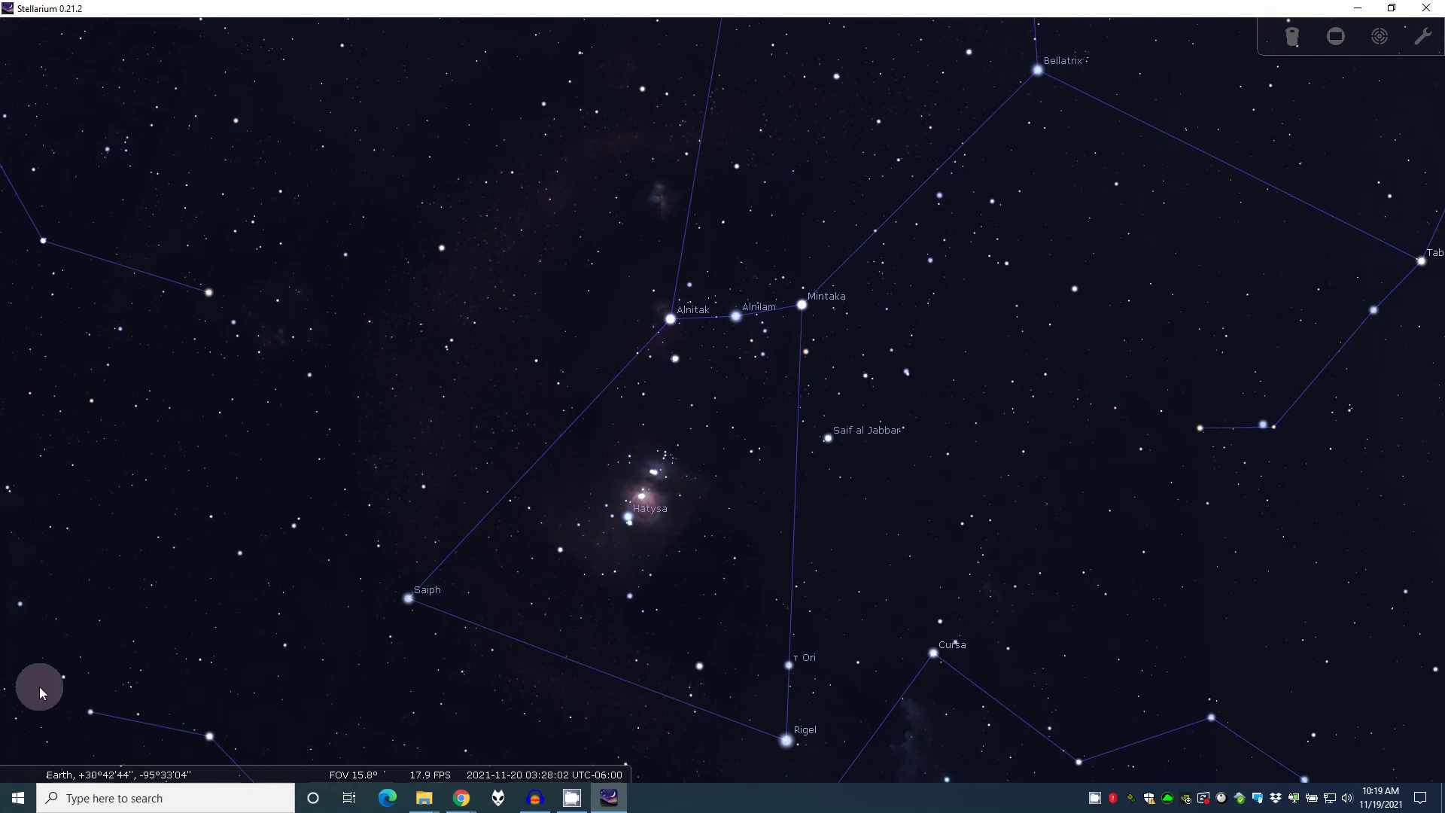
pyautogui.moveTo(3, 687)
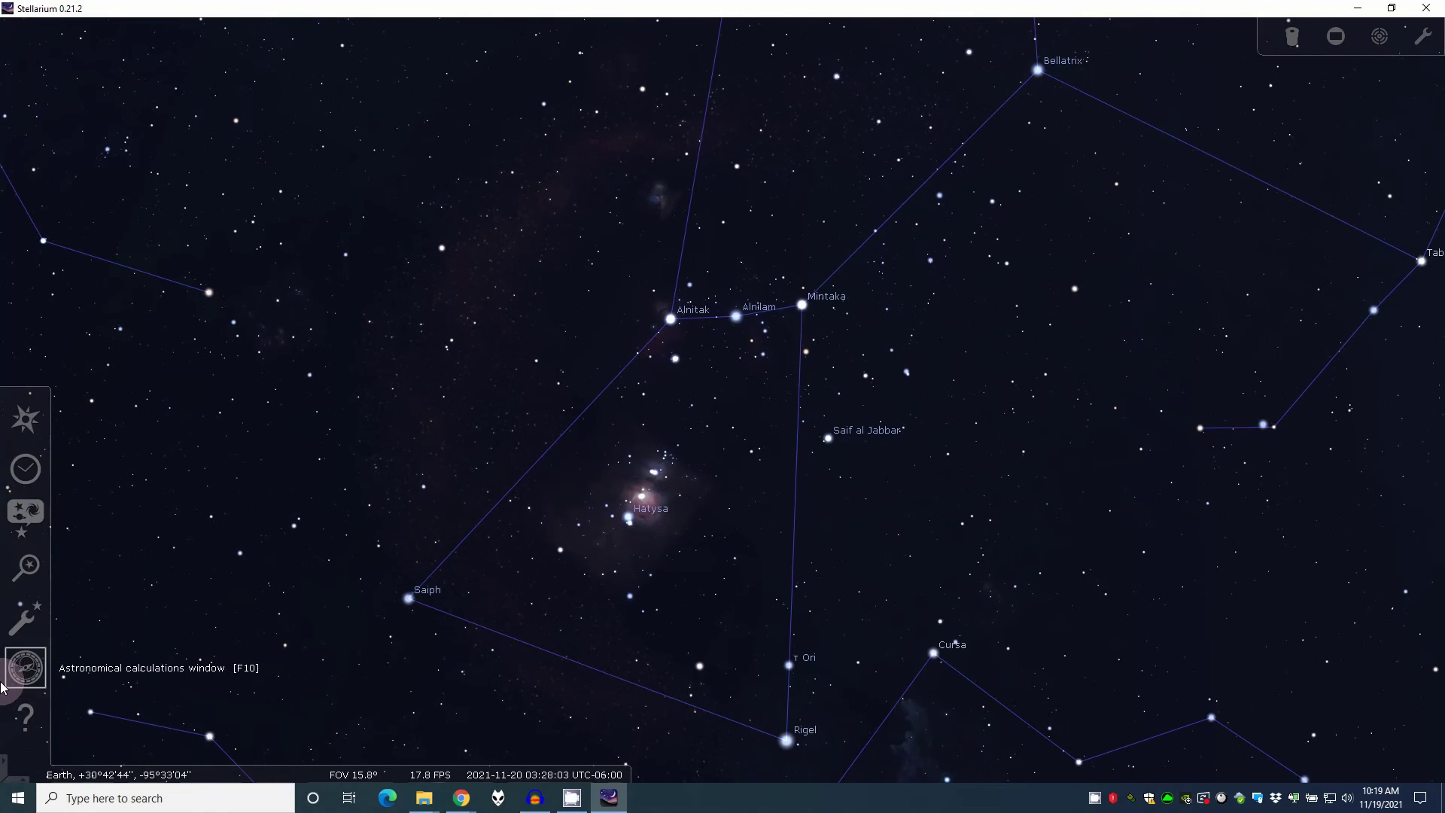
# Enable deep-sky object labels and markers on the View window's DSO tab, then zoom in
pyautogui.click(23, 527)
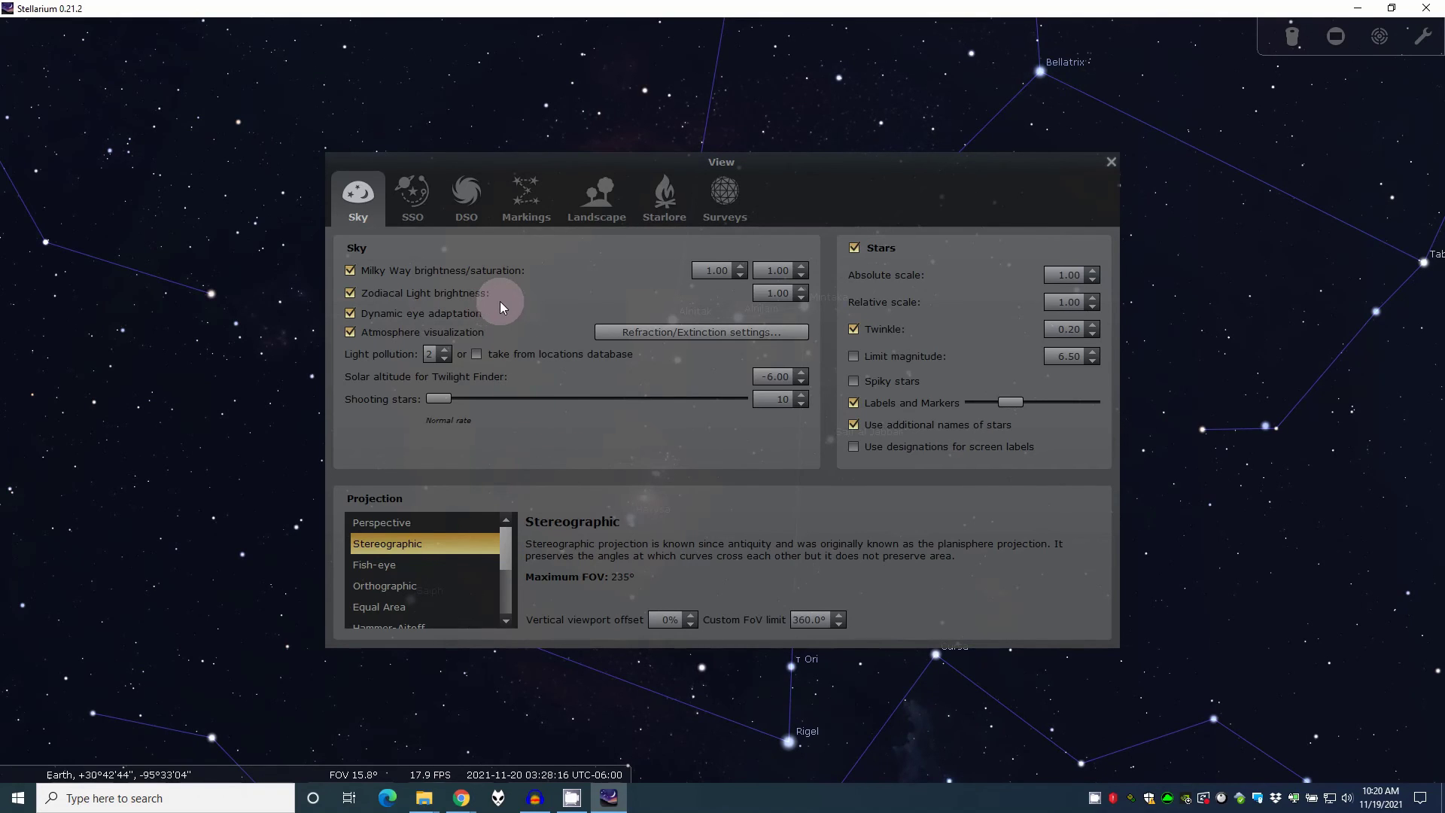
pyautogui.click(466, 202)
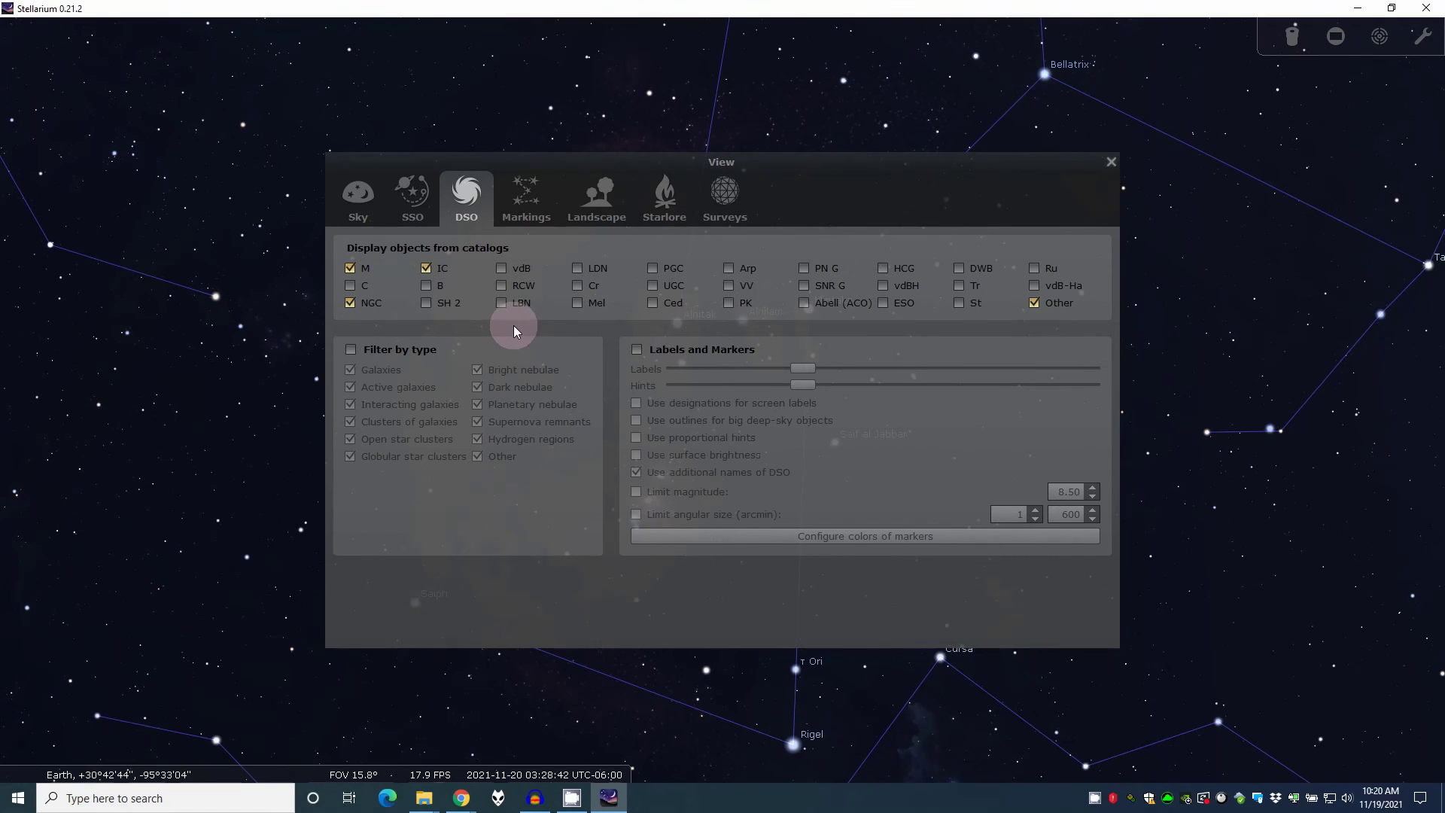
pyautogui.click(637, 352)
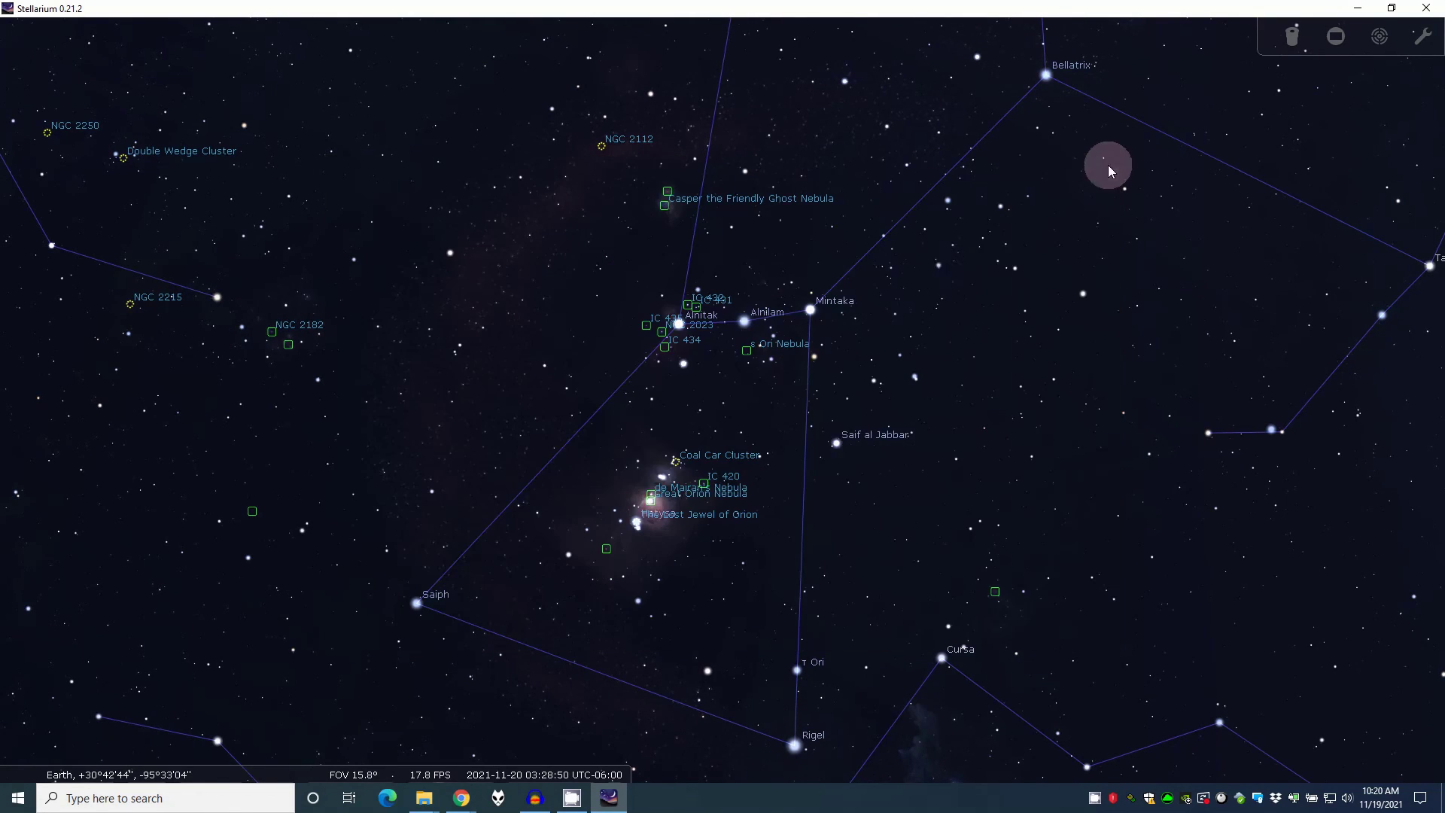
pyautogui.click(1111, 162)
pyautogui.scroll(5, 711, 546)
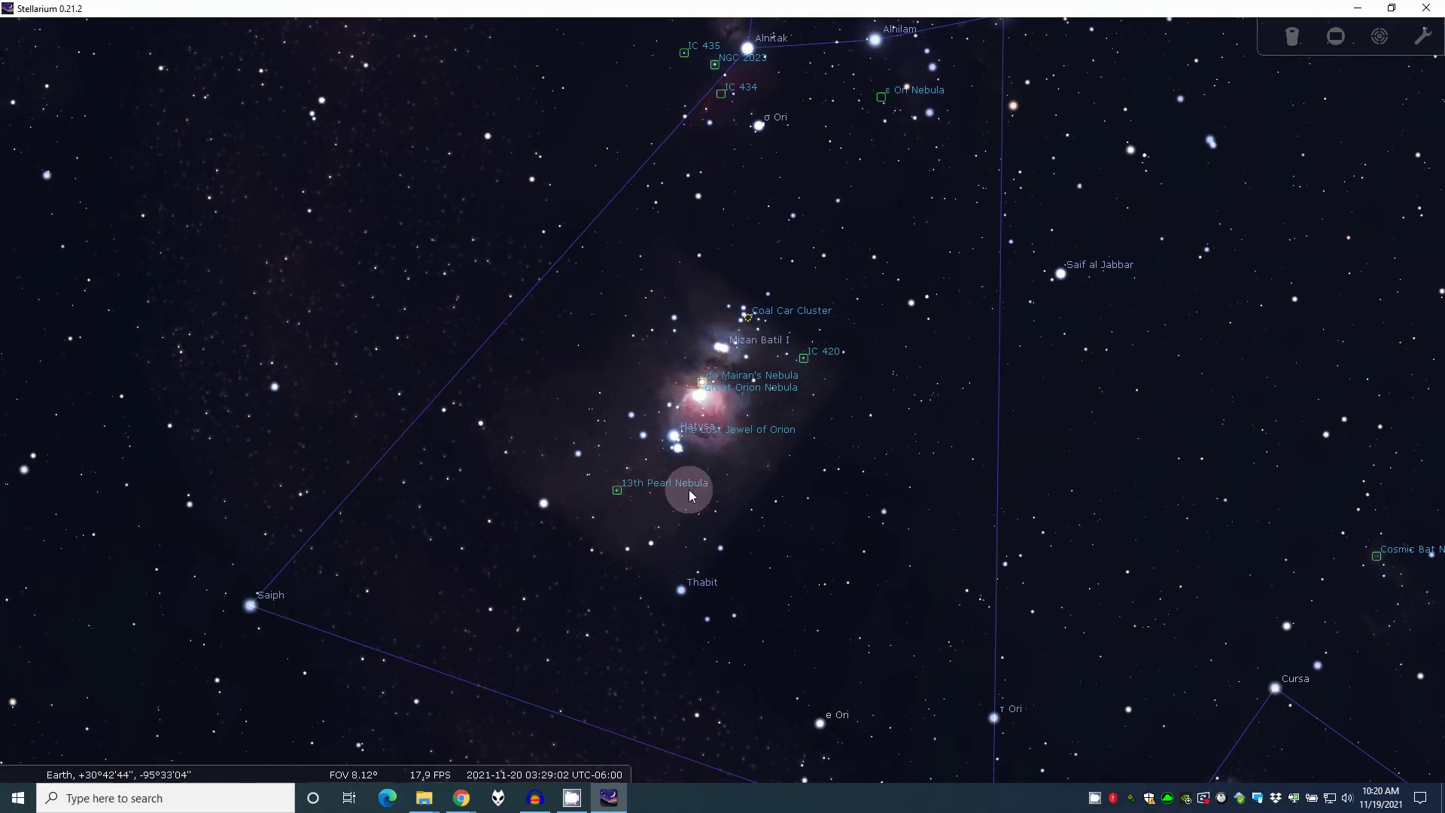
# Pan from the Orion Nebula past Alnitak and zoom out to about 26° FOV, showing Monoceros clusters
pyautogui.moveTo(888, 266); pyautogui.dragTo(871, 502)
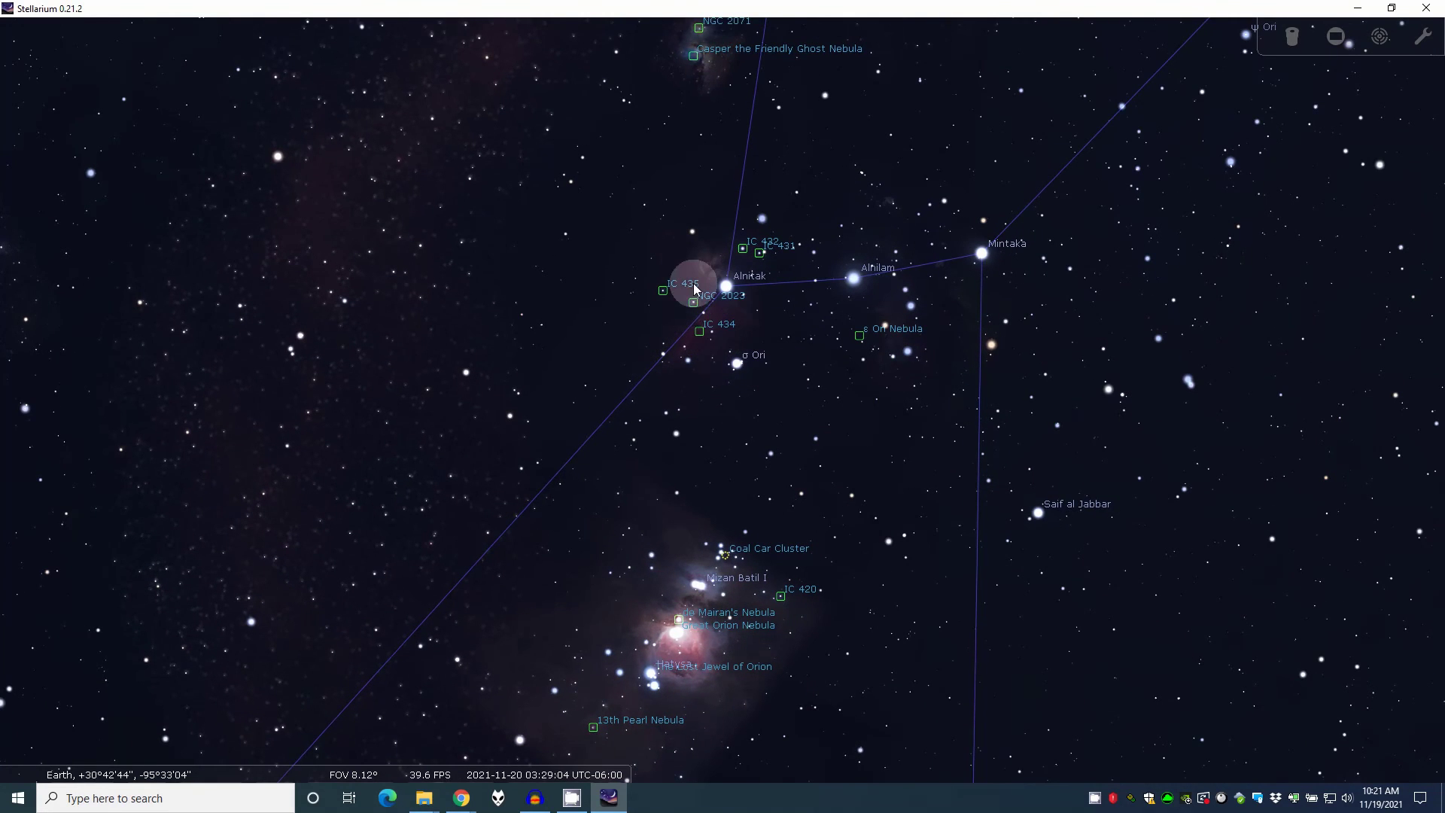
pyautogui.moveTo(787, 310); pyautogui.dragTo(878, 446)
pyautogui.scroll(4, 797, 527)
pyautogui.scroll(-3, 873, 493)
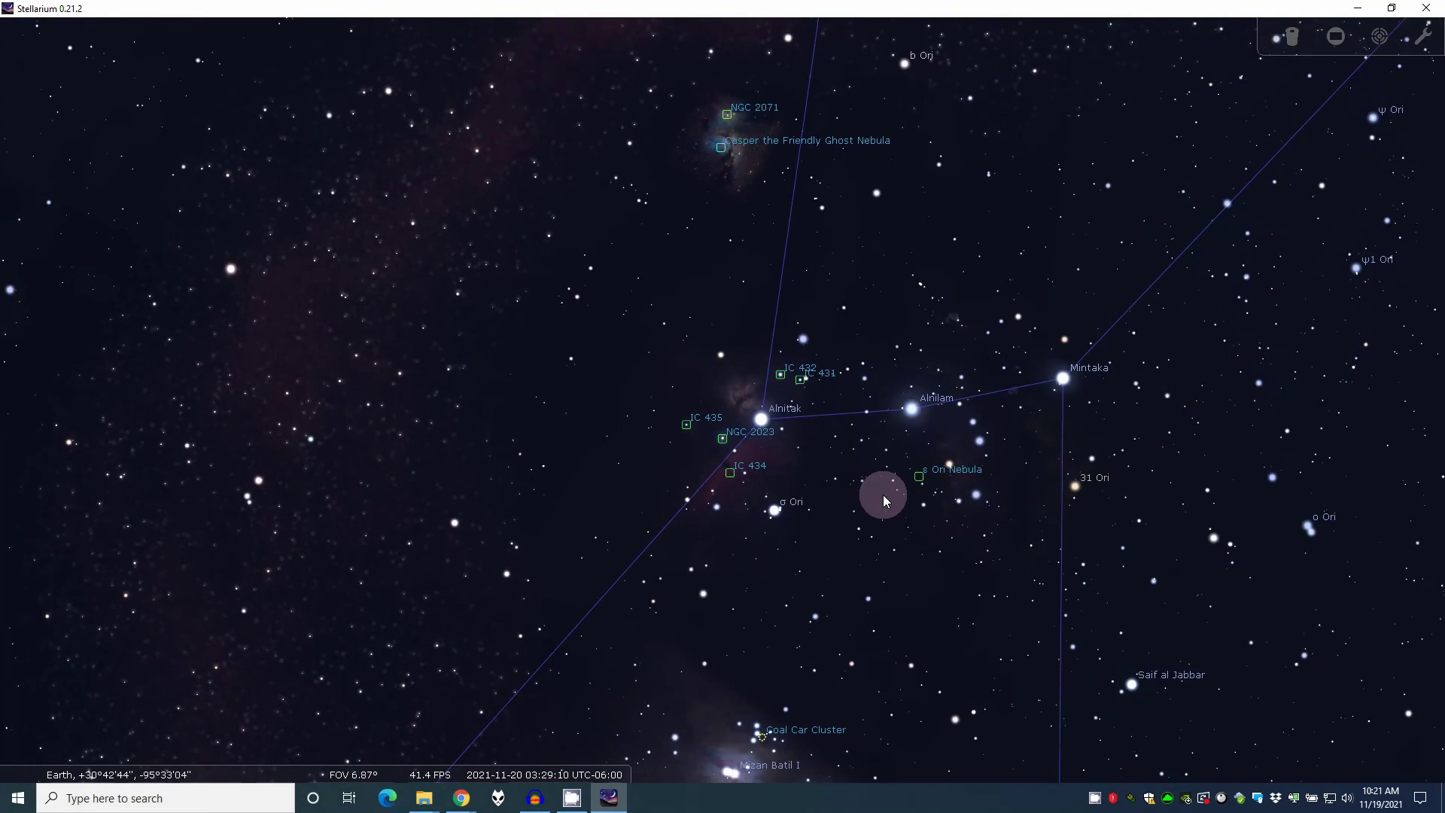
pyautogui.moveTo(929, 300); pyautogui.dragTo(890, 467)
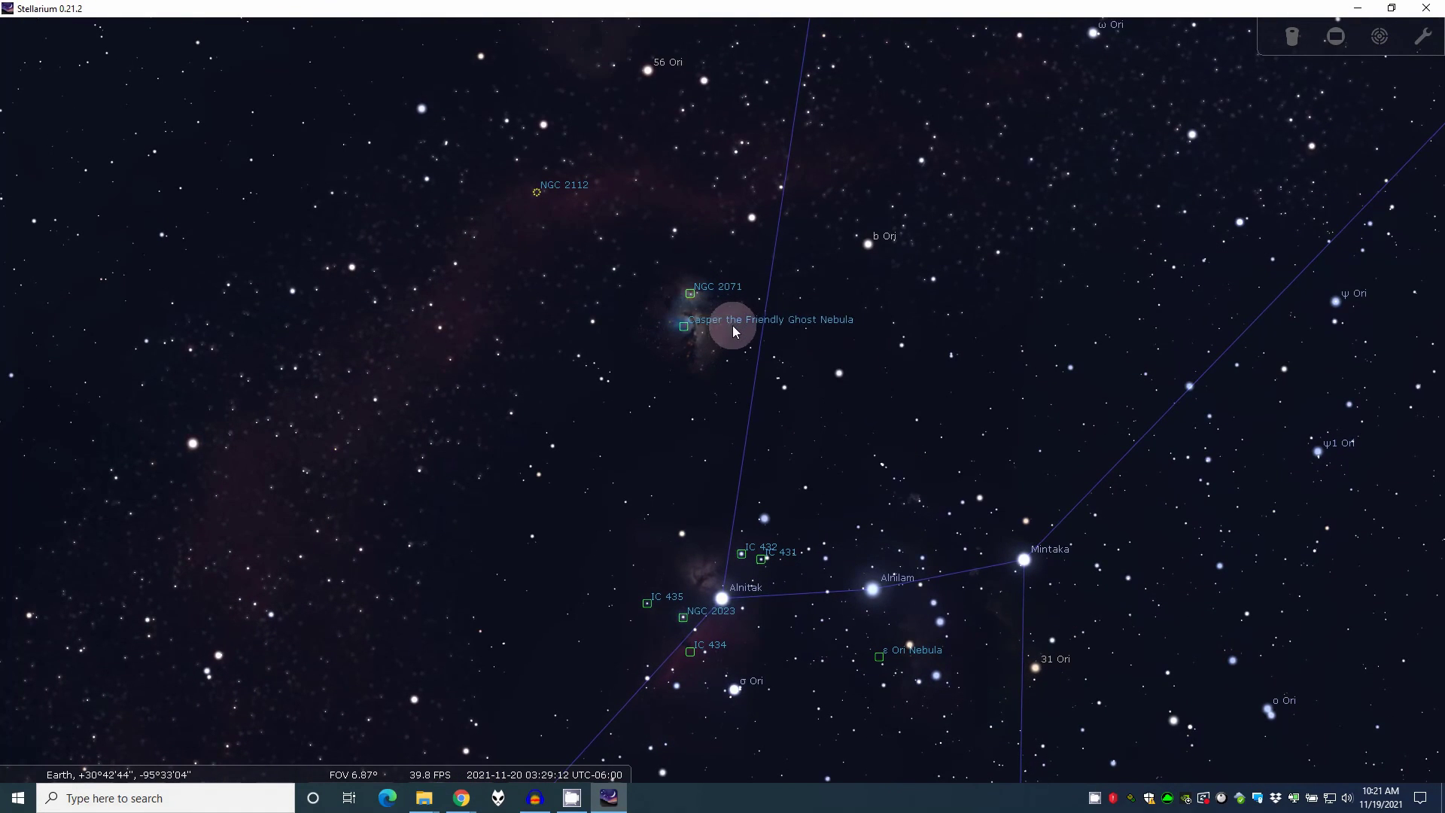
pyautogui.scroll(-5, 775, 397)
# Pan toward Sirius and Canis Major, briefly zooming in on the Seagull Nebula
pyautogui.press('Left')
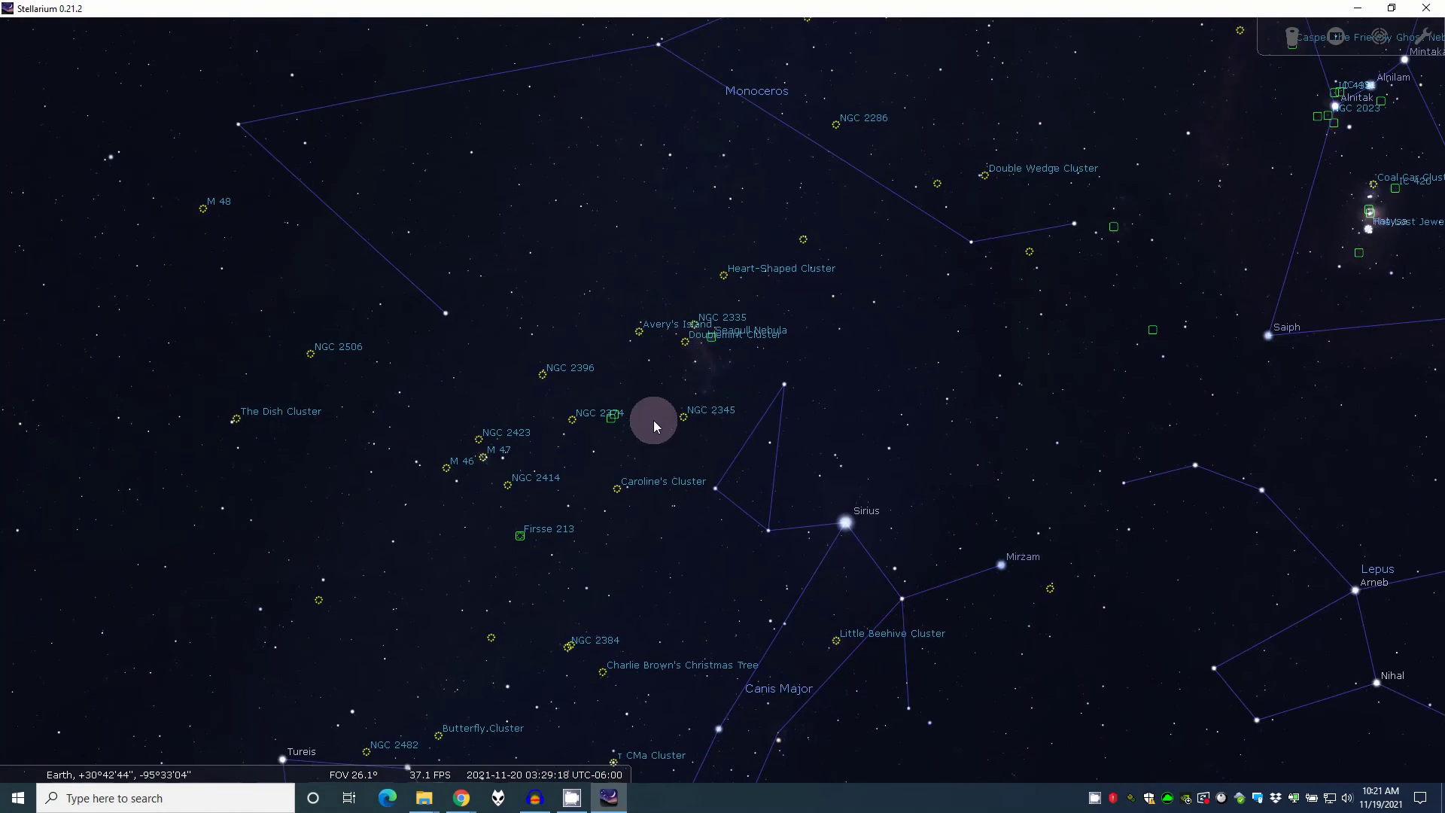
pyautogui.scroll(4, 656, 414)
pyautogui.press('Up')
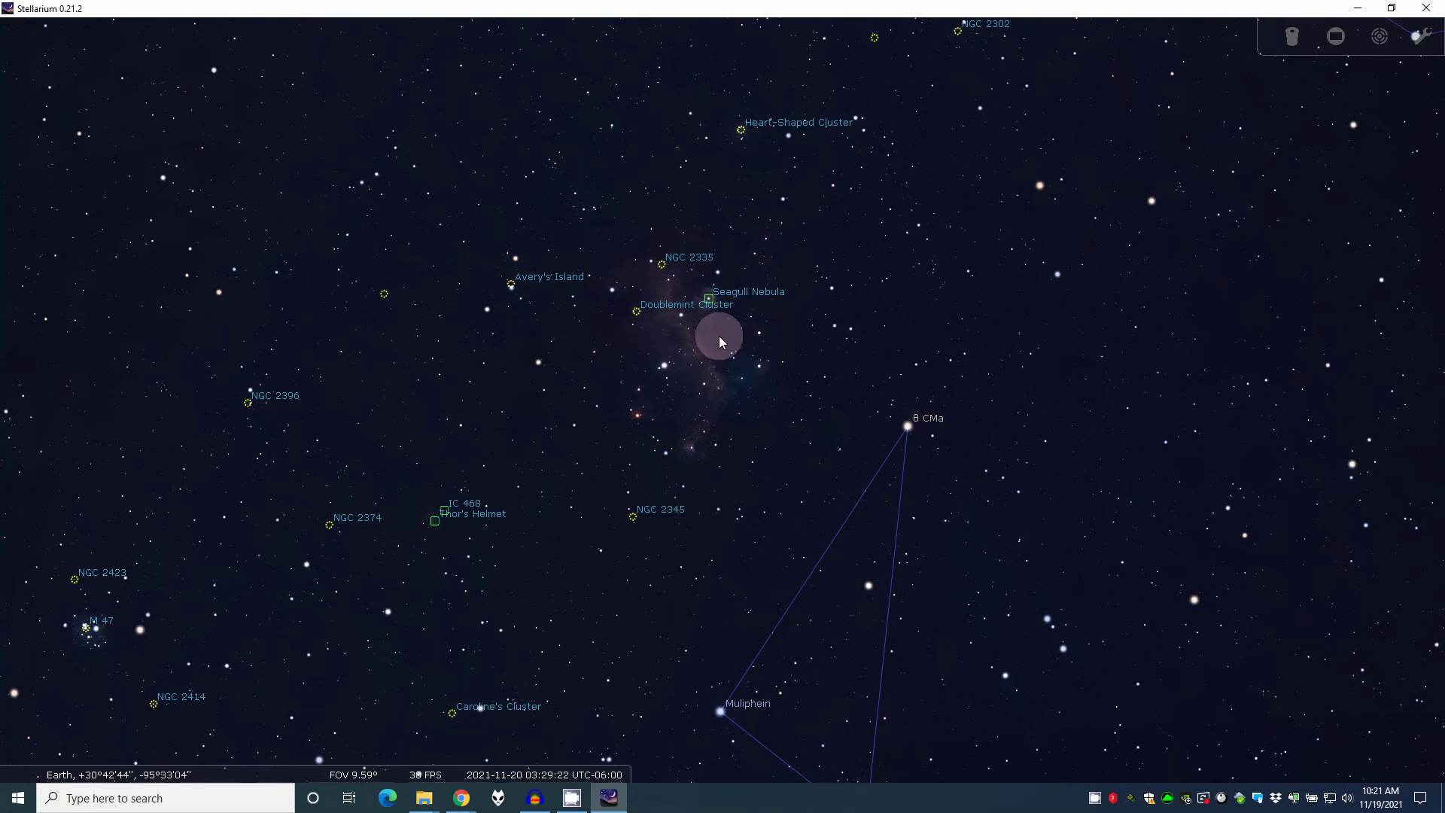
pyautogui.scroll(-4, 828, 277)
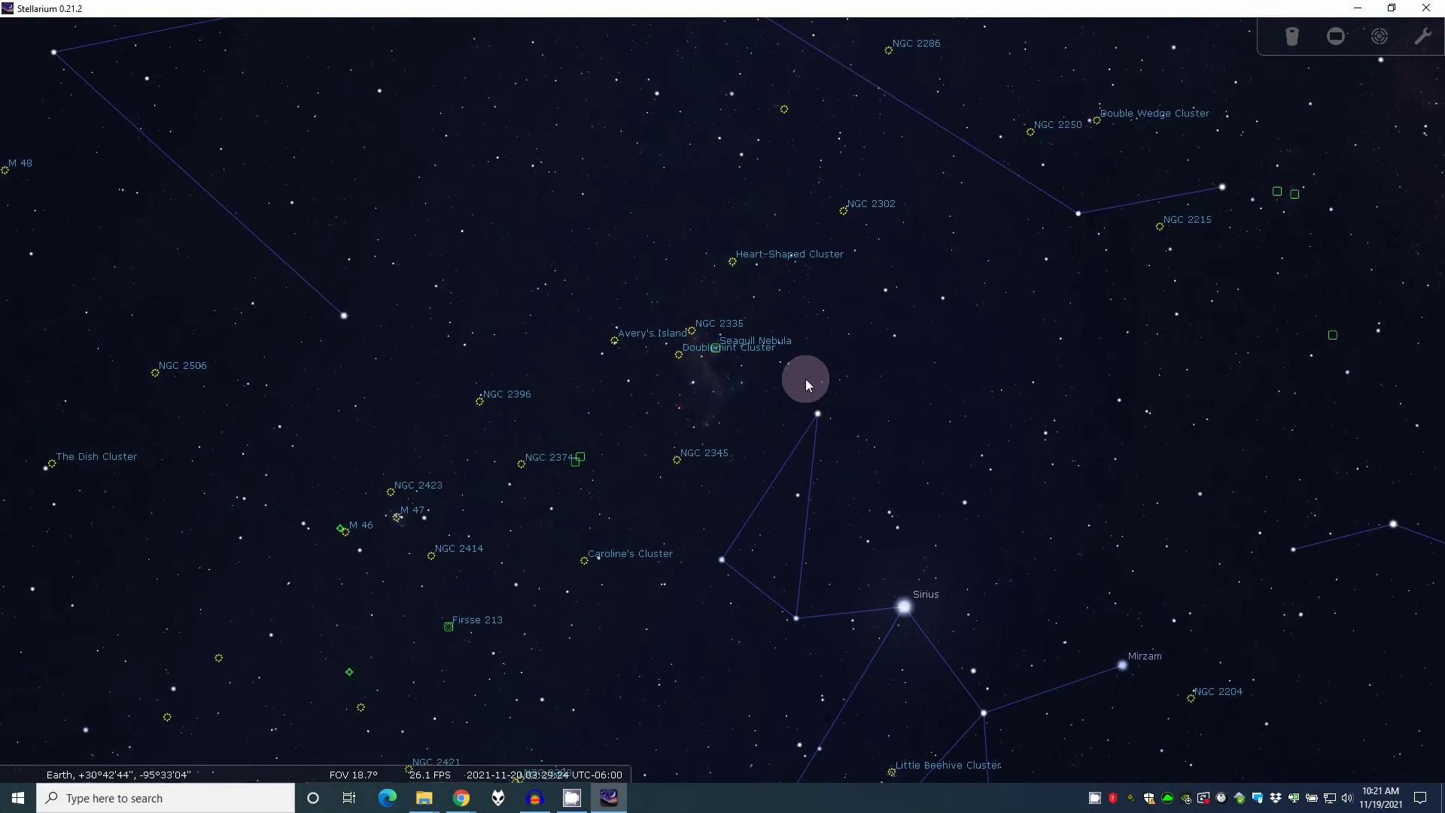
# Drag the sky past Wezen down to Puppis, Vela, Regor and Canopus above the southern horizon
pyautogui.moveTo(882, 516); pyautogui.dragTo(892, 271)
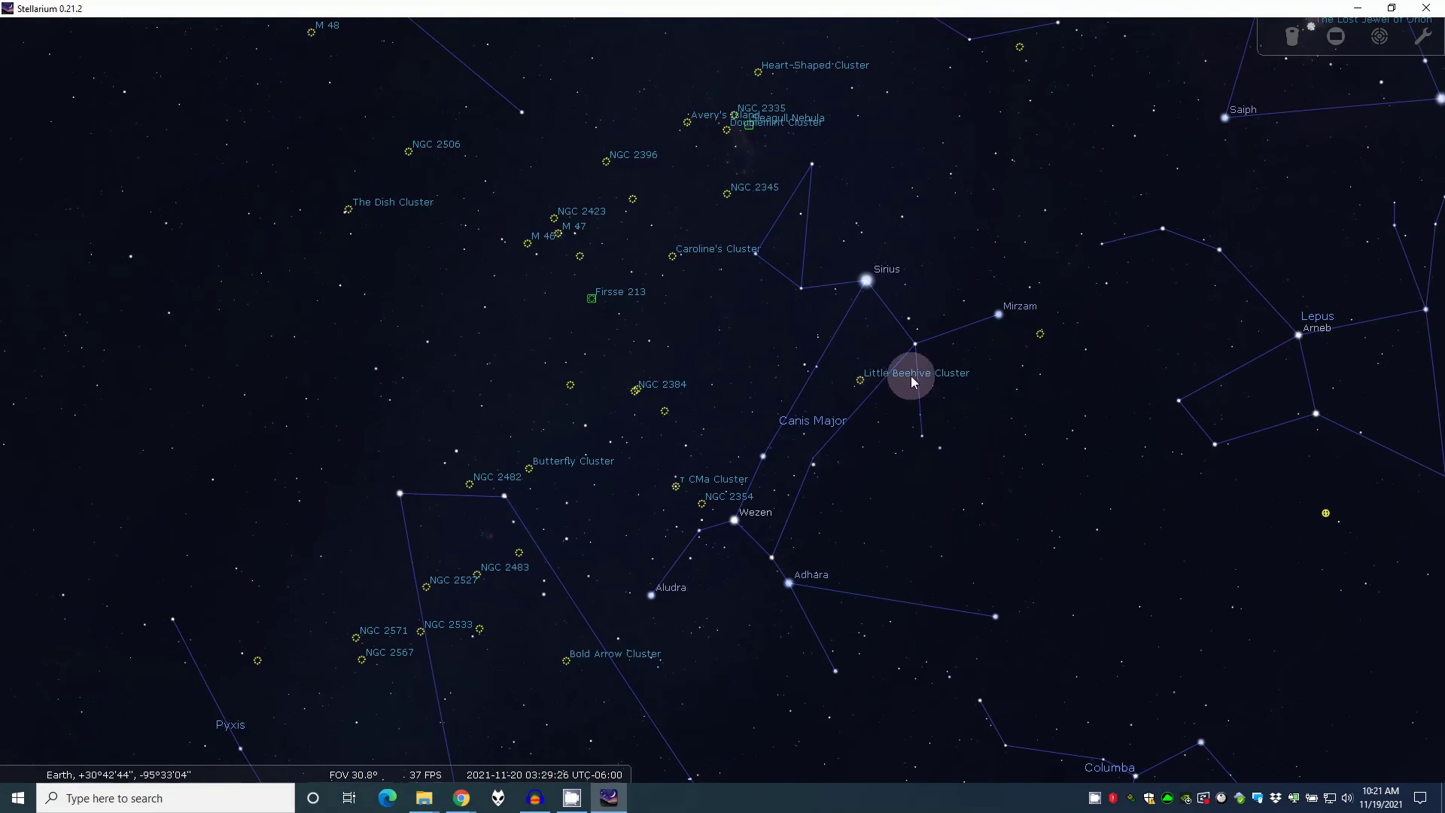
pyautogui.moveTo(798, 506); pyautogui.dragTo(866, 419)
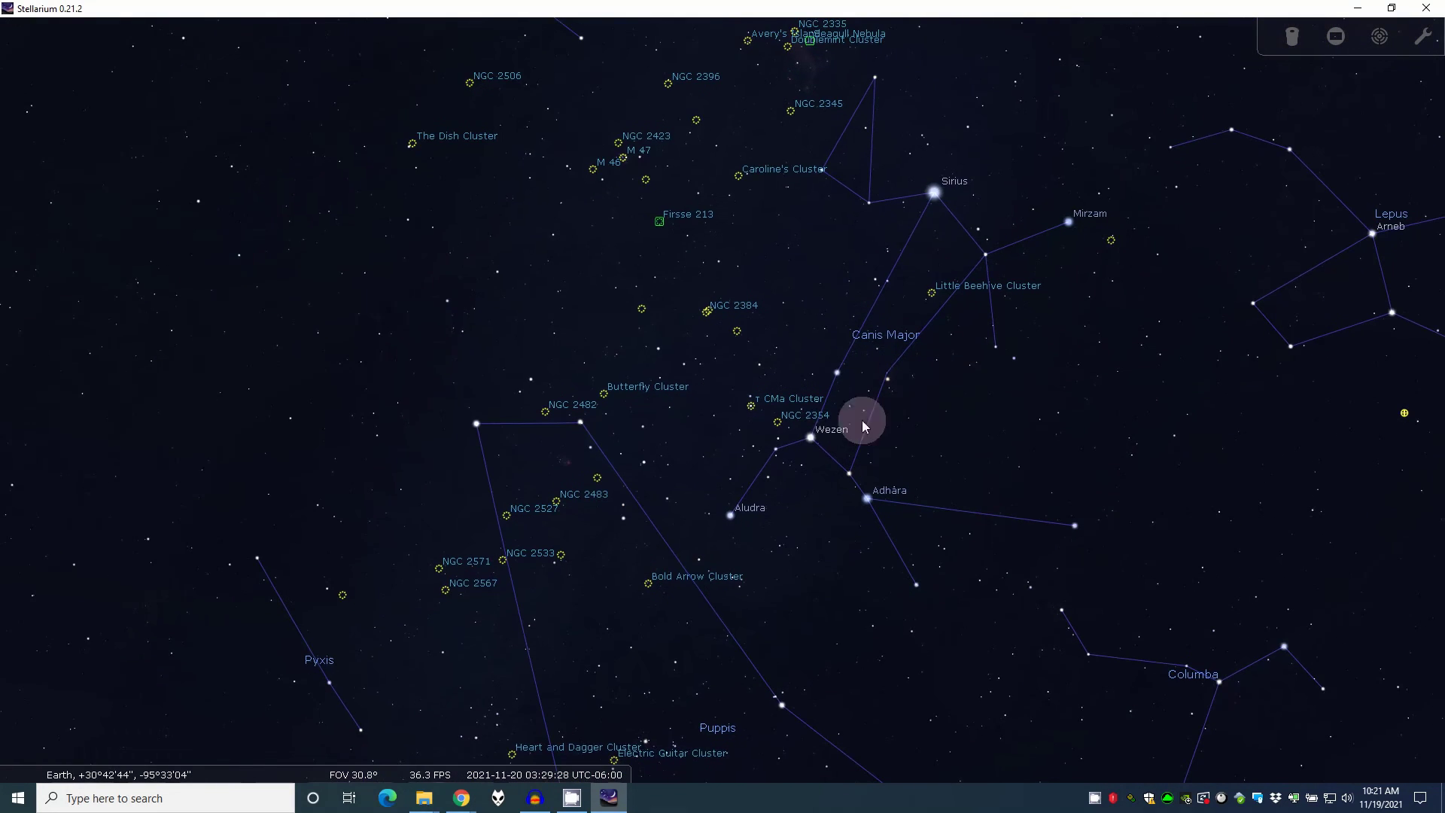
pyautogui.moveTo(755, 484); pyautogui.dragTo(768, 472)
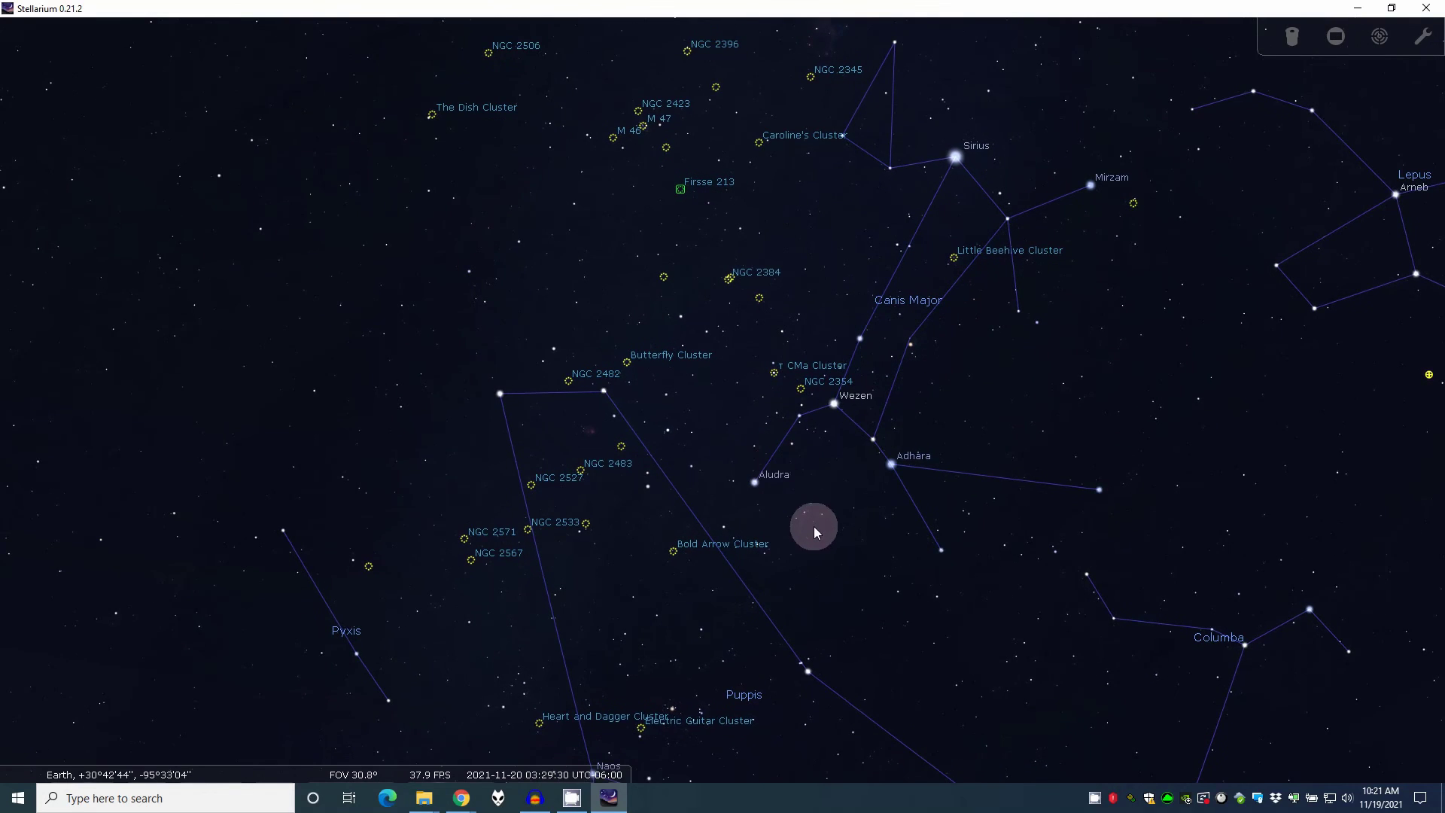
pyautogui.moveTo(816, 522); pyautogui.dragTo(880, 384)
pyautogui.moveTo(901, 523); pyautogui.dragTo(856, 374)
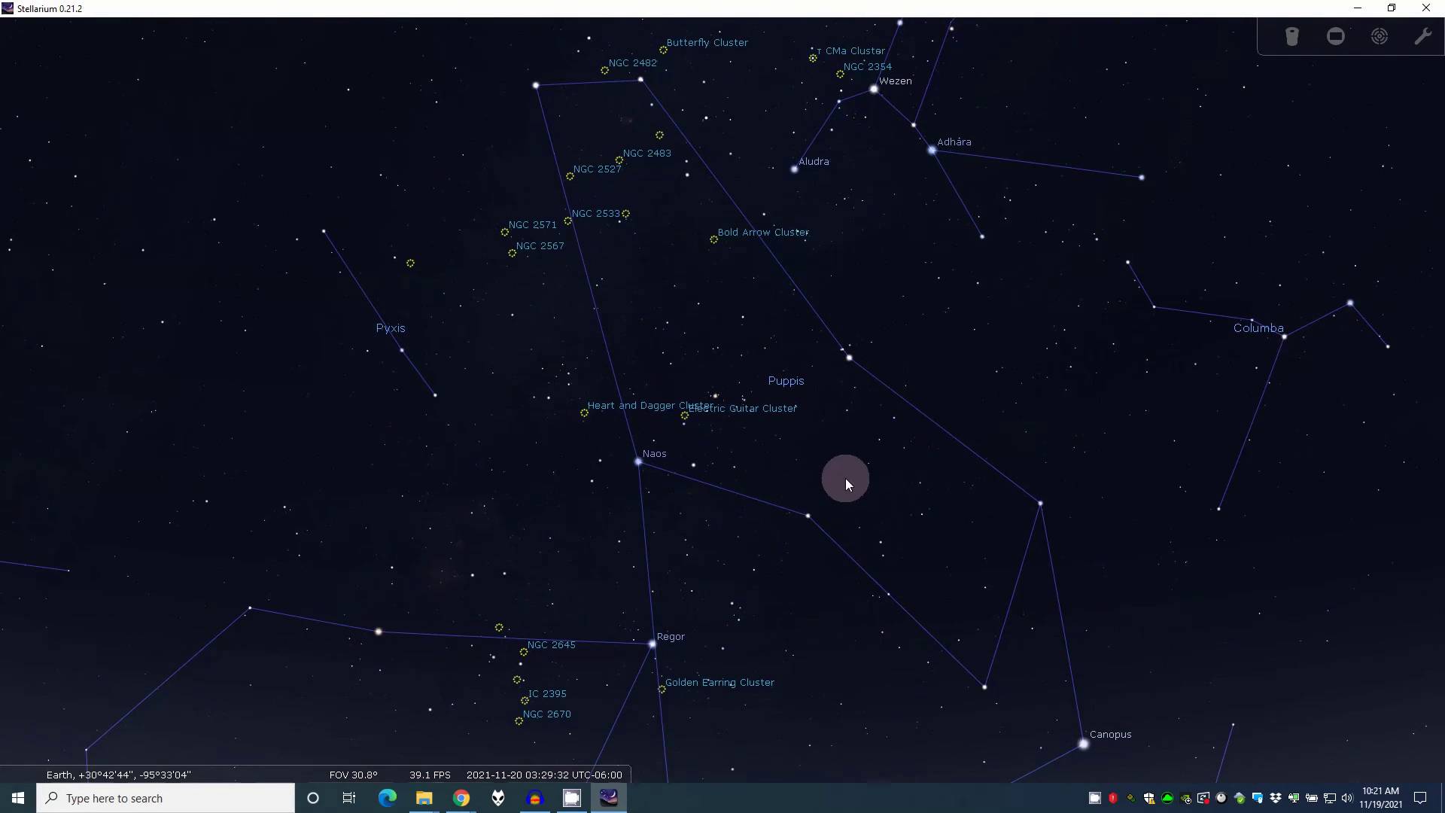
pyautogui.moveTo(843, 443); pyautogui.dragTo(843, 396)
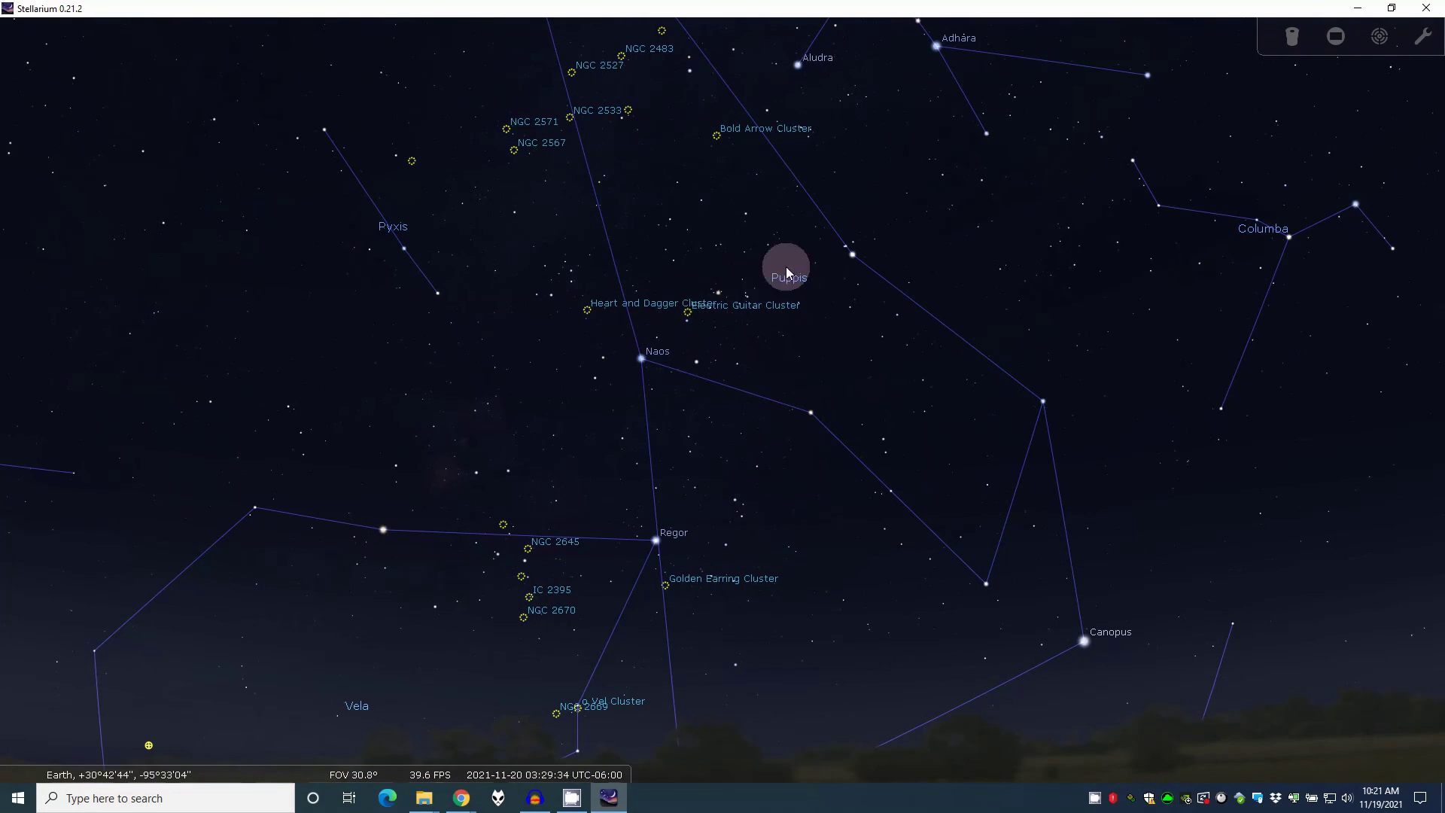
pyautogui.moveTo(742, 406); pyautogui.dragTo(797, 340)
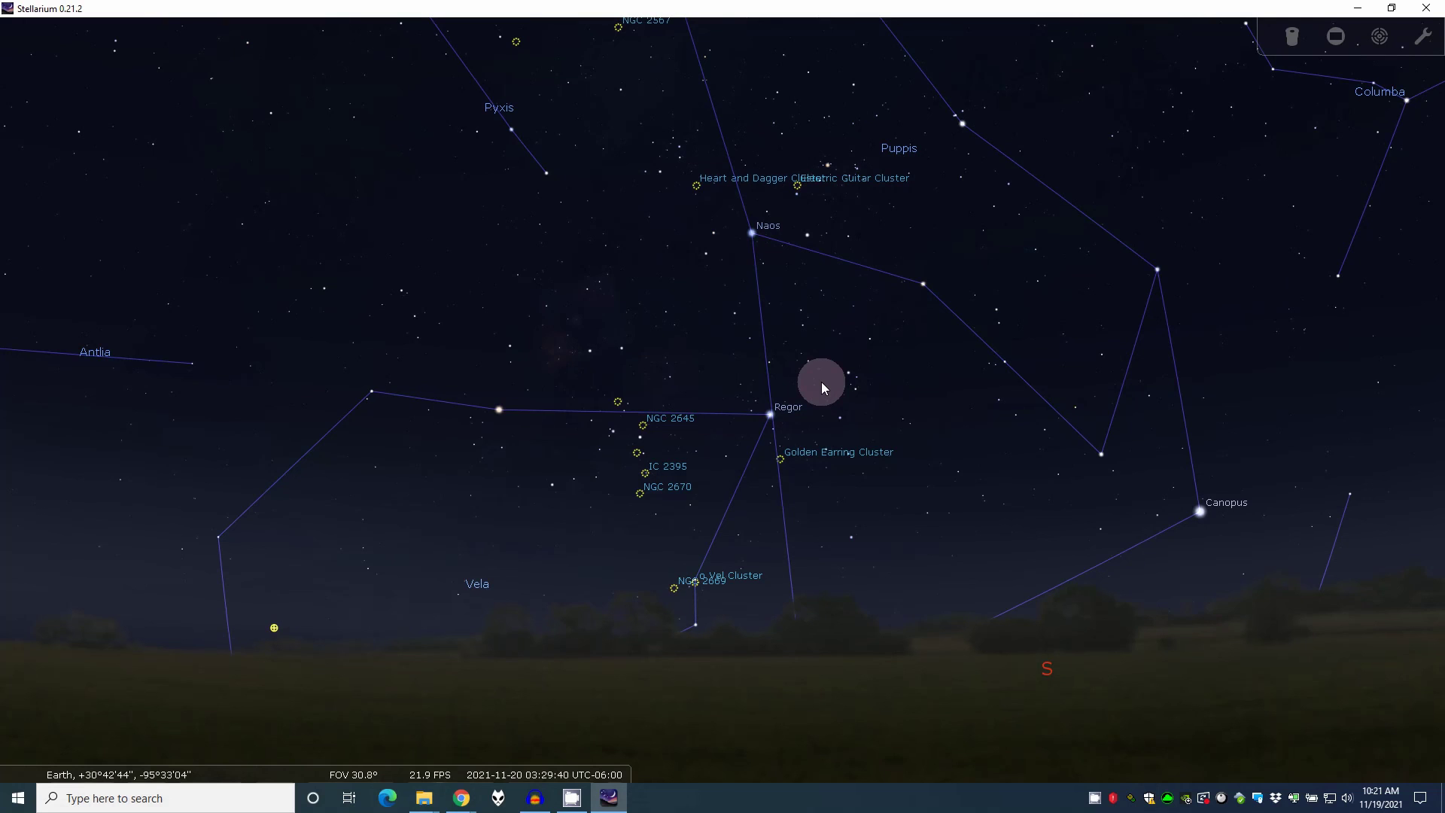
# Raise the view so Pyxis and the Puppis clusters, including NGC 2354 near Wezen, fill the screen
pyautogui.moveTo(895, 372); pyautogui.dragTo(893, 391)
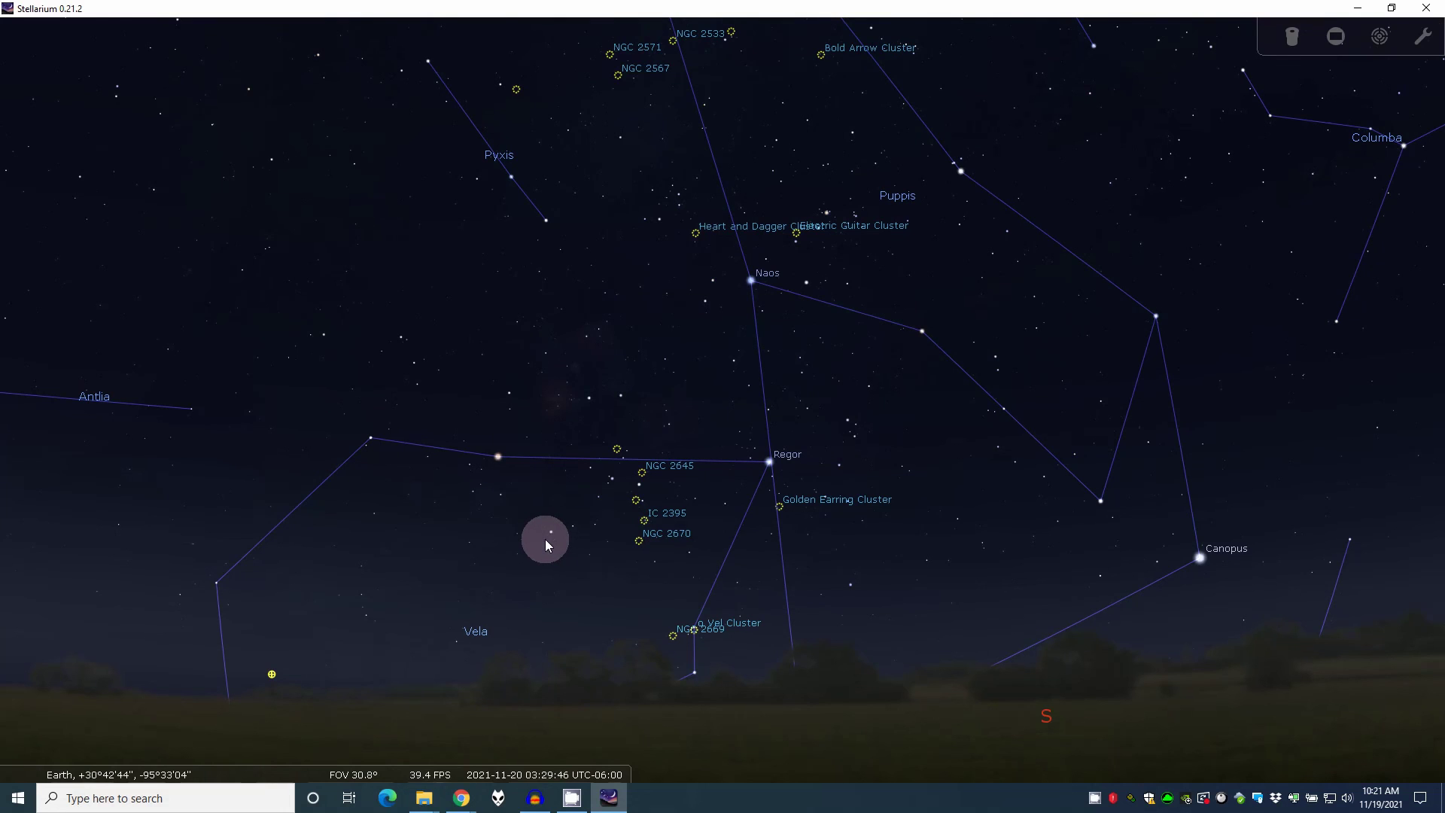
pyautogui.moveTo(619, 228); pyautogui.dragTo(597, 431)
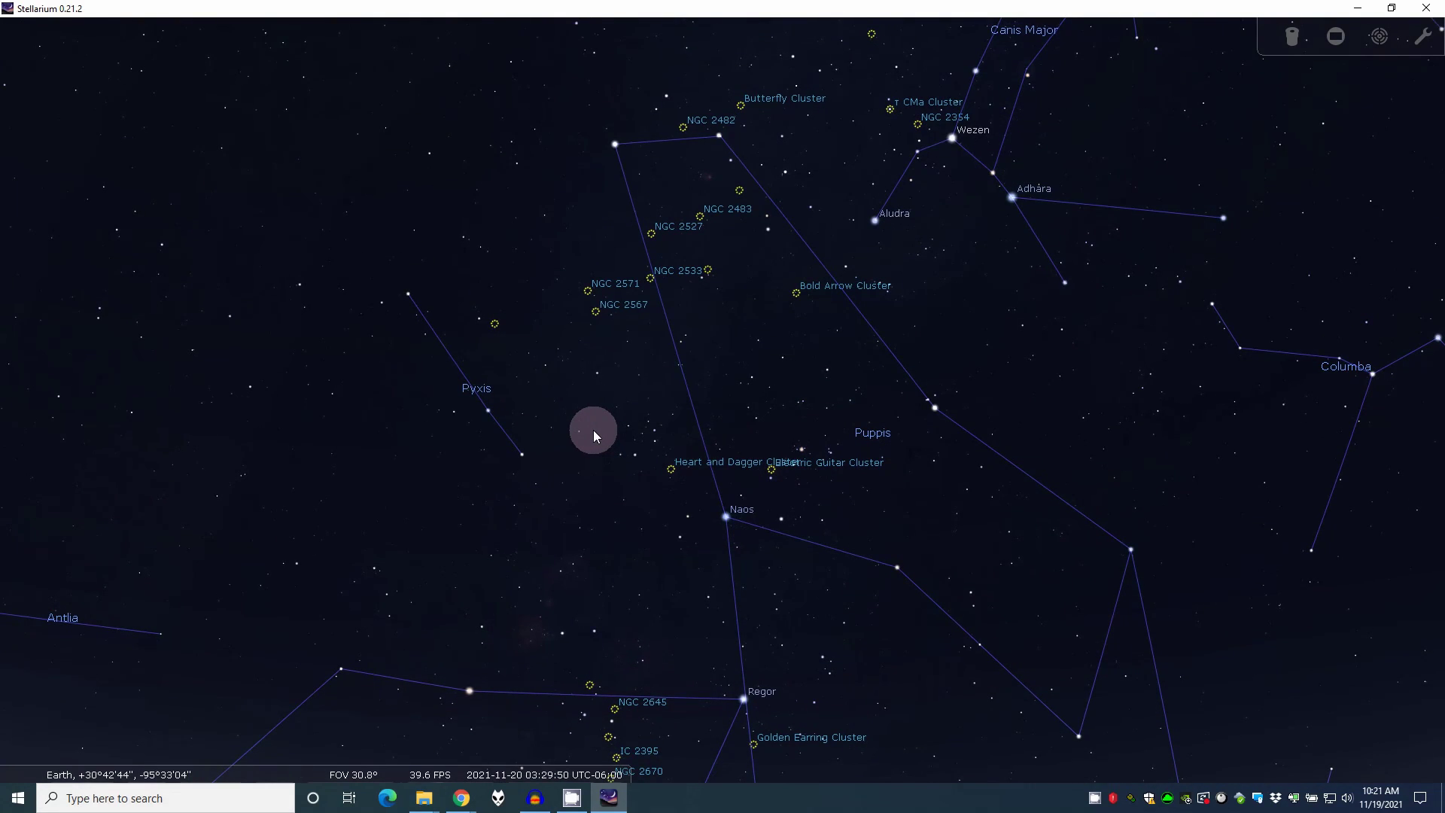